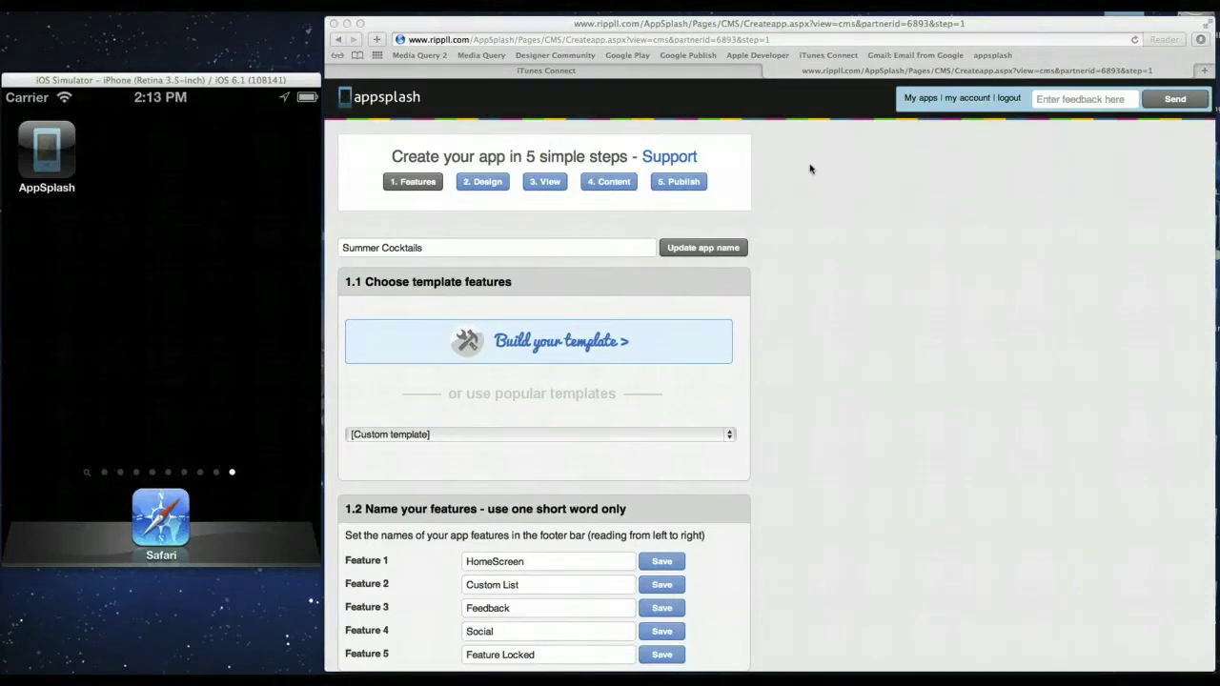
Place Home, Custom List, Feedback, Social and the locked Tab Modifier in the five tab slots, then save
scroll(864, 189, down, 2)
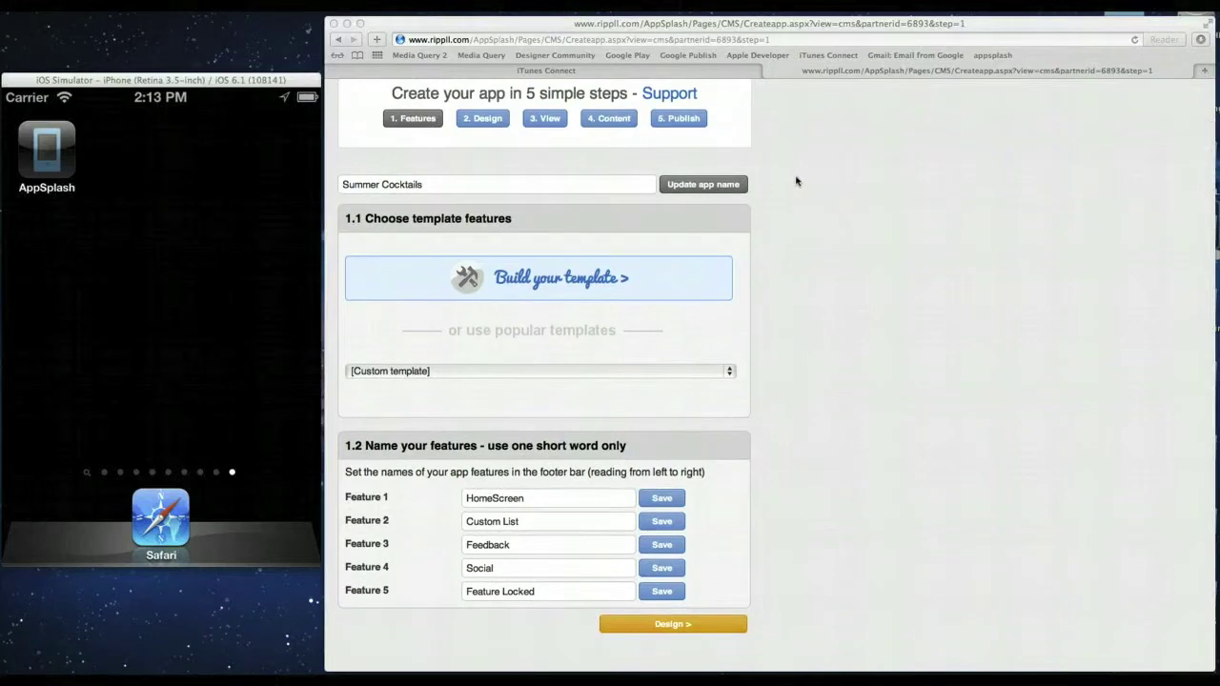
click(550, 278)
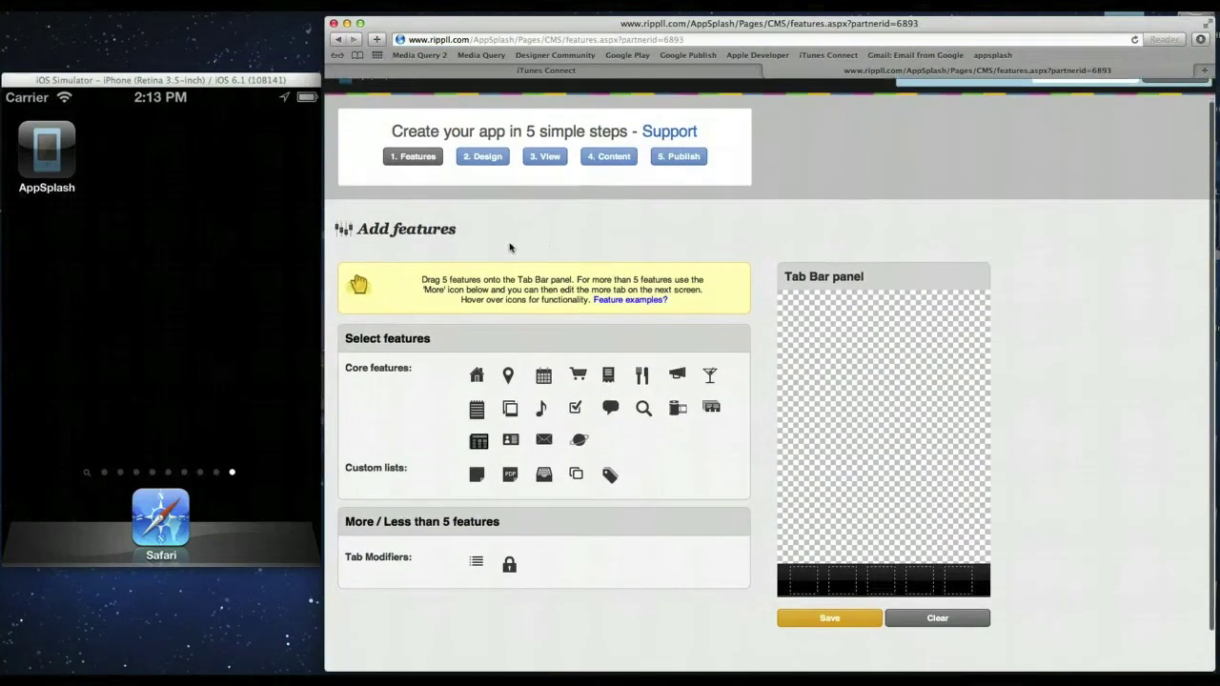
drag(477, 375, 803, 580)
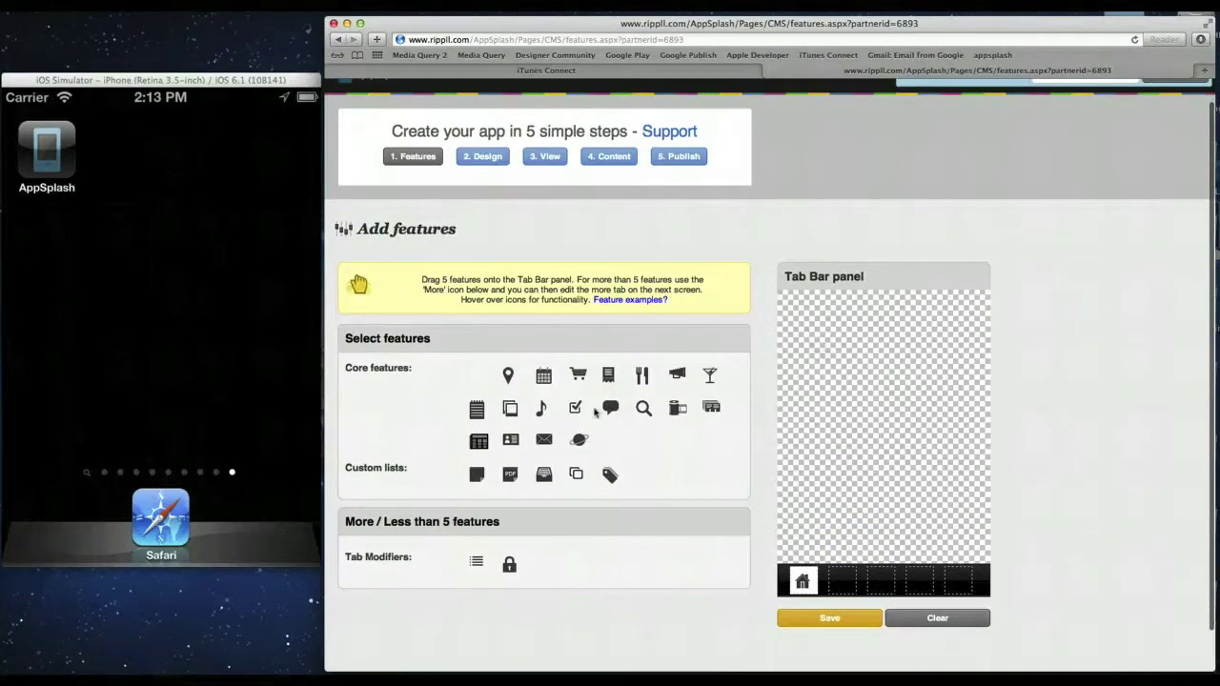
drag(477, 477, 842, 581)
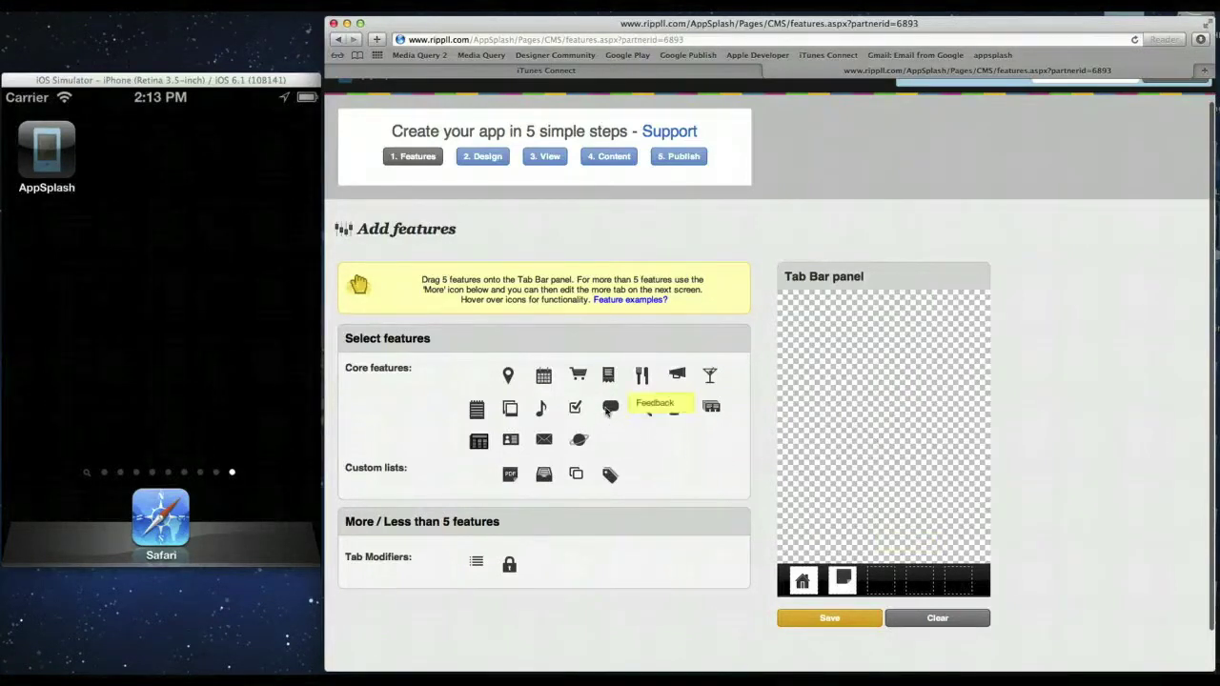
drag(606, 411, 878, 582)
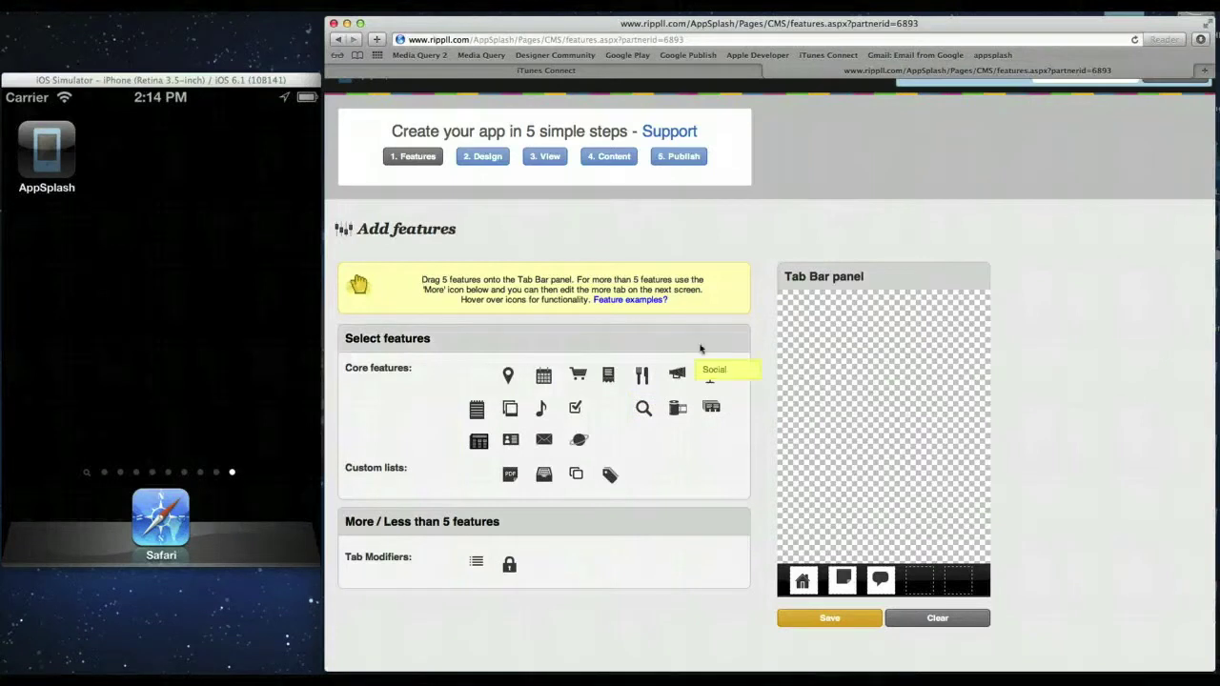
drag(701, 349, 916, 579)
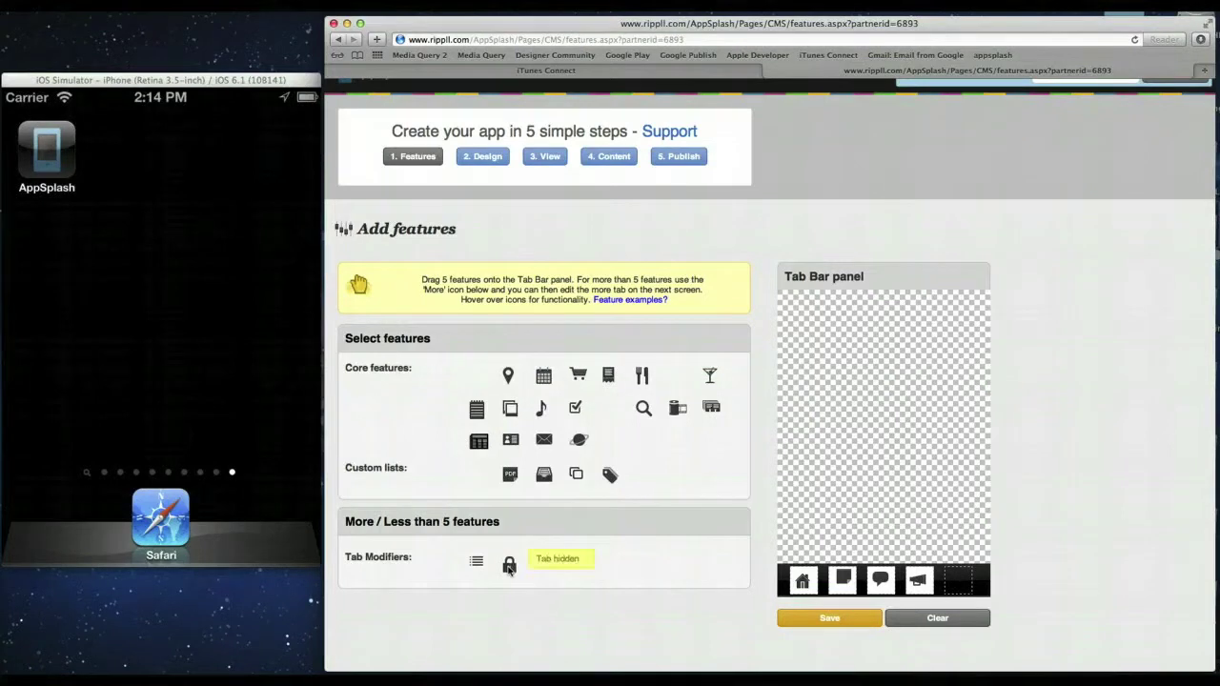
drag(509, 566, 960, 581)
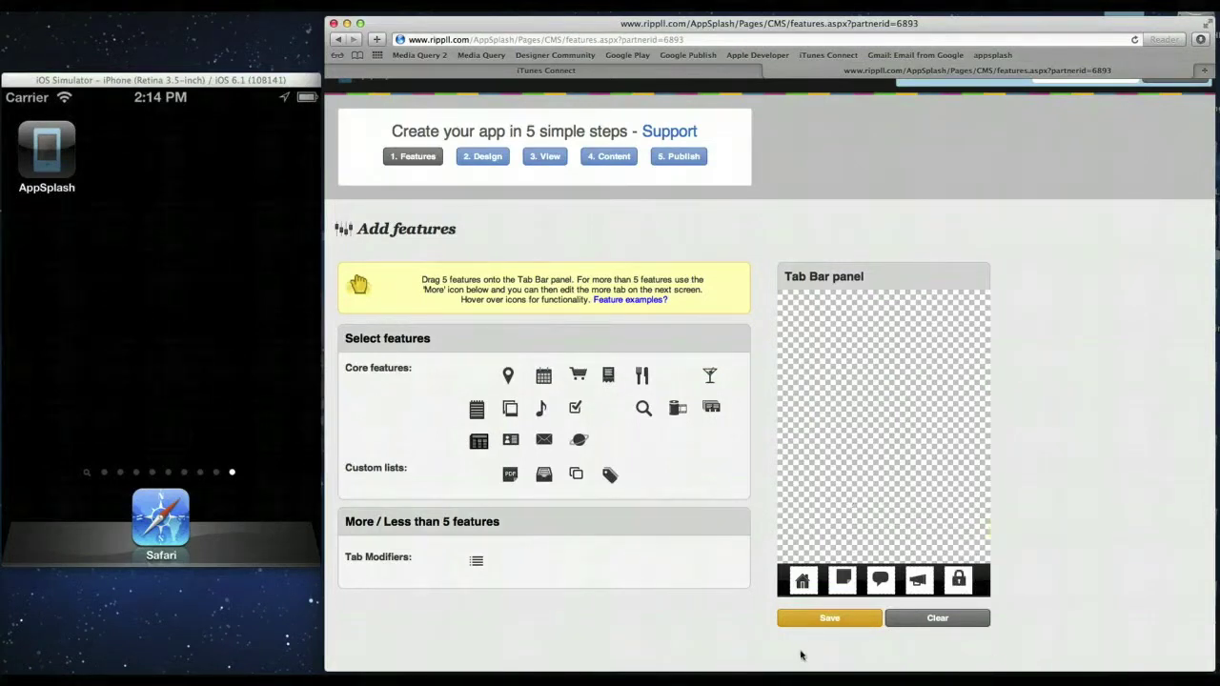
click(815, 624)
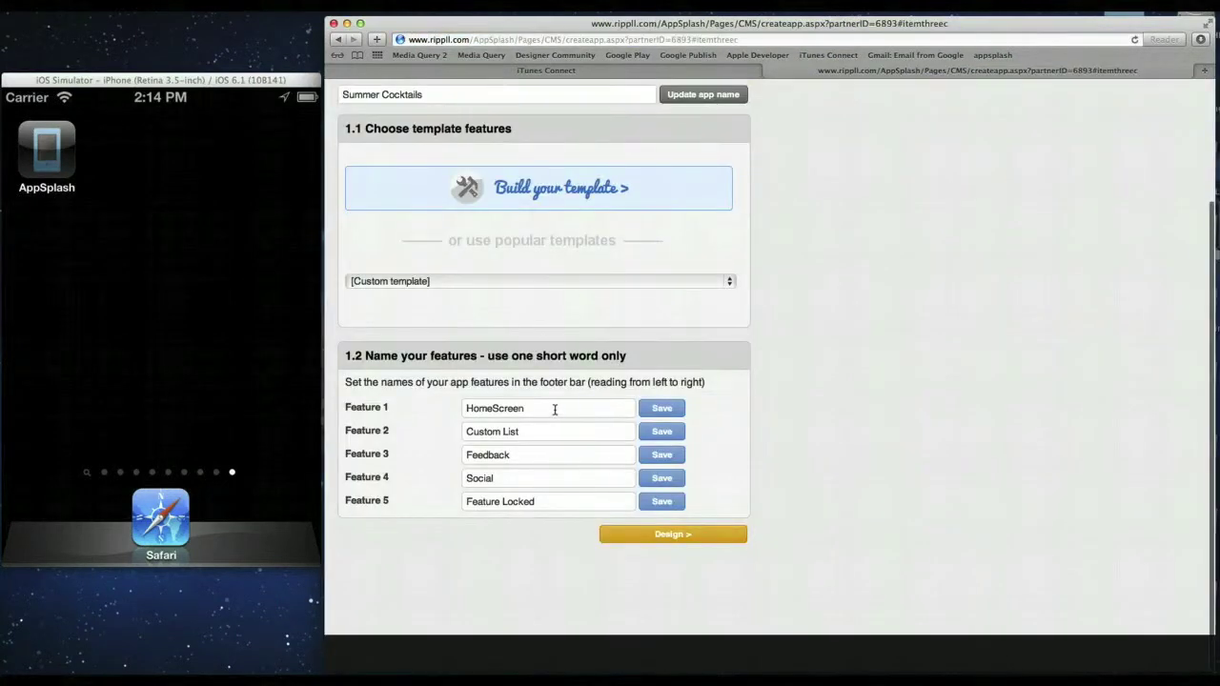
Rename Features 1–3 to Home, Cocktails and Send Recipe, save, and continue to Design
drag(563, 406, 496, 407)
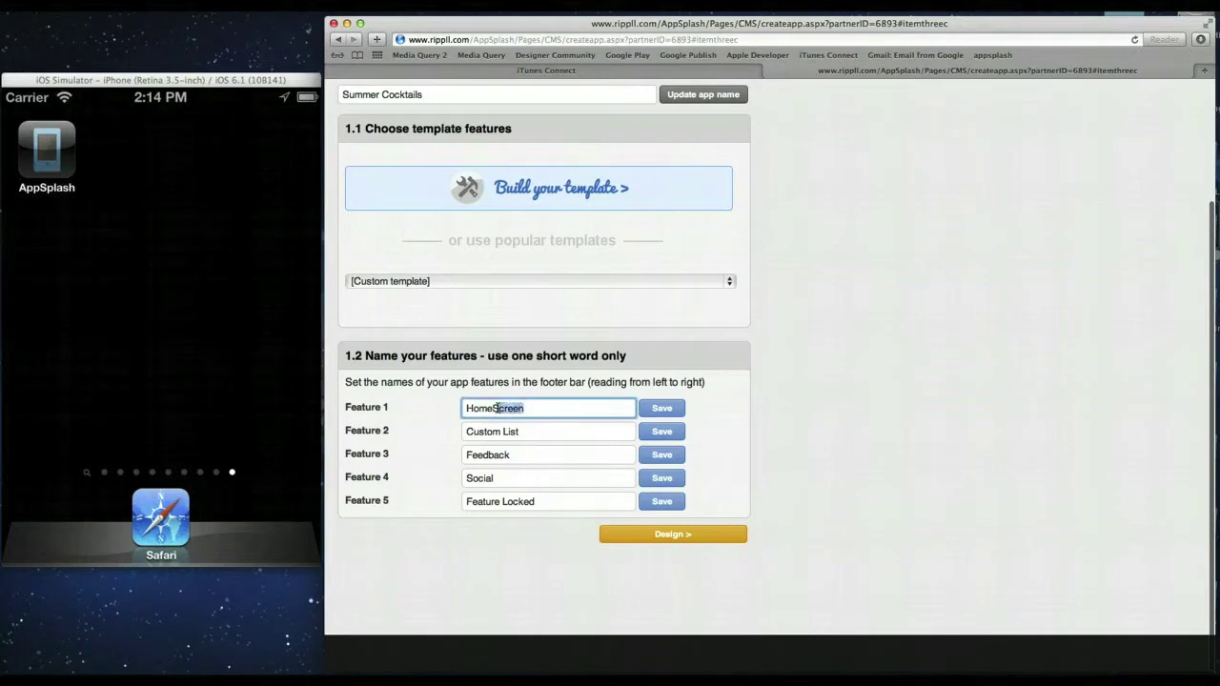
key(BackSpace)
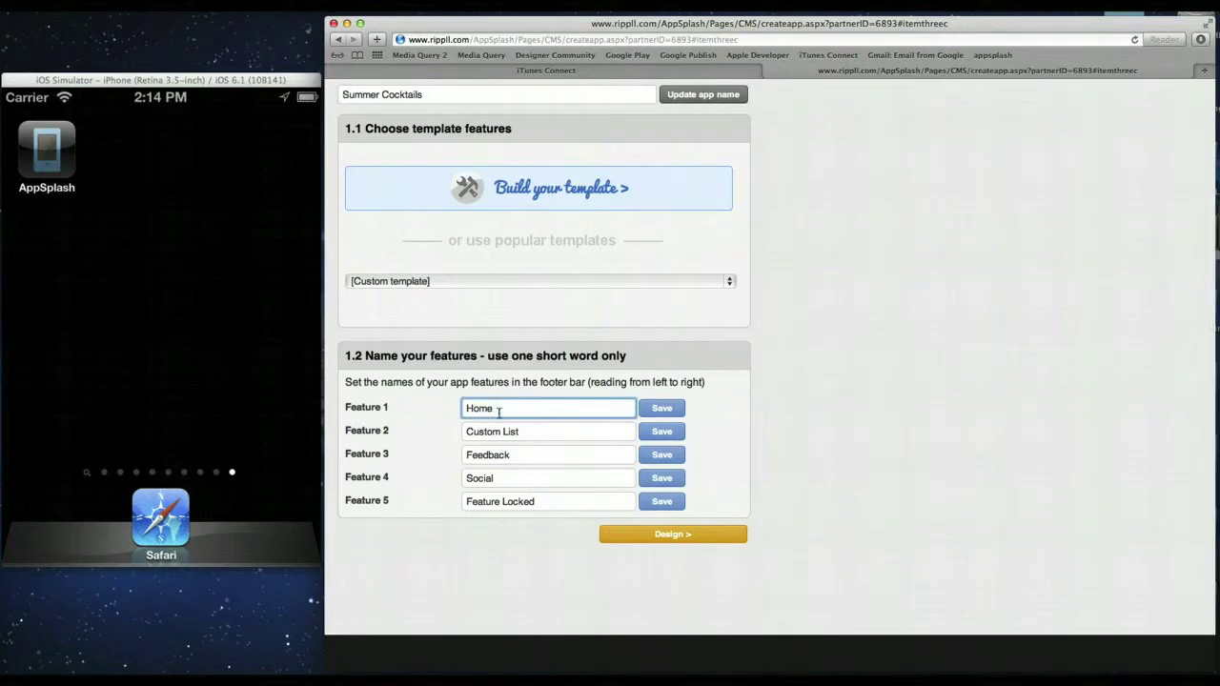
key(Tab)
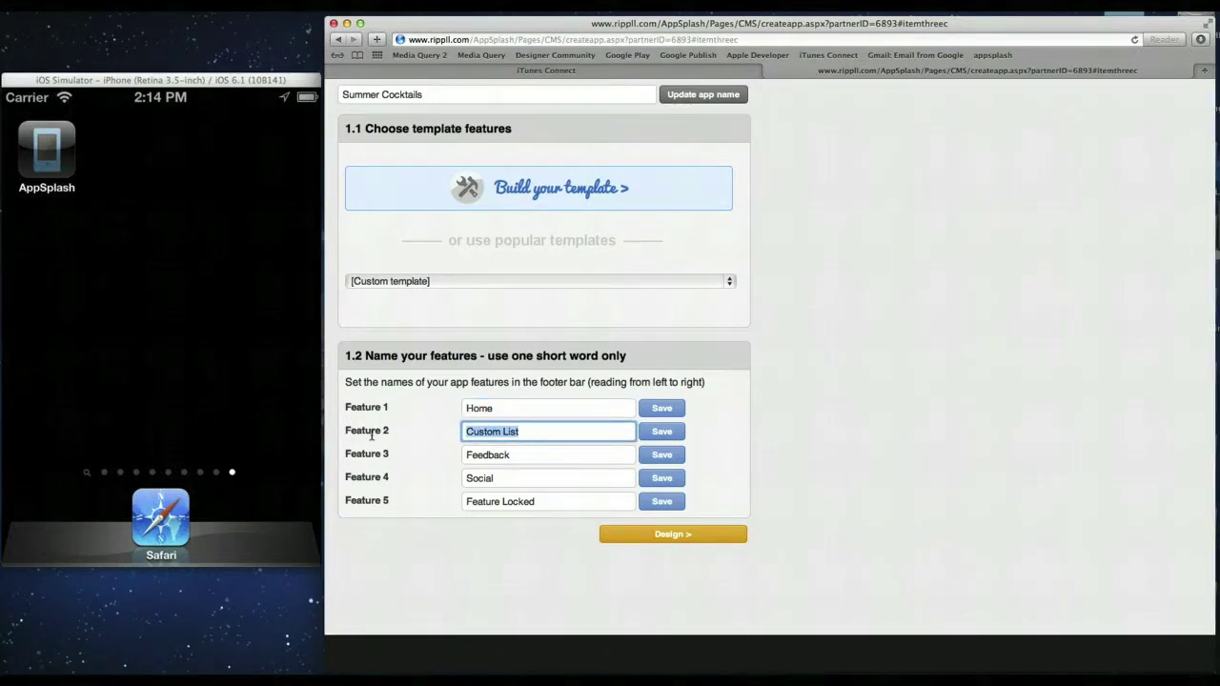
text(Cocktails)
key(Tab)
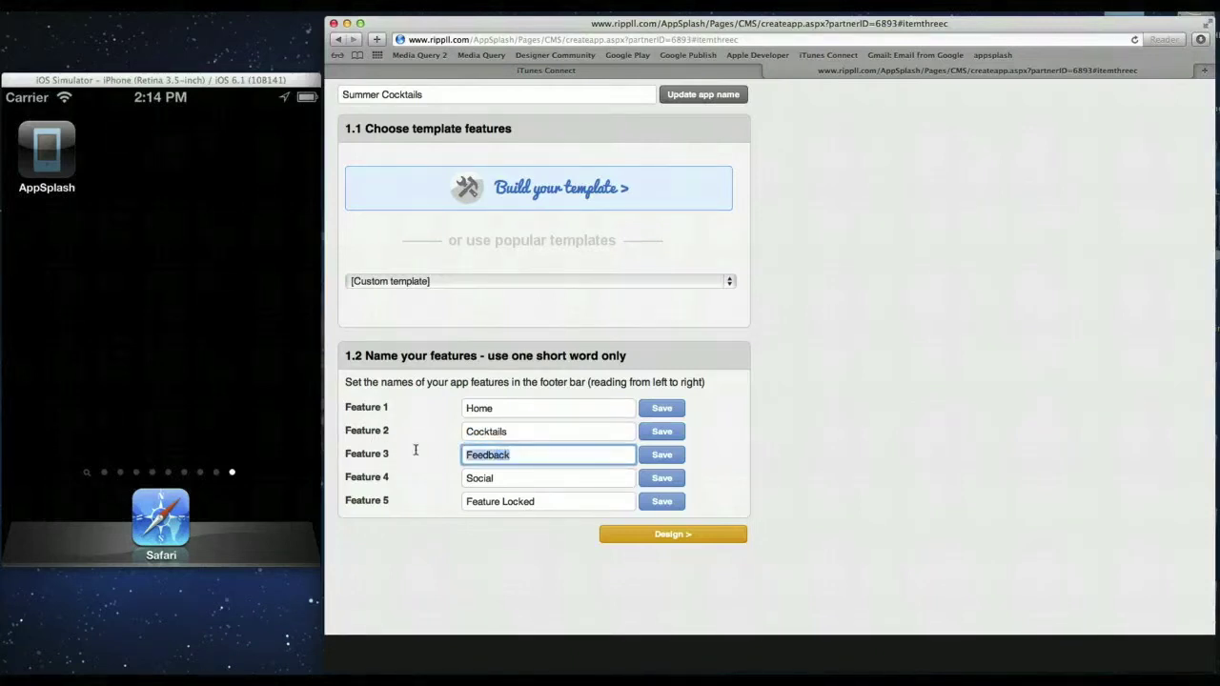
text(Send Recipe)
click(659, 434)
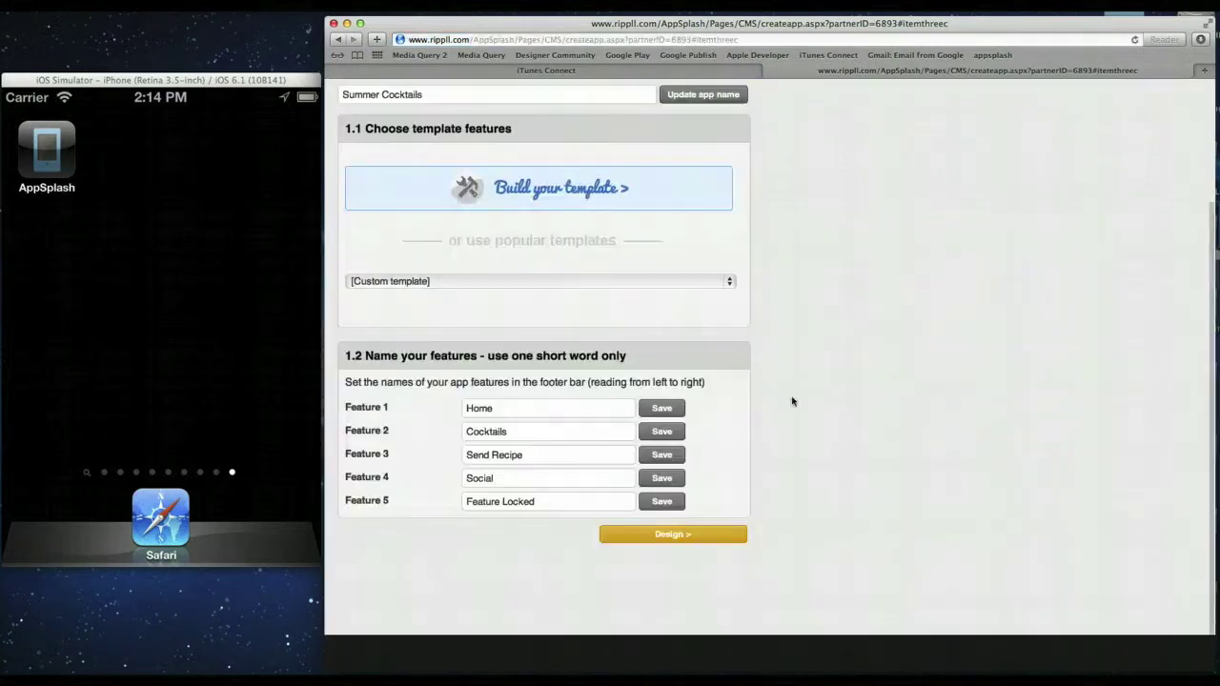
click(656, 535)
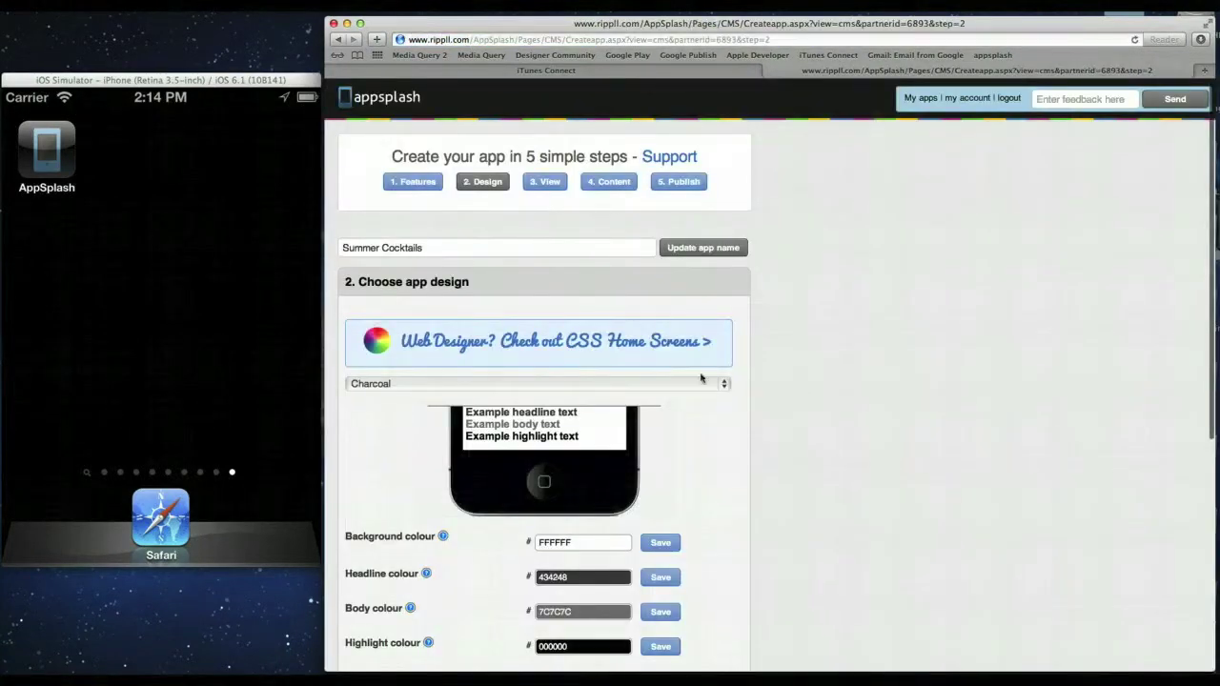
Try the Sunset colour theme, then switch the app's theme to Satsuma
click(677, 383)
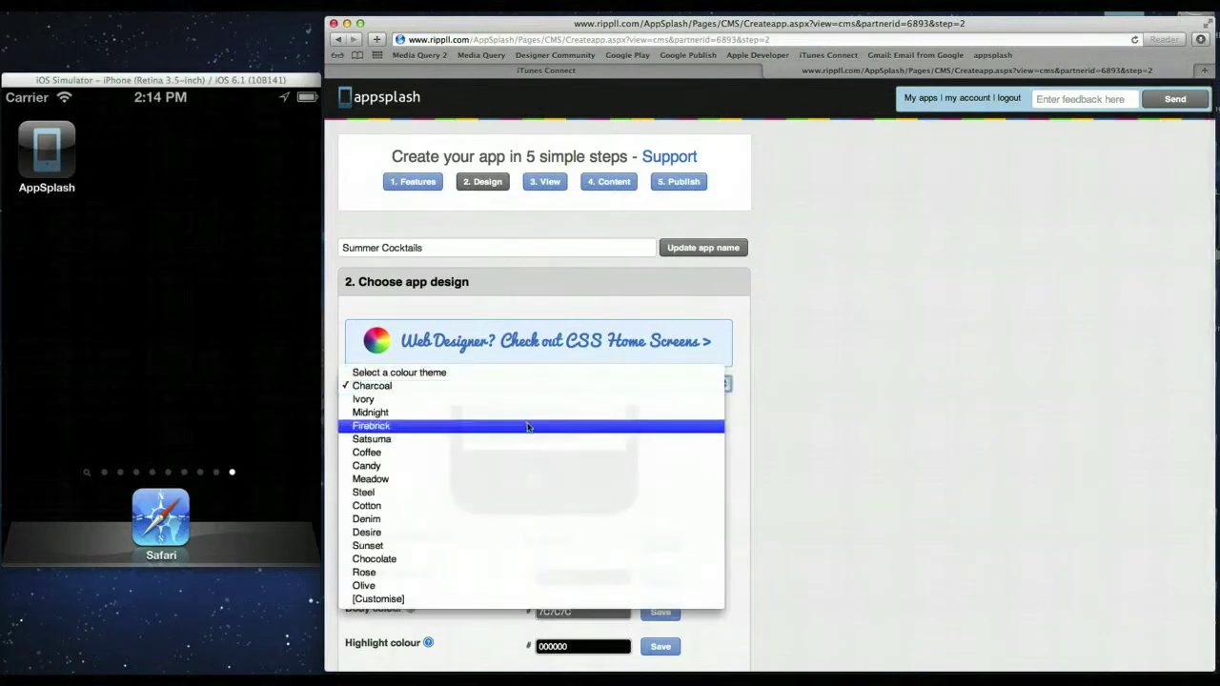
click(466, 545)
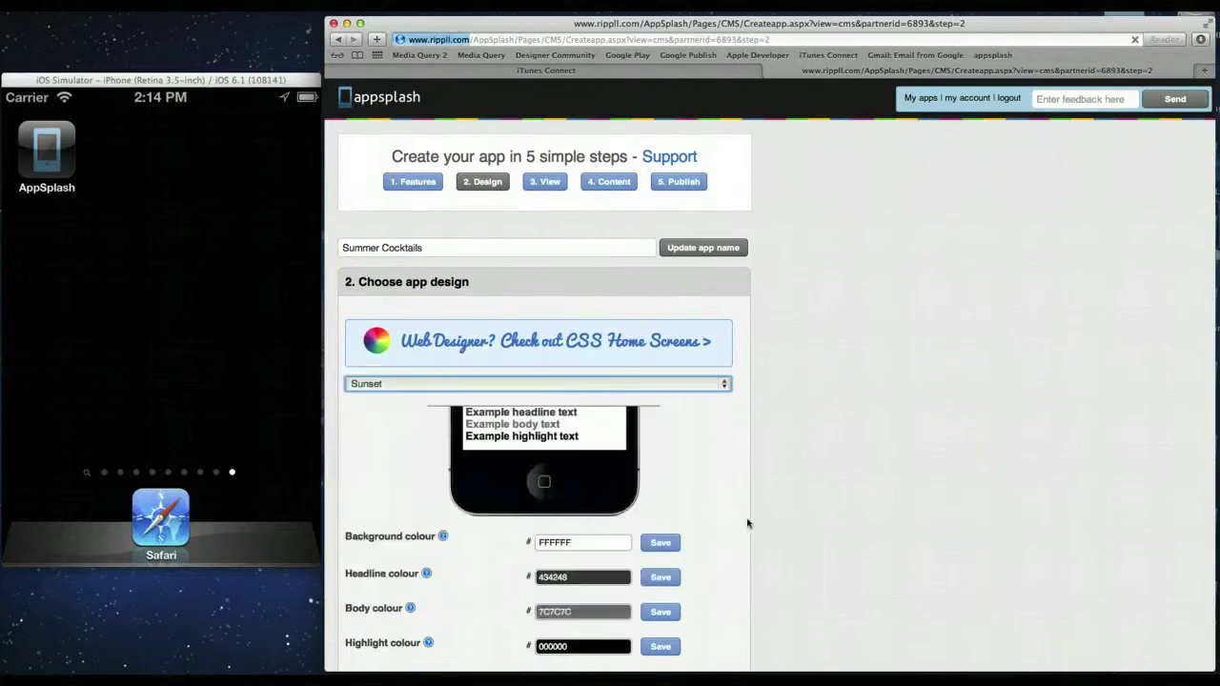
click(476, 385)
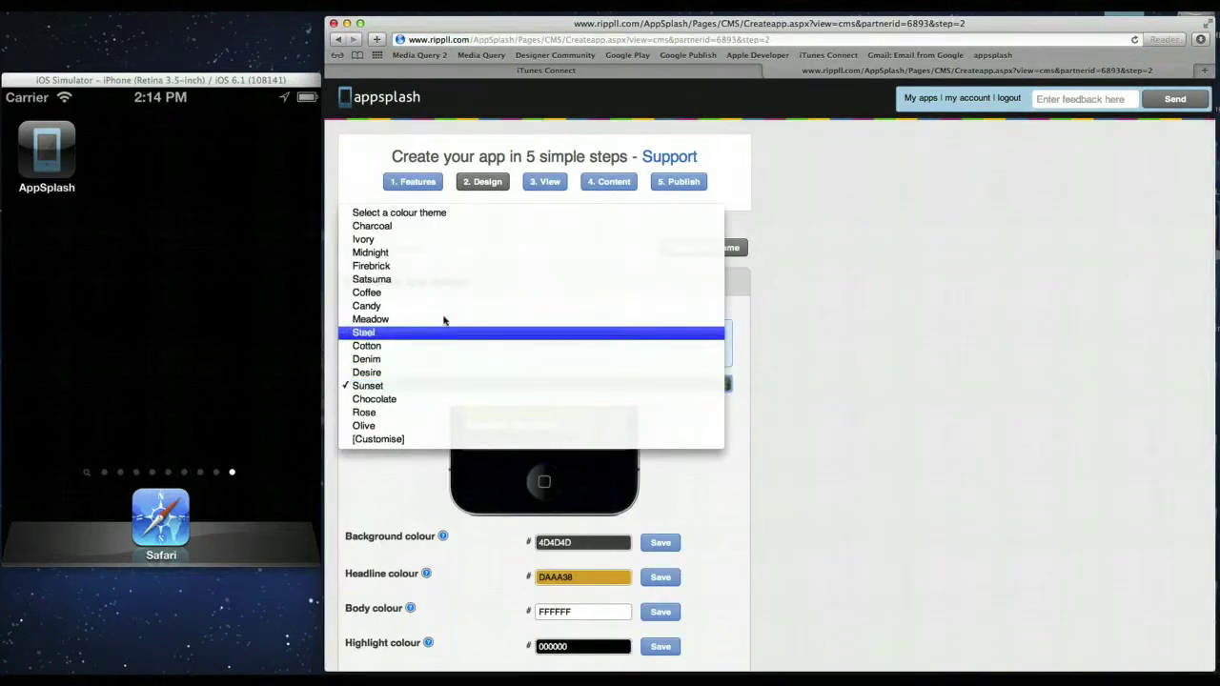
click(451, 280)
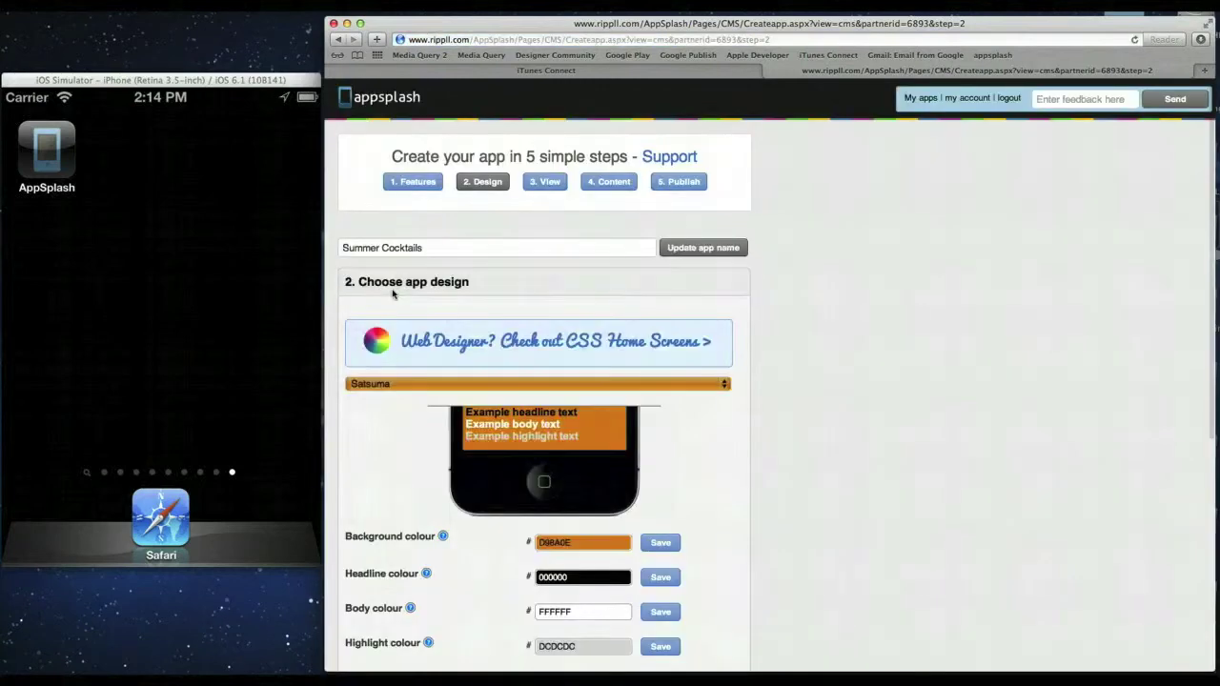
Review the Satsuma colour fields and move on to the View on handset step
scroll(814, 332, down, 8)
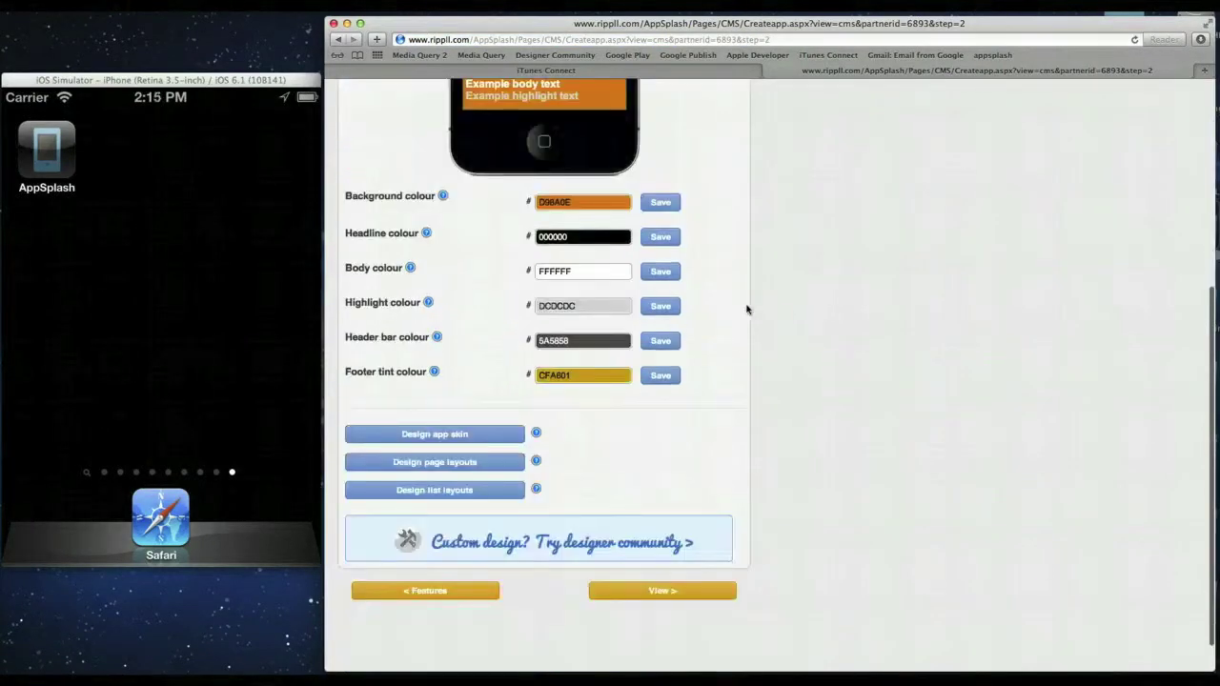
scroll(746, 306, up, 8)
scroll(746, 306, down, 2)
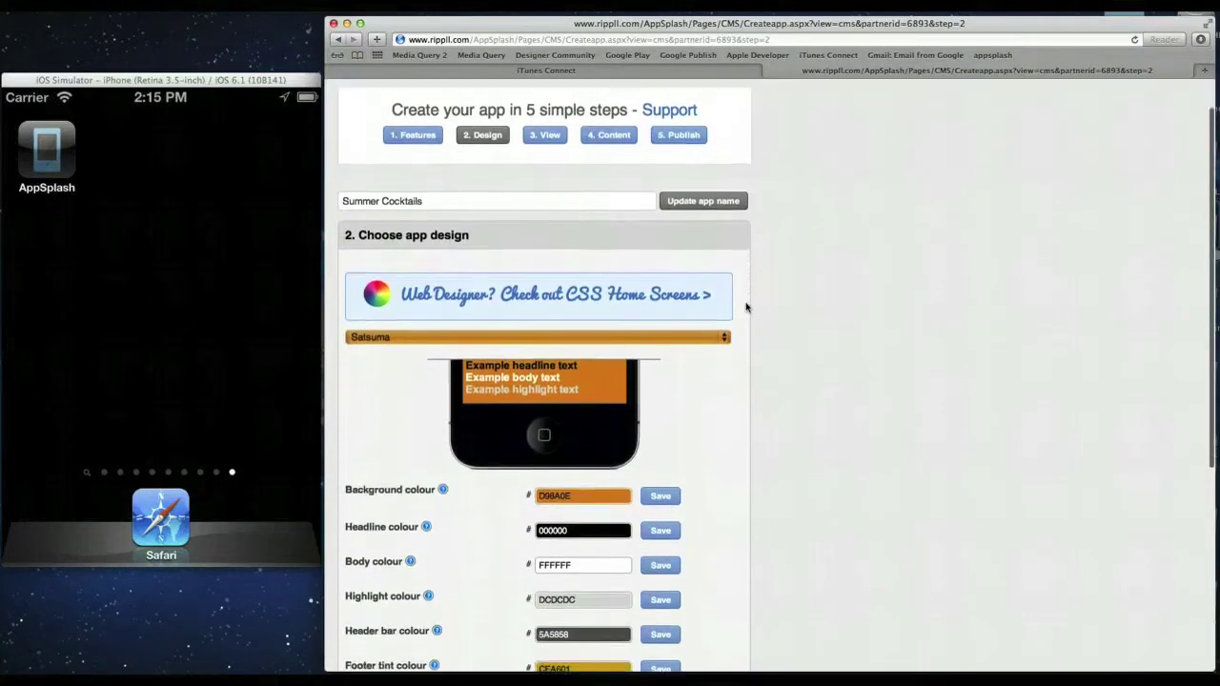
scroll(722, 305, down, 3)
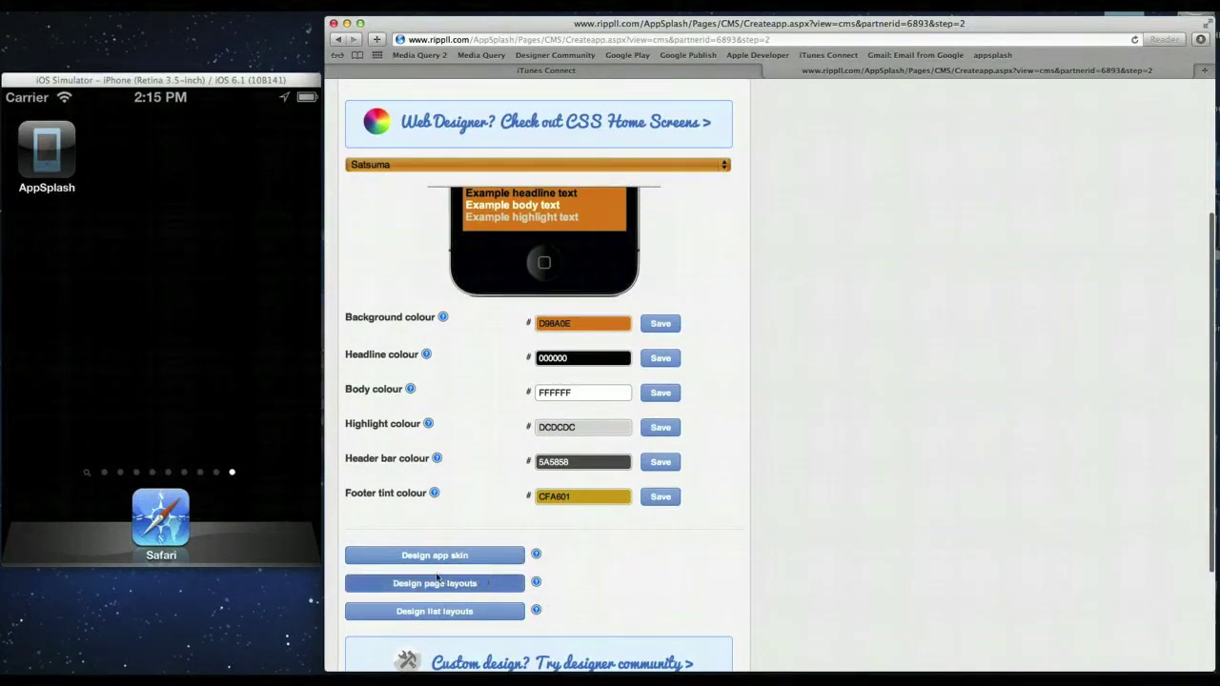
scroll(765, 413, down, 3)
scroll(761, 436, up, 5)
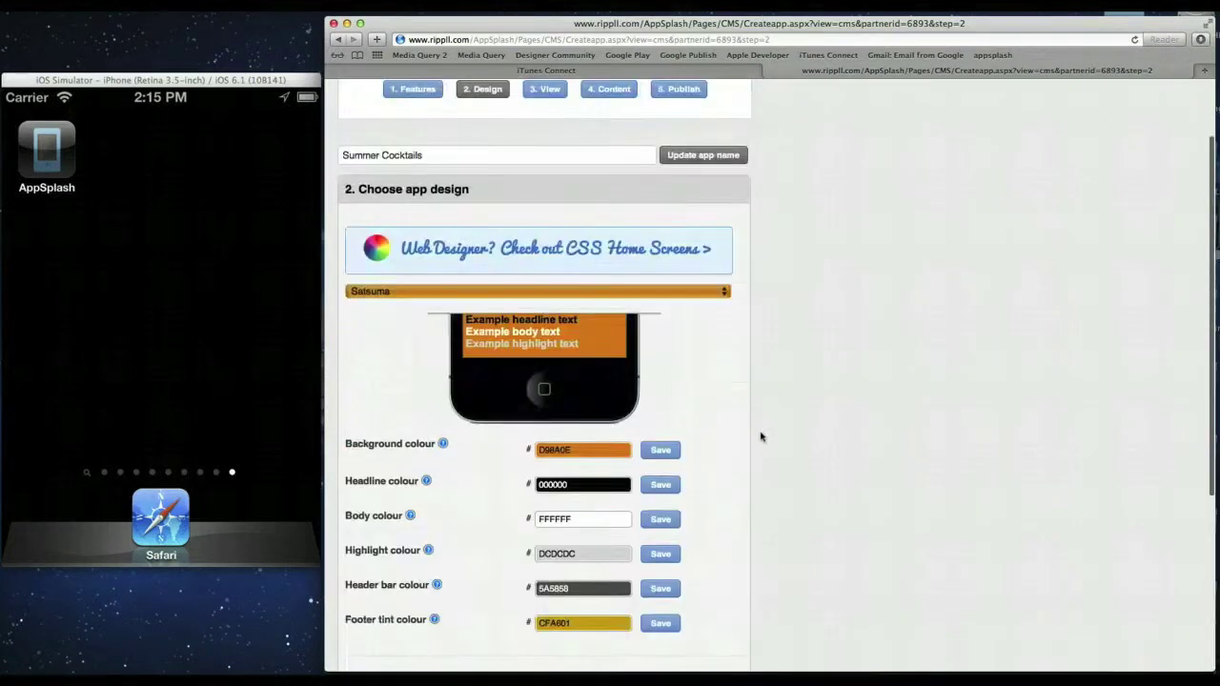
scroll(761, 436, up, 2)
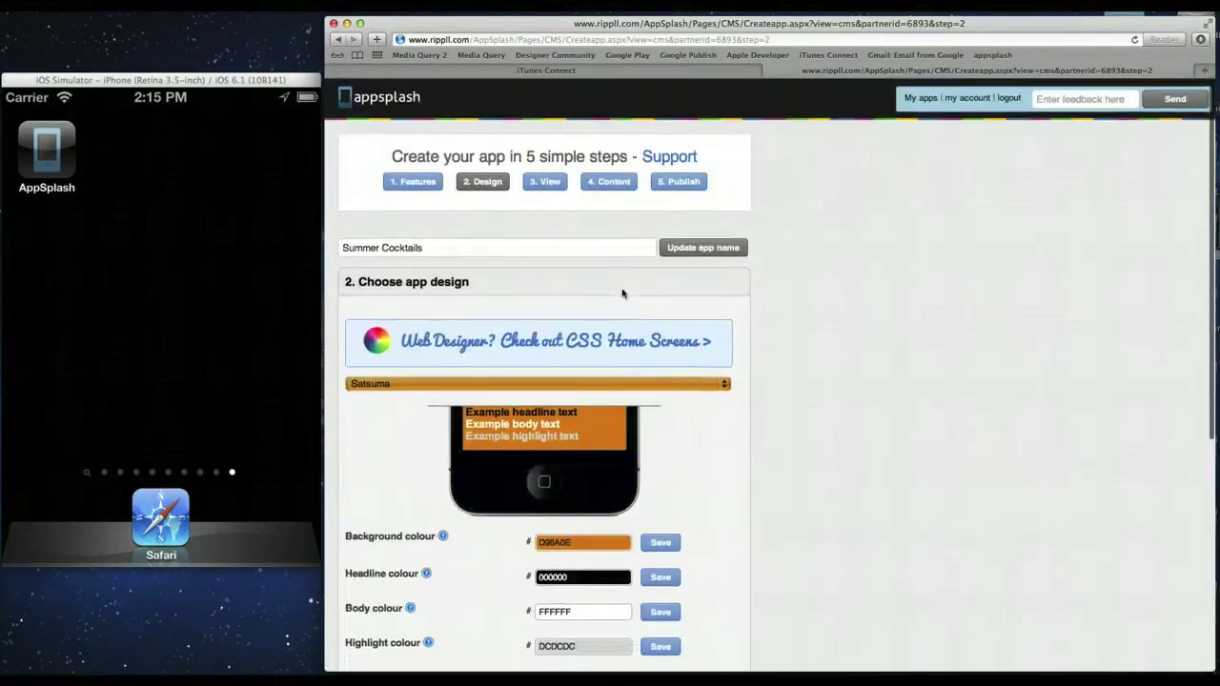
click(548, 182)
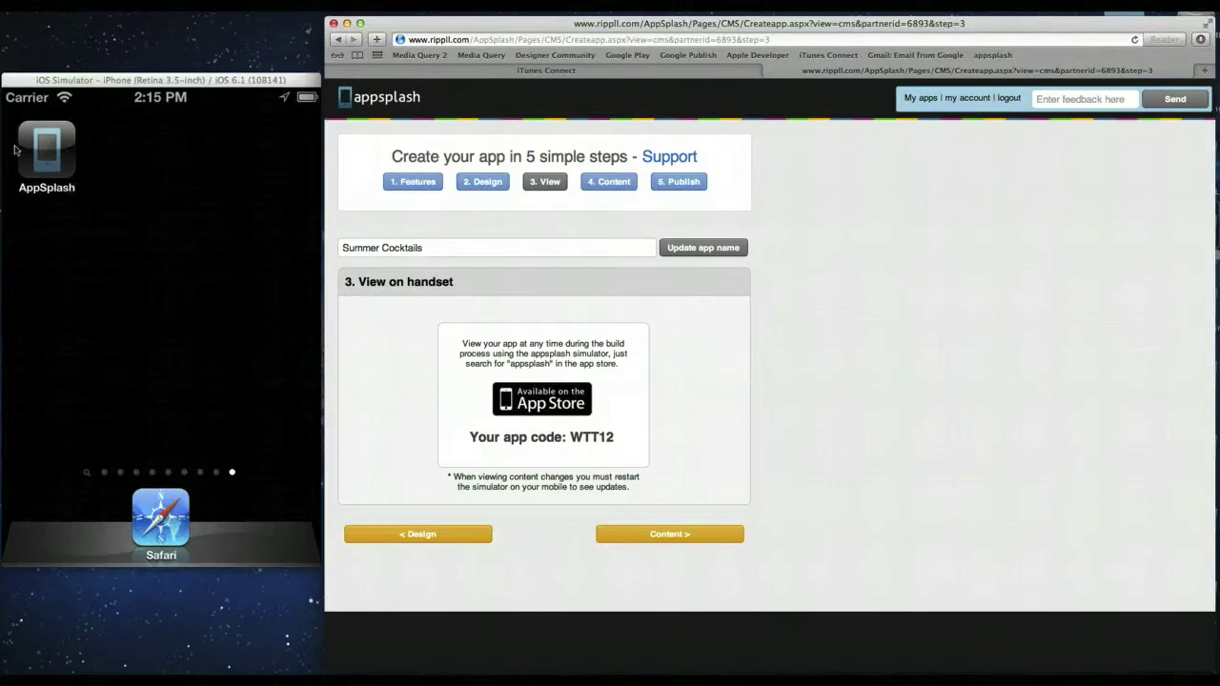
Launch the AppSplash previewer app in the iOS simulator
click(55, 159)
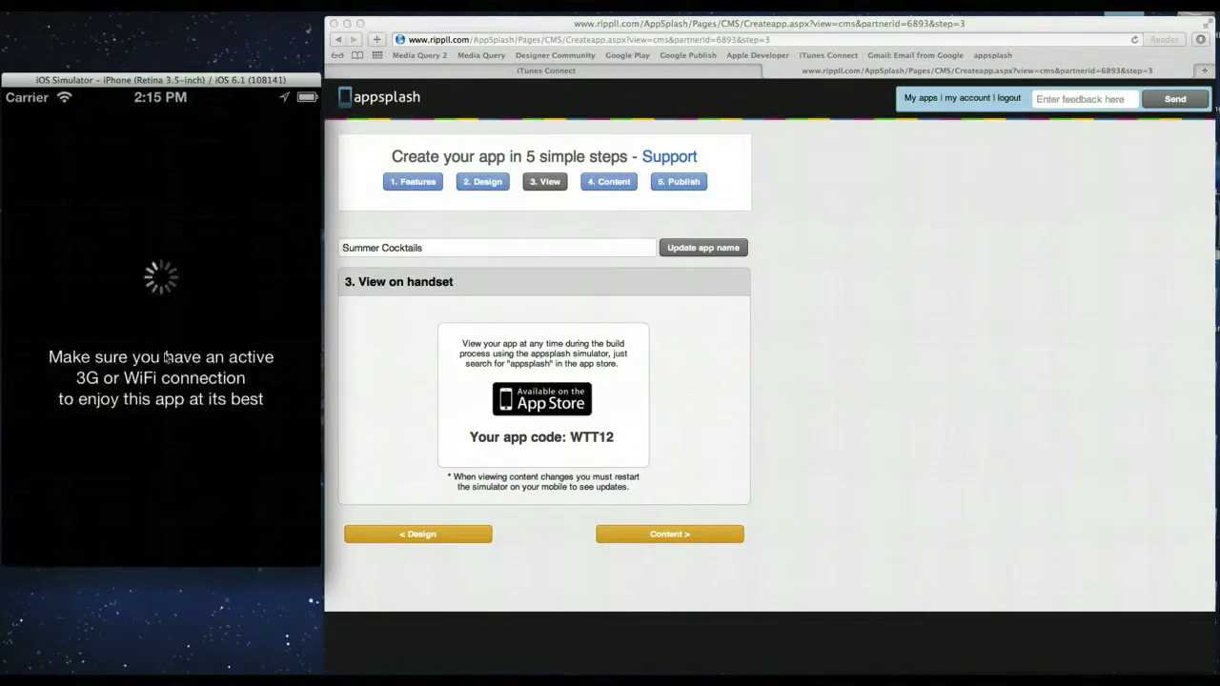
Enter the account password in the preview login, open the app preview, then continue to Content
click(242, 295)
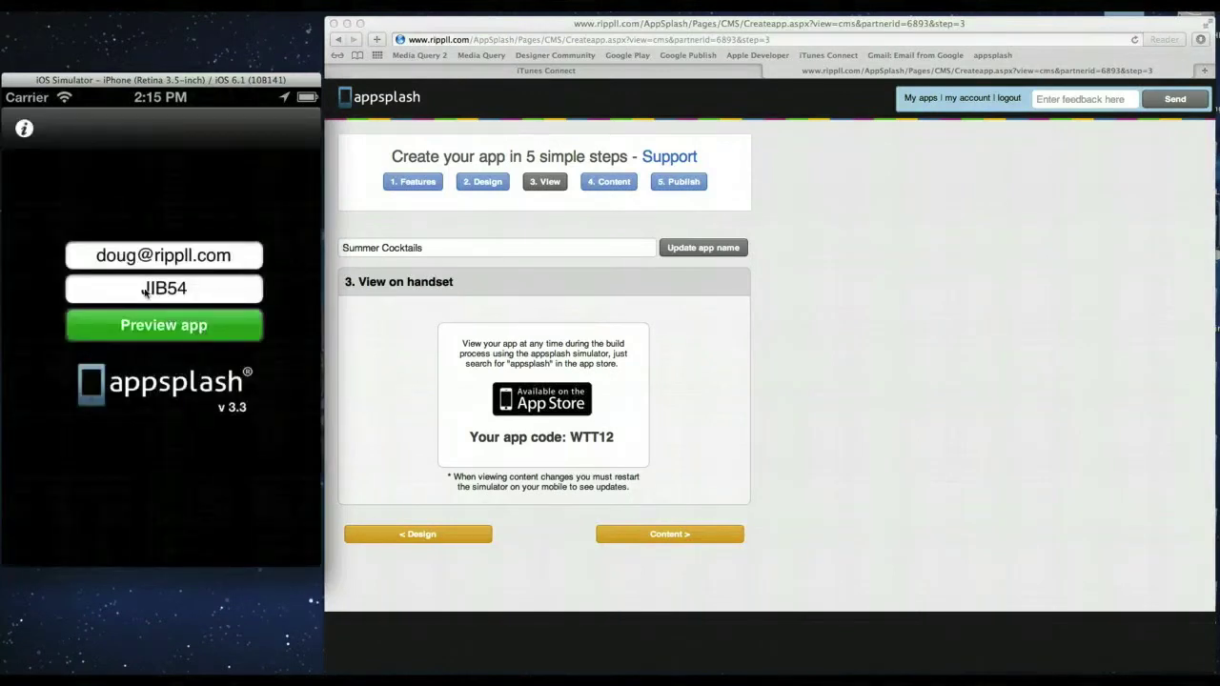
click(246, 288)
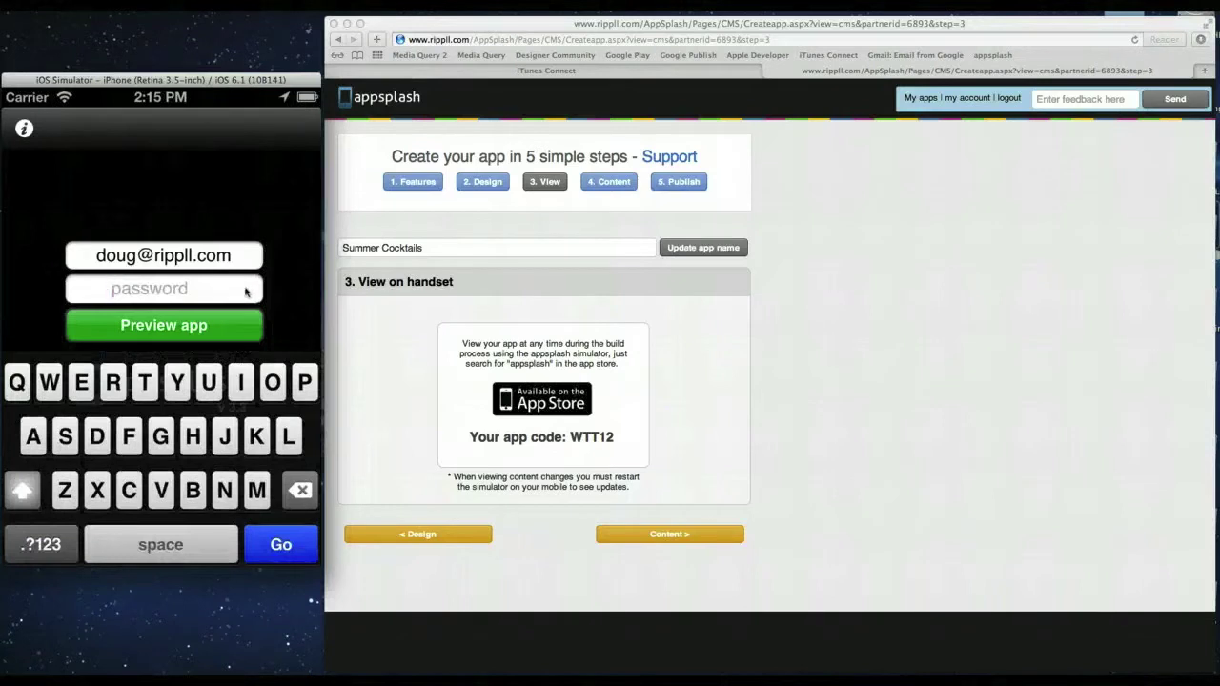
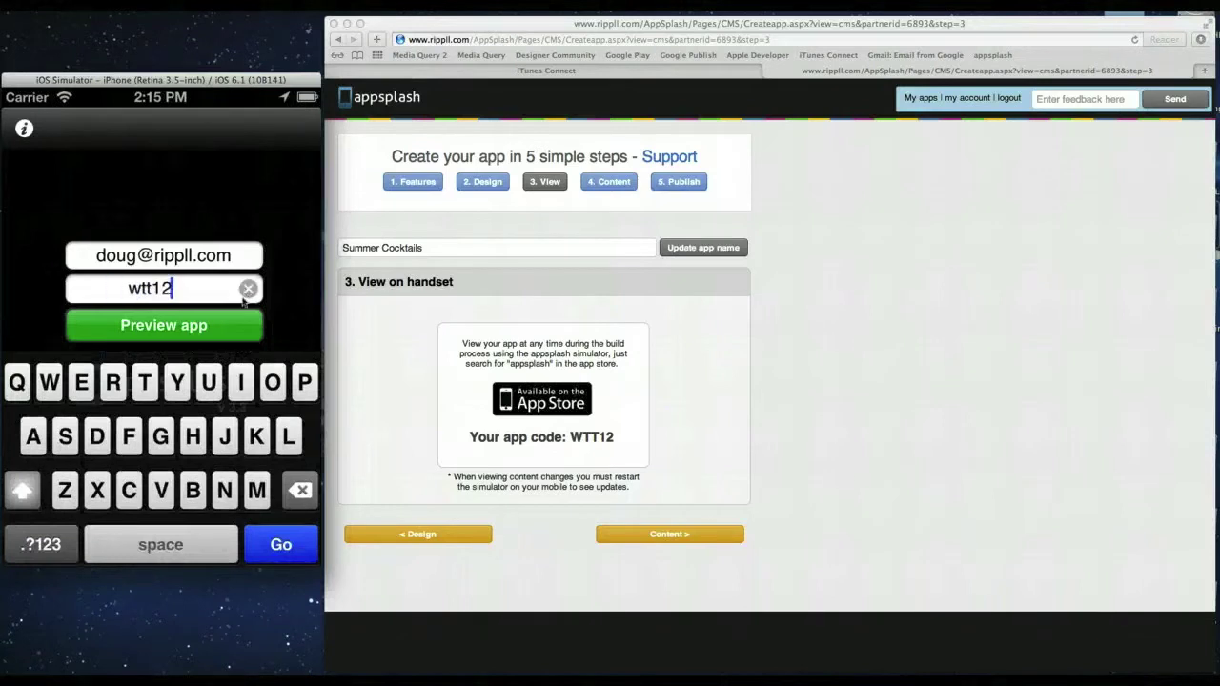
click(187, 327)
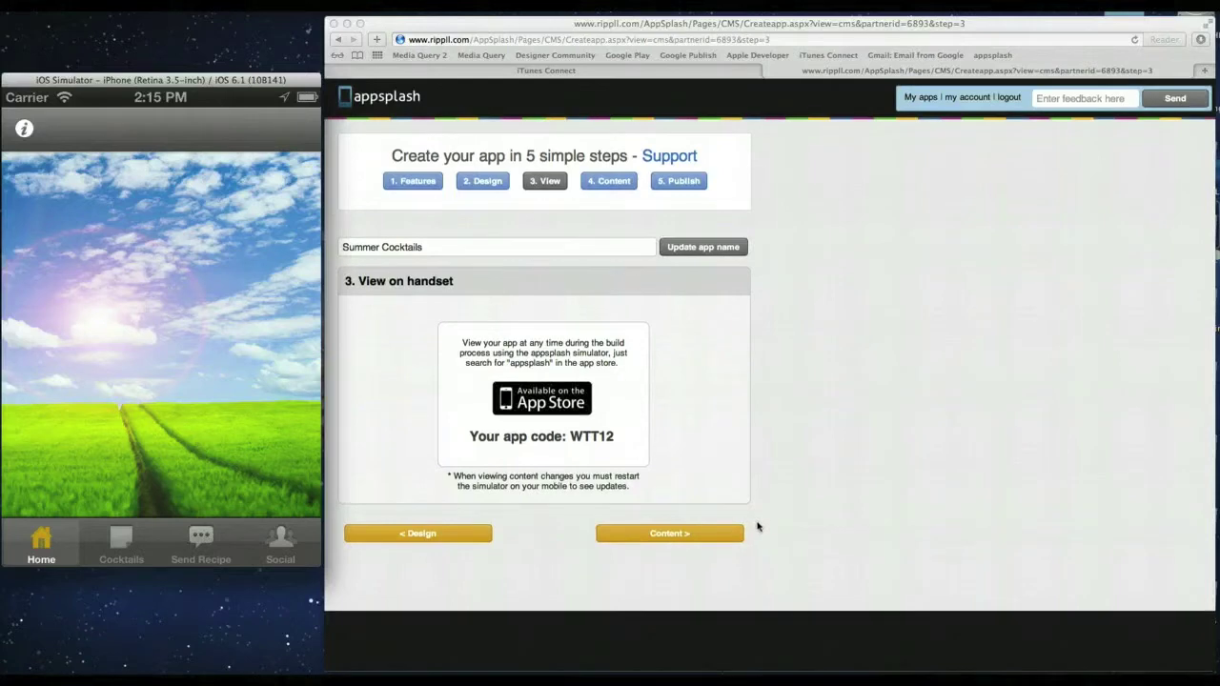
click(688, 535)
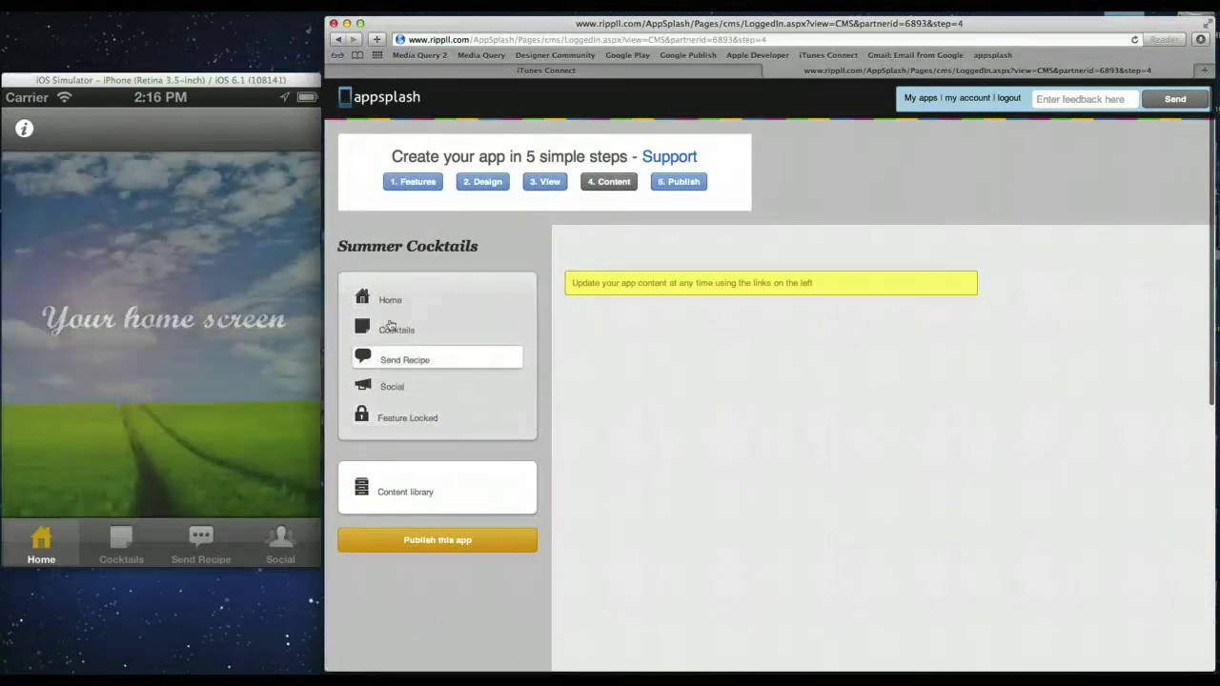
Open the Home screen content and upload Harvey Wallbanger.jpg from Cocktails as Image 1
click(384, 300)
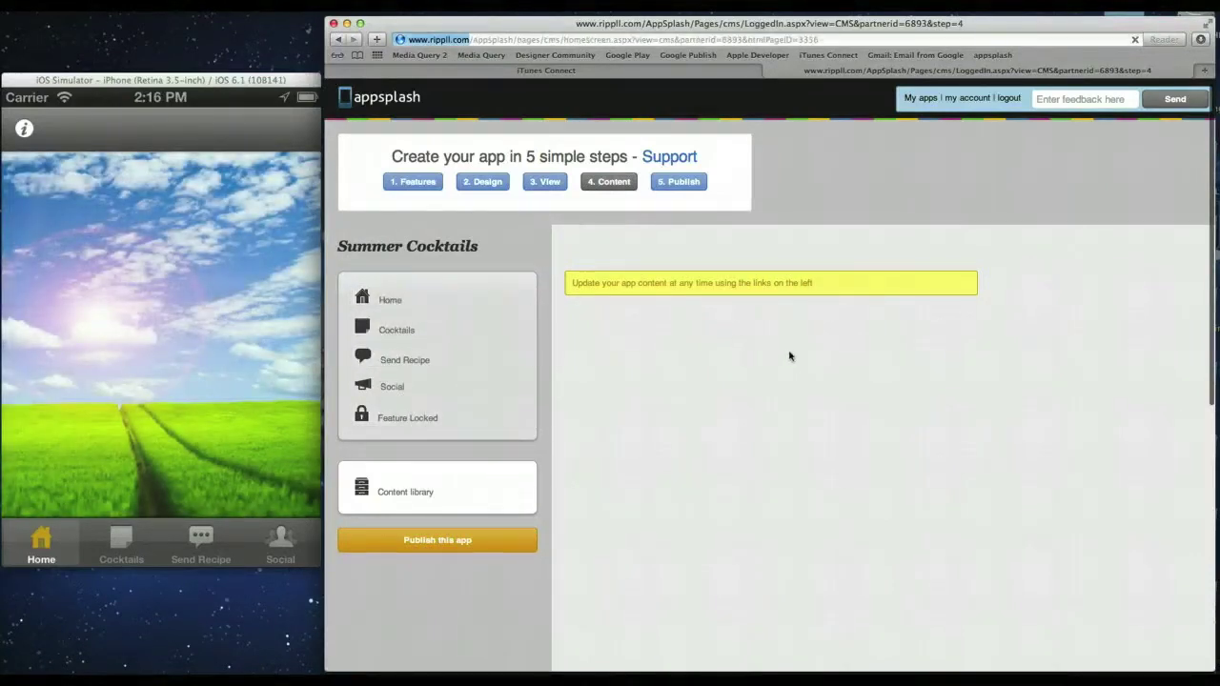
scroll(654, 319, down, 3)
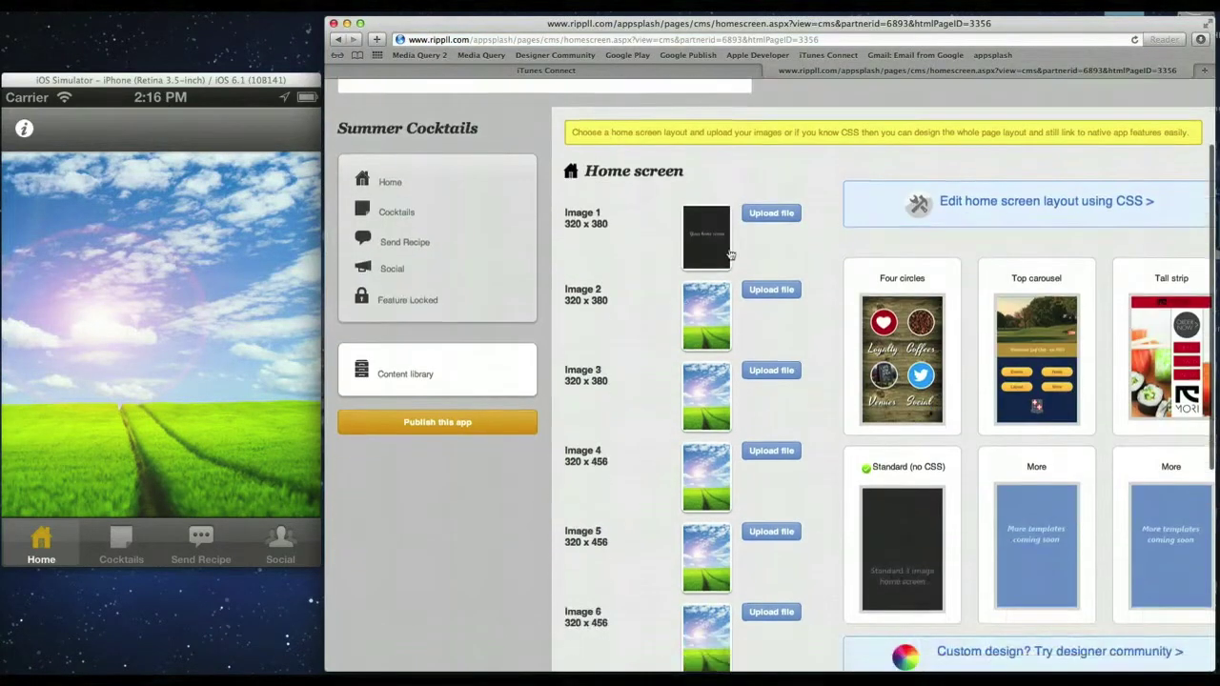
click(765, 213)
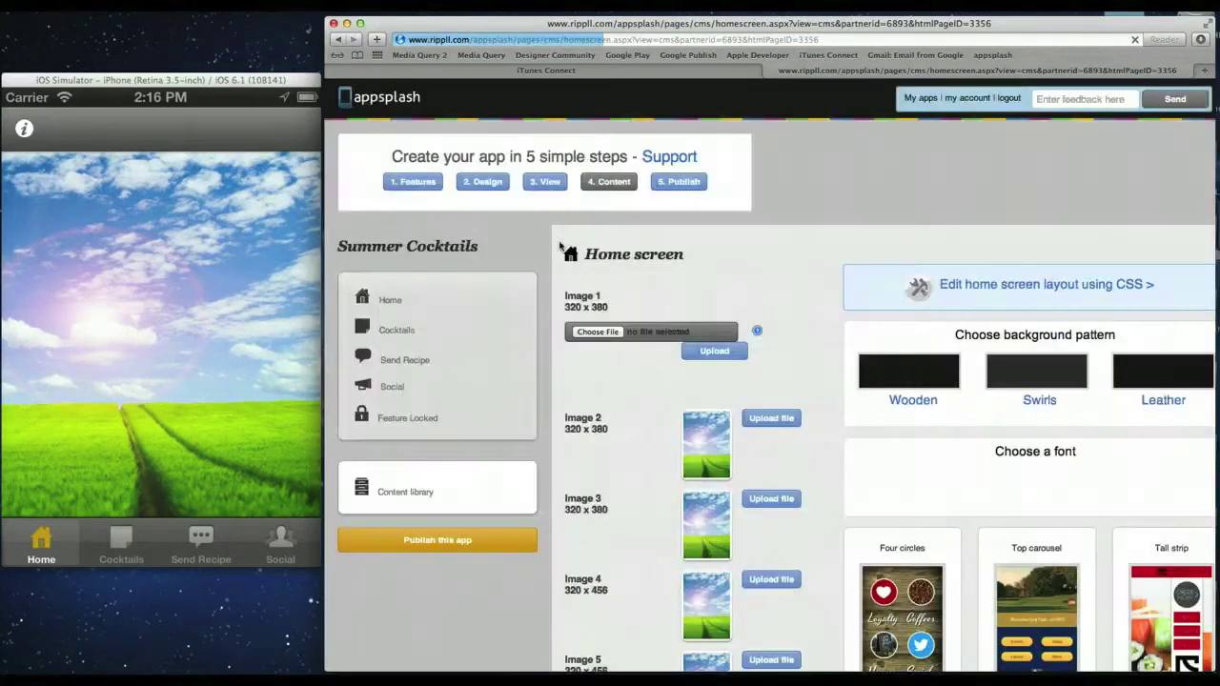
click(598, 332)
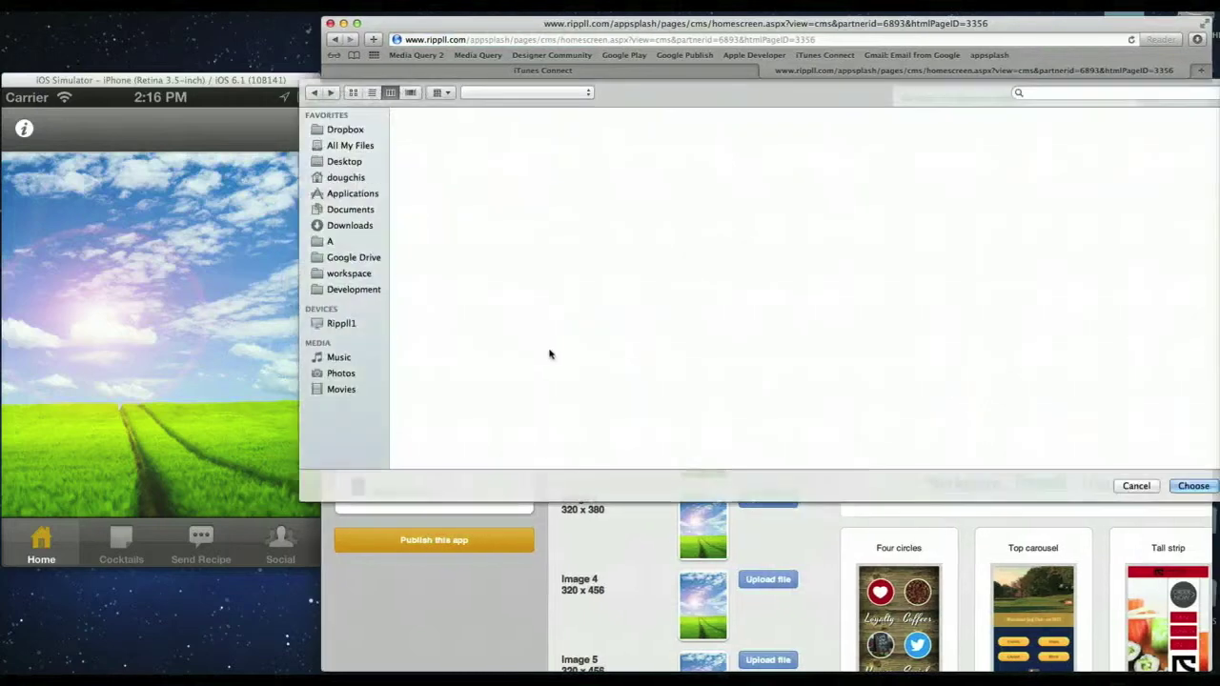
click(347, 162)
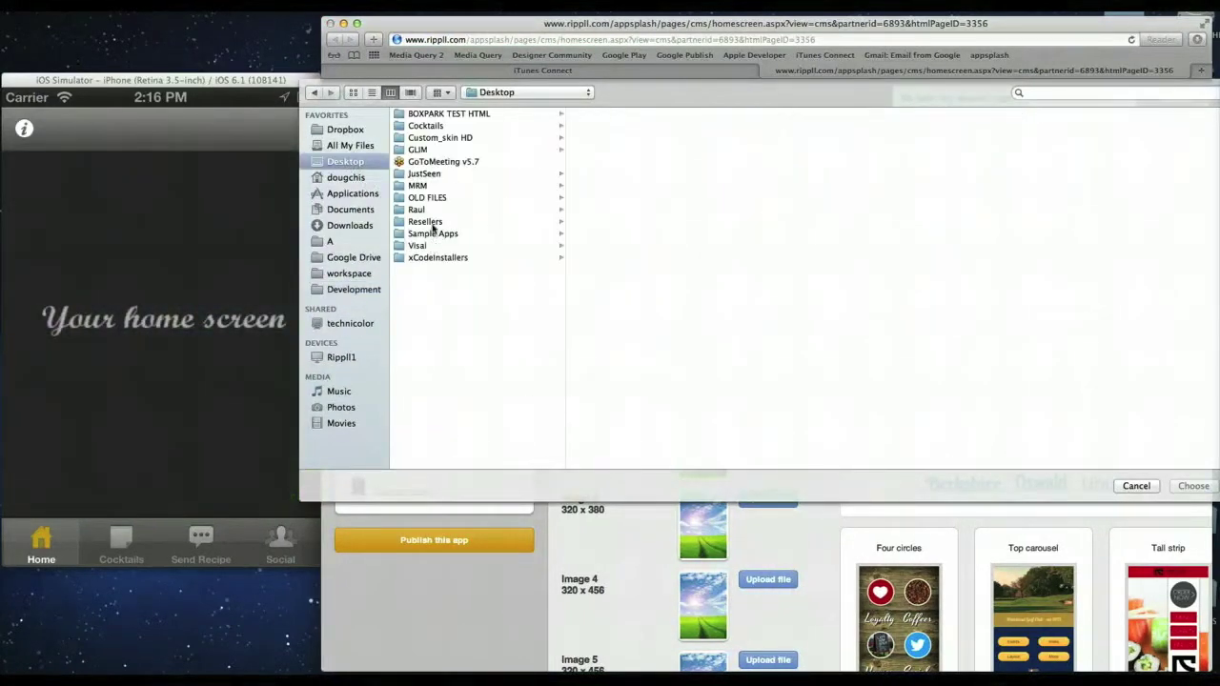
click(429, 127)
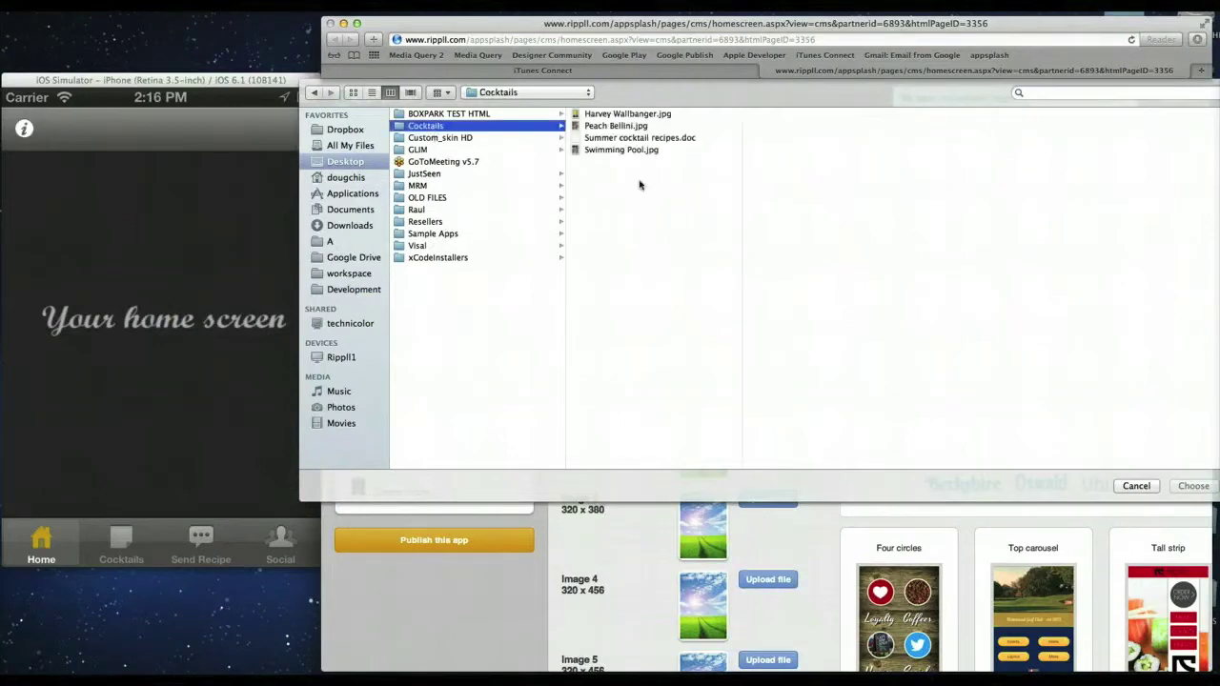
click(626, 115)
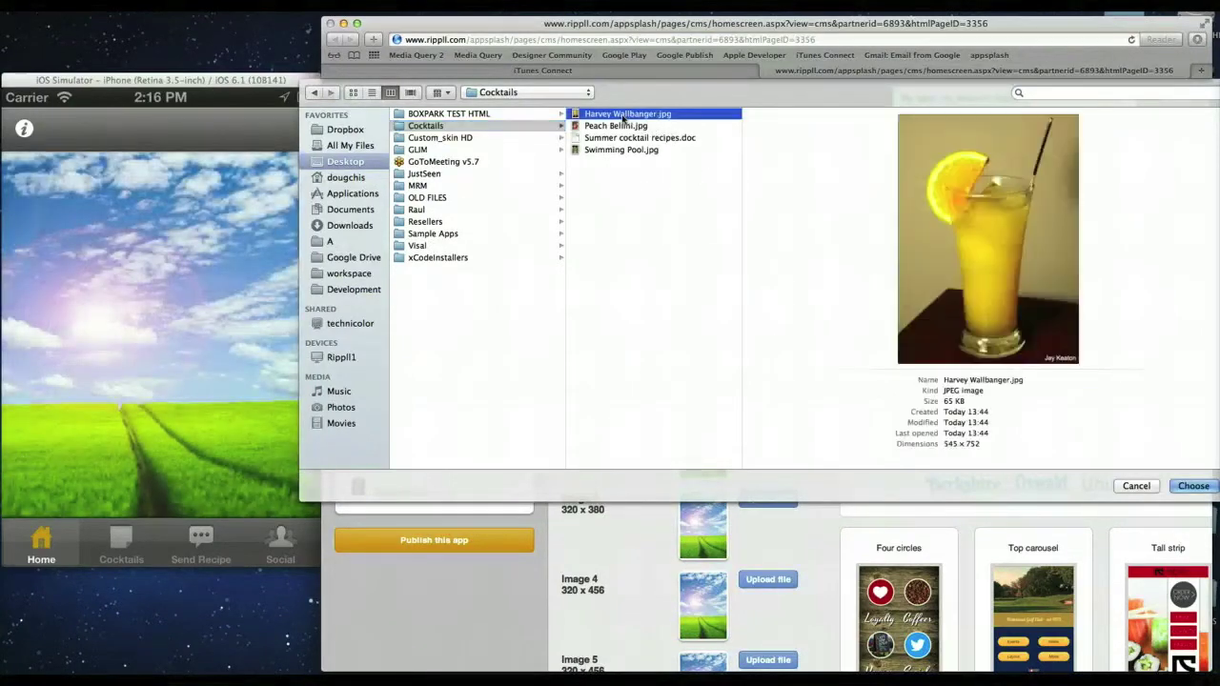
double_click(626, 115)
click(715, 353)
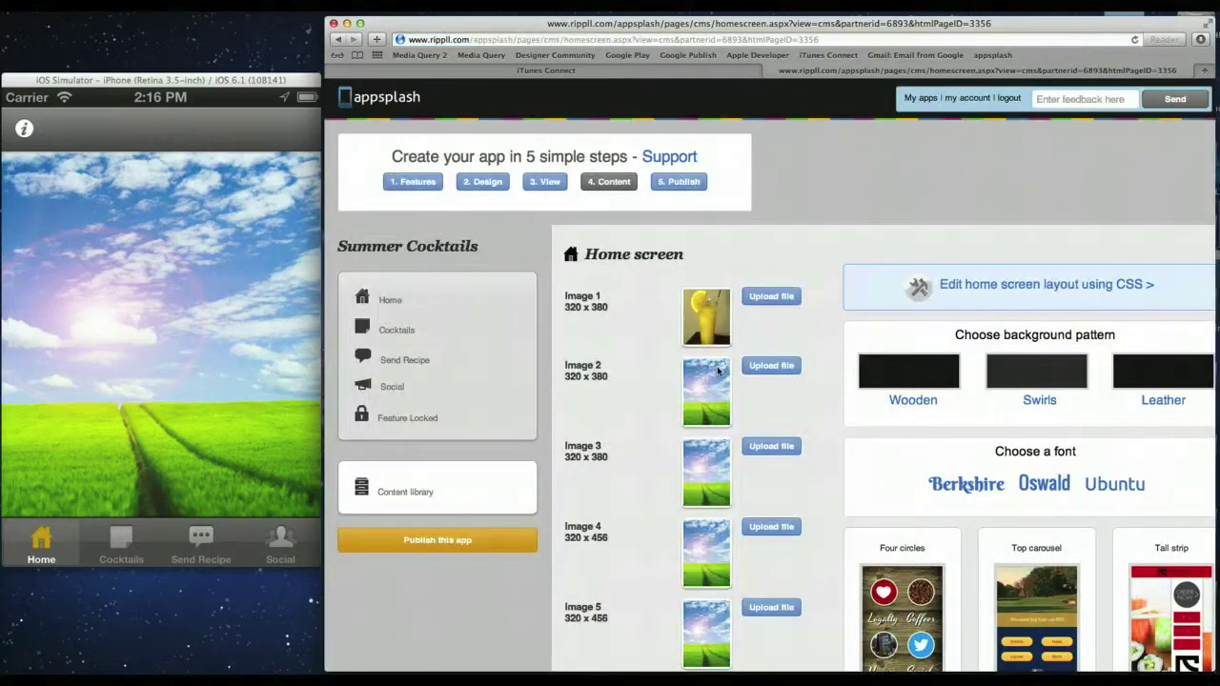
Upload Peach Bellini.jpg as Image 2 of the home screen
scroll(765, 348, down, 1)
click(766, 328)
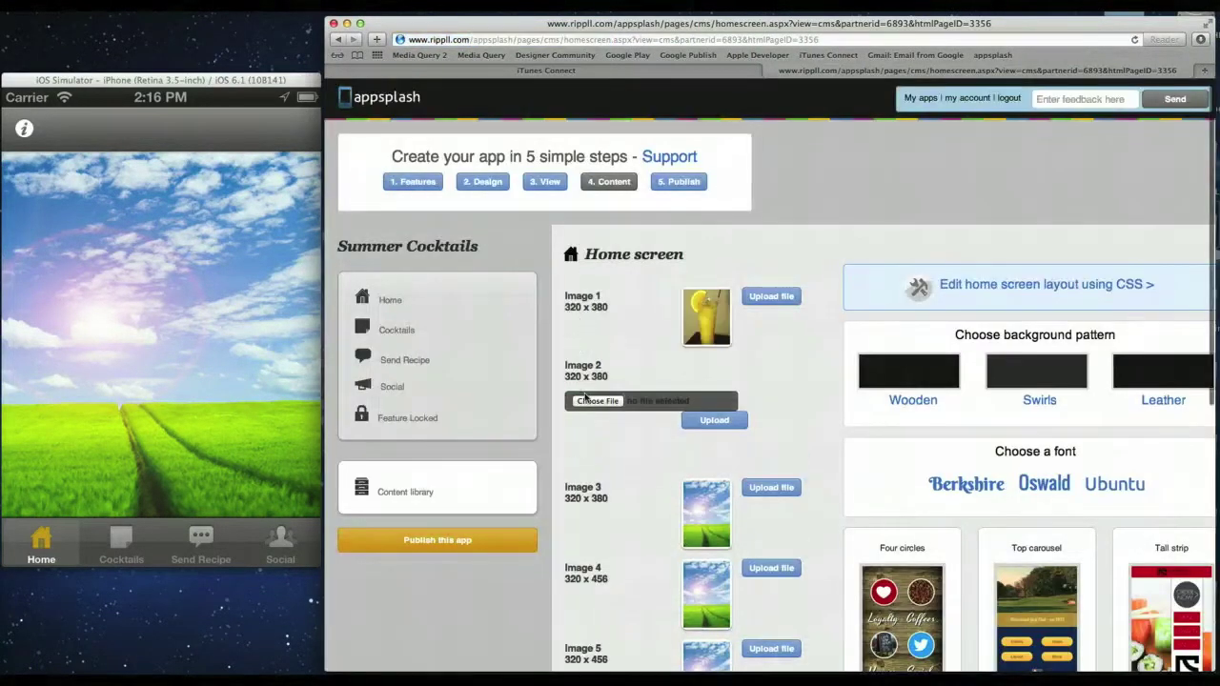
click(596, 400)
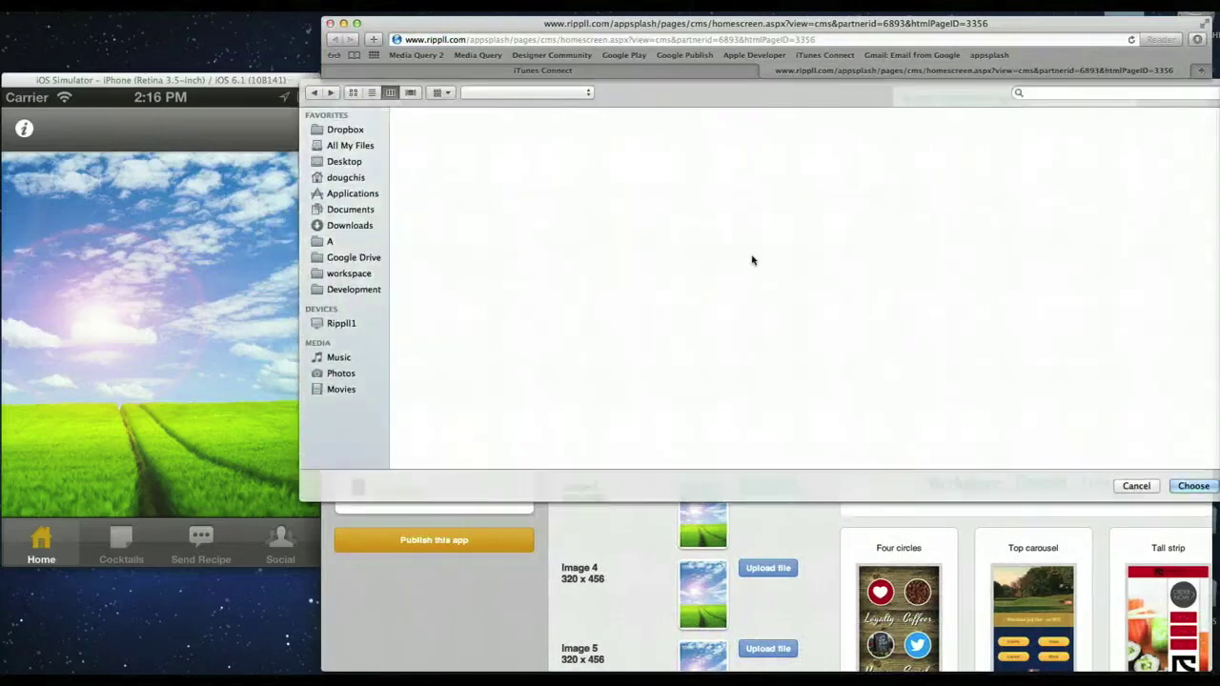
double_click(614, 125)
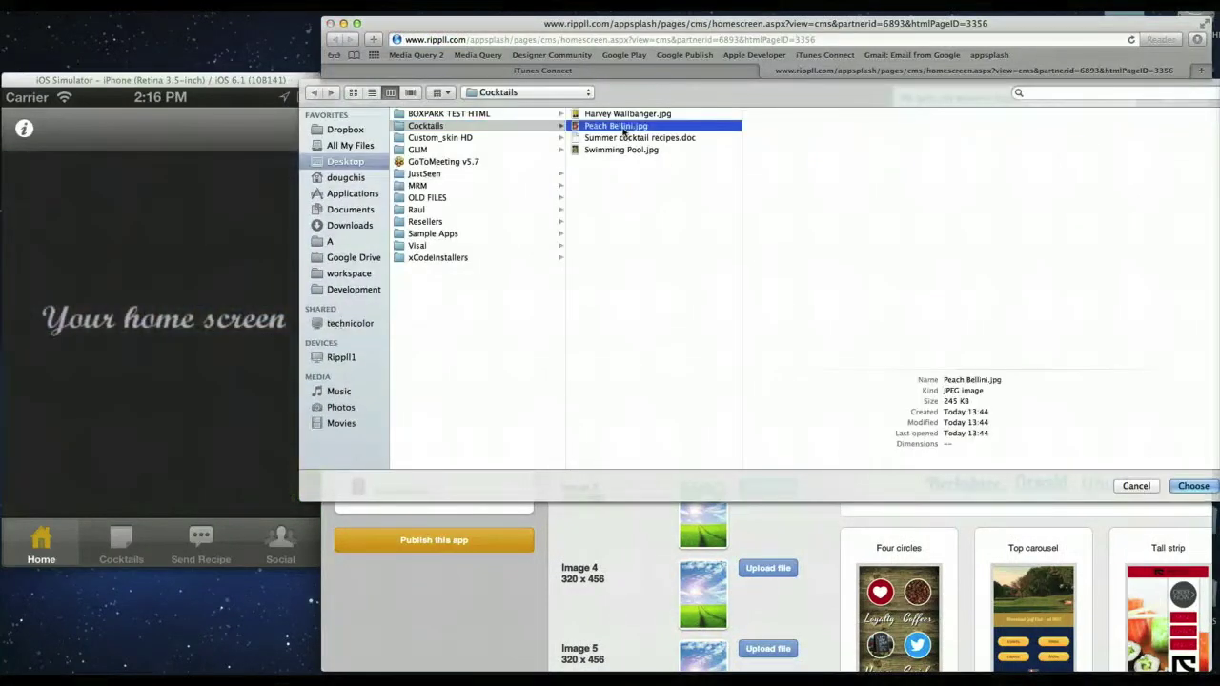
click(722, 422)
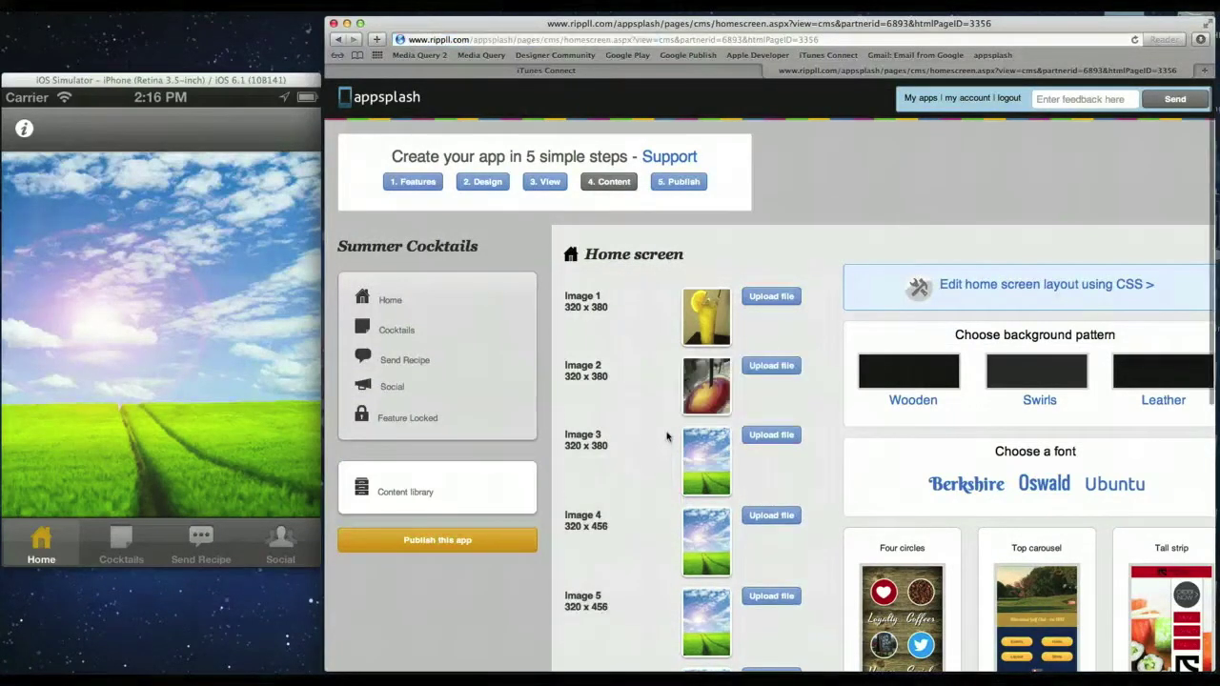
Upload Swimming Pool.jpg as Image 3 and update the home screen content
click(763, 435)
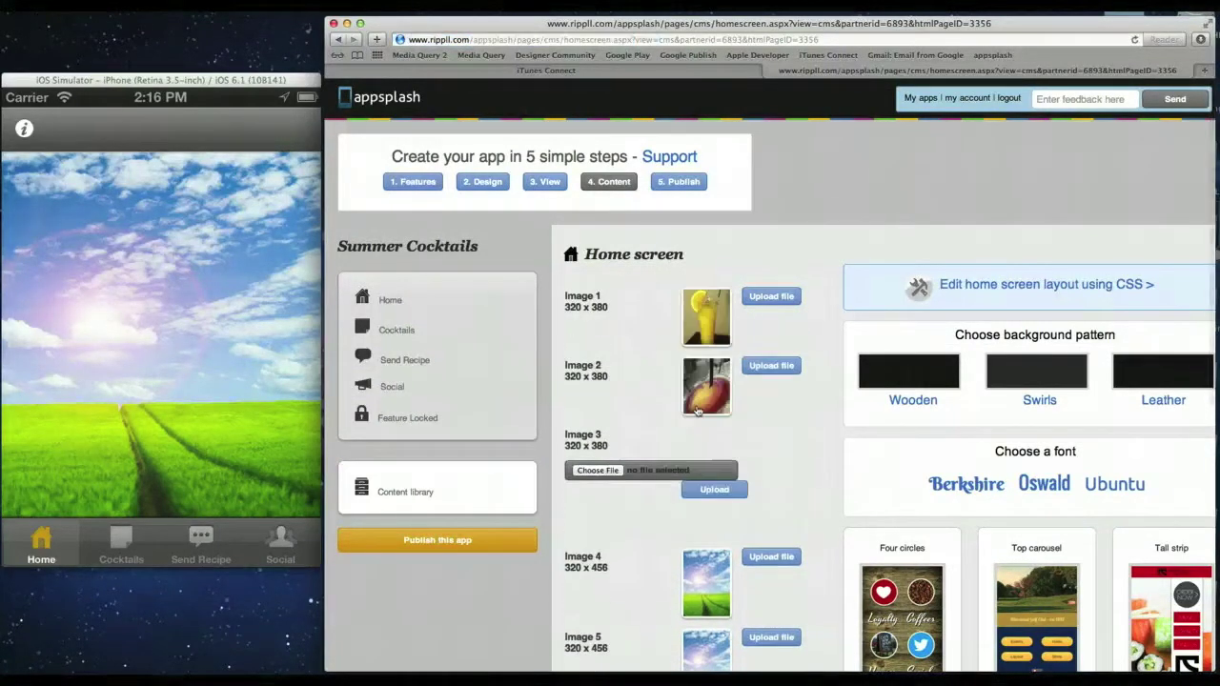
click(588, 471)
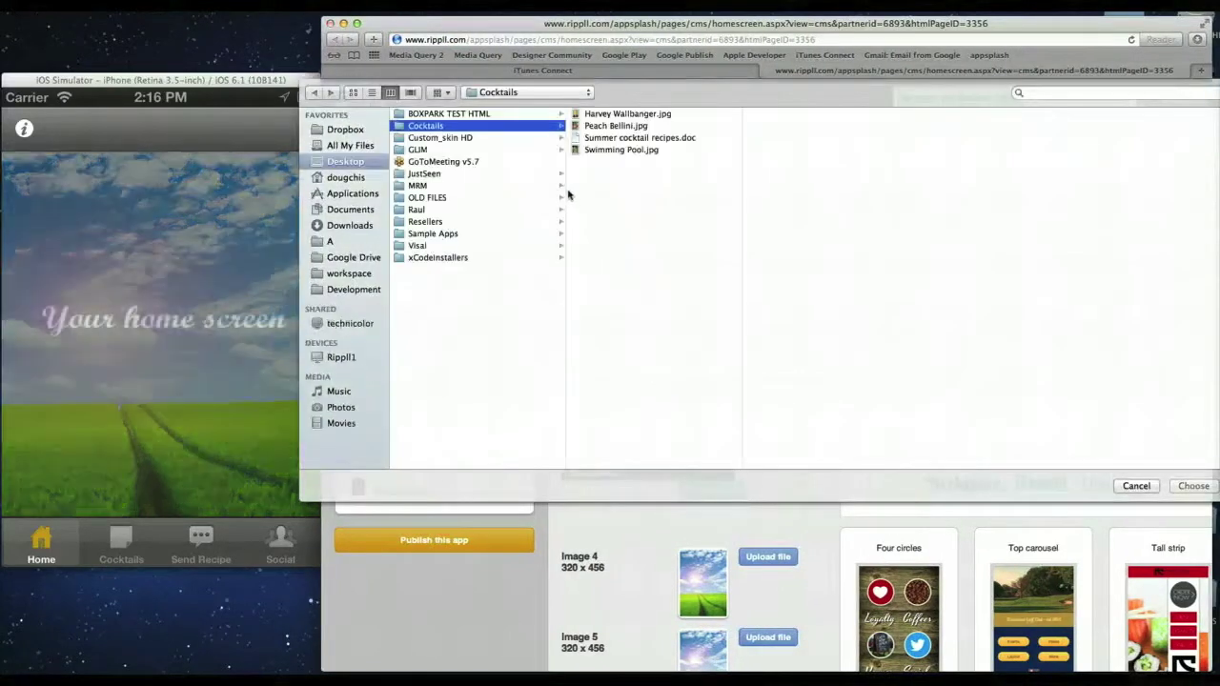
click(624, 151)
double_click(626, 152)
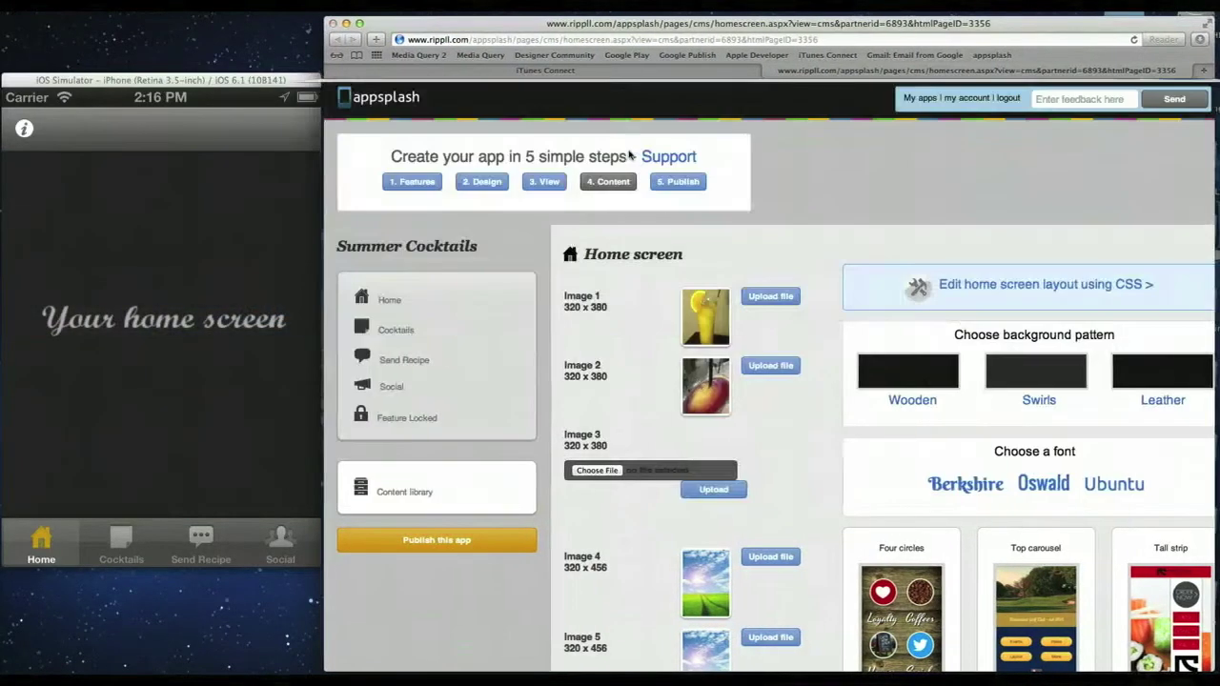
click(710, 491)
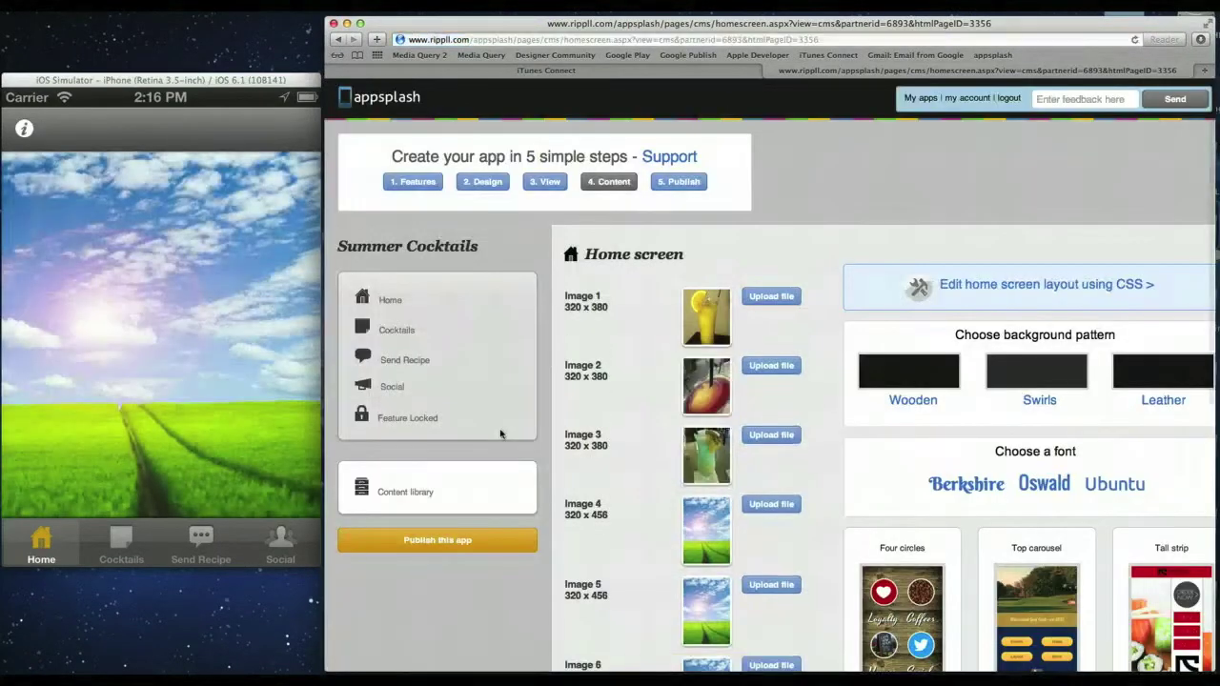
scroll(591, 400, down, 5)
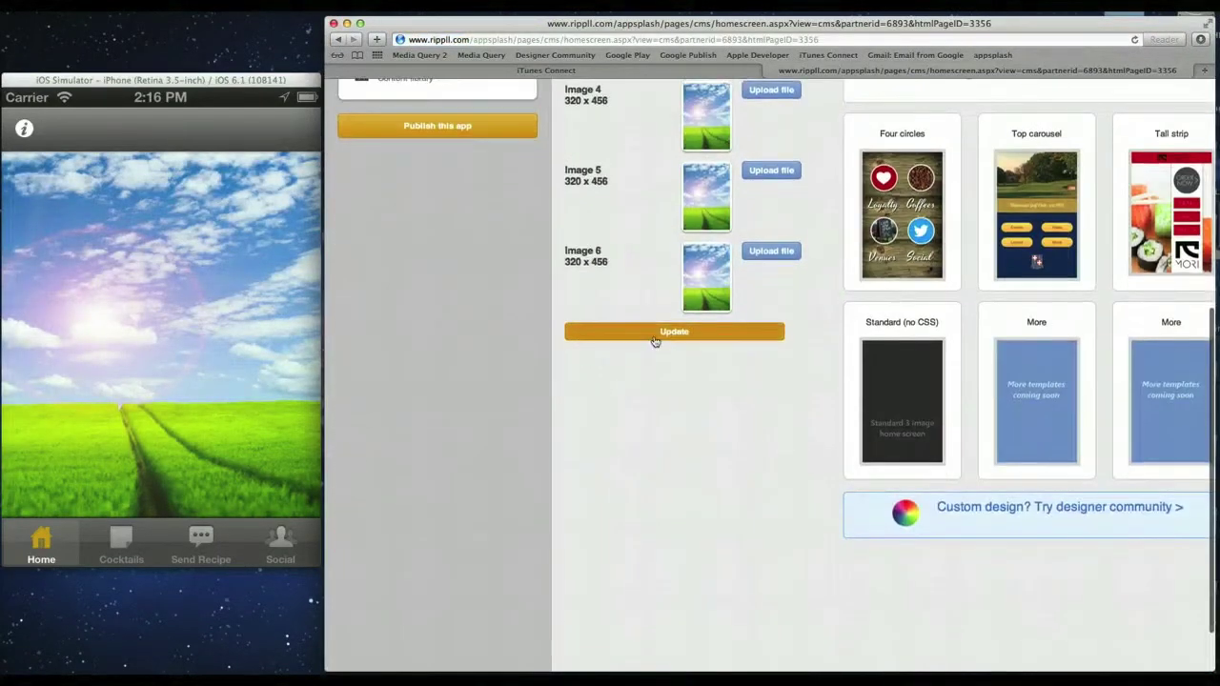
click(655, 334)
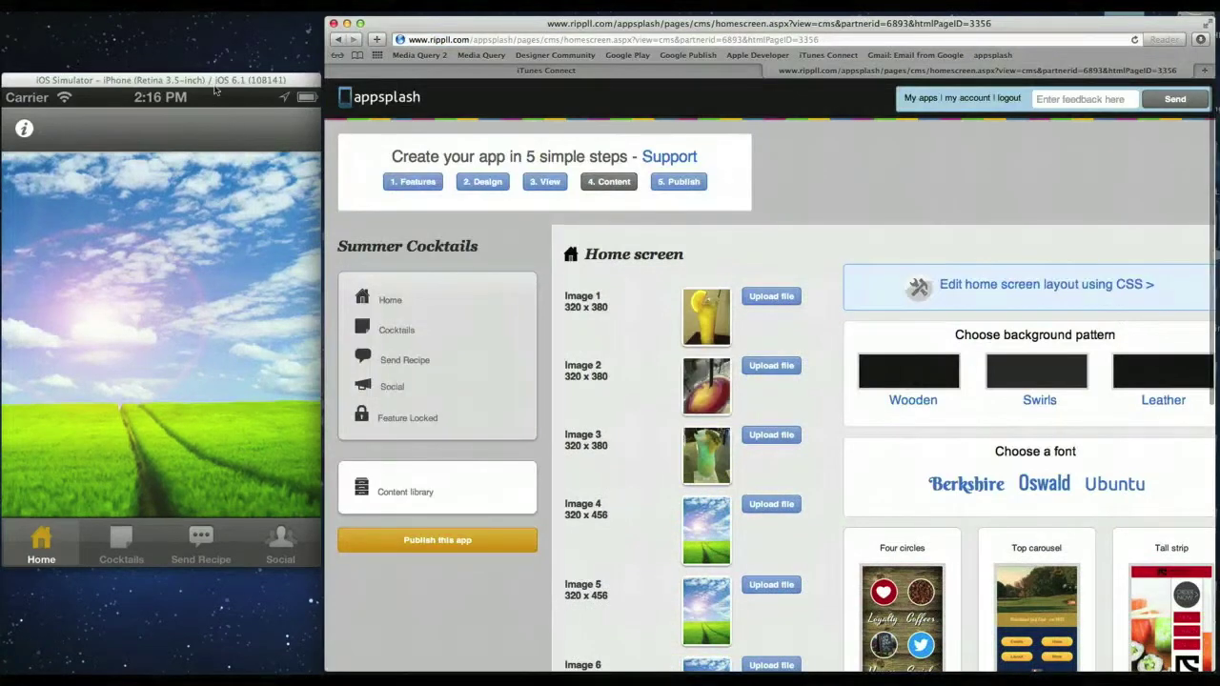
click(215, 89)
Return to the iOS home screen, relaunch the AppSplash previewer and preview the updated app
key(super+shift+h)
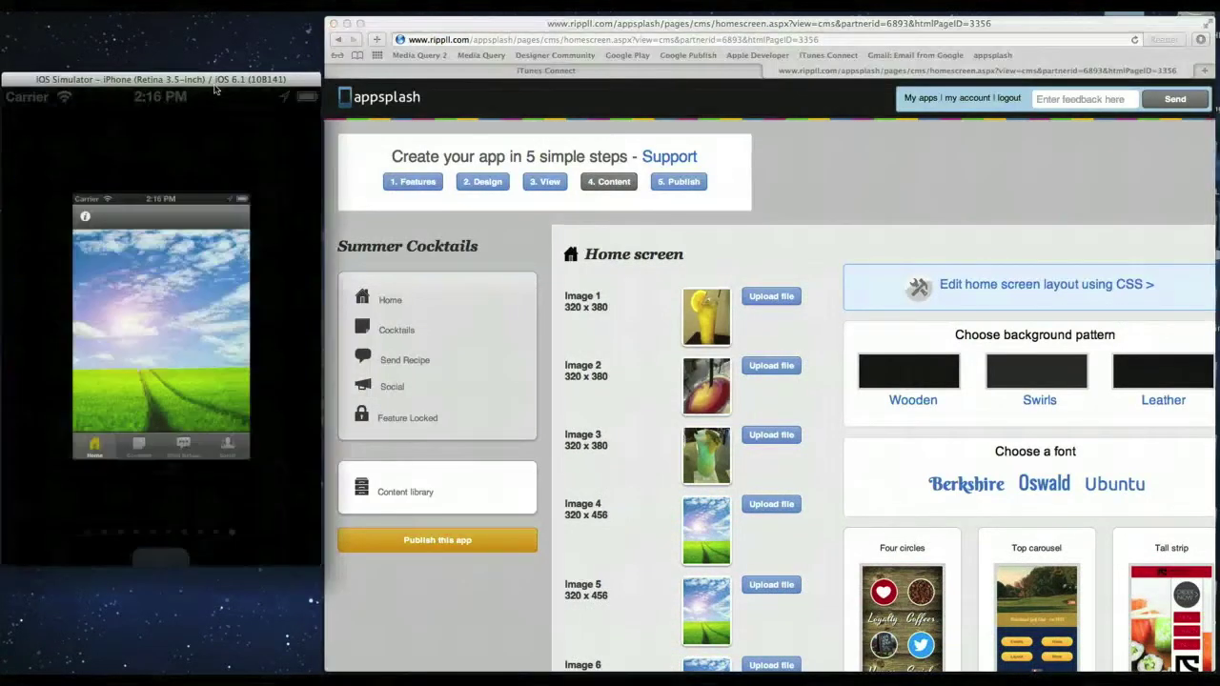
click(41, 143)
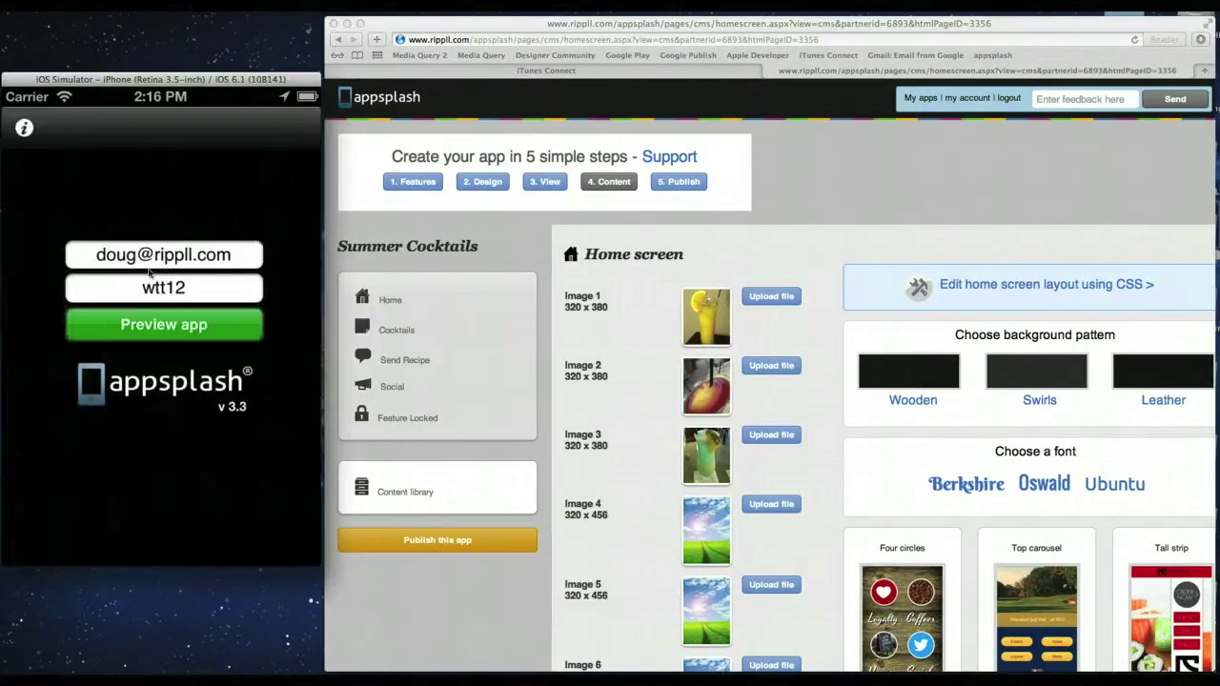
click(137, 321)
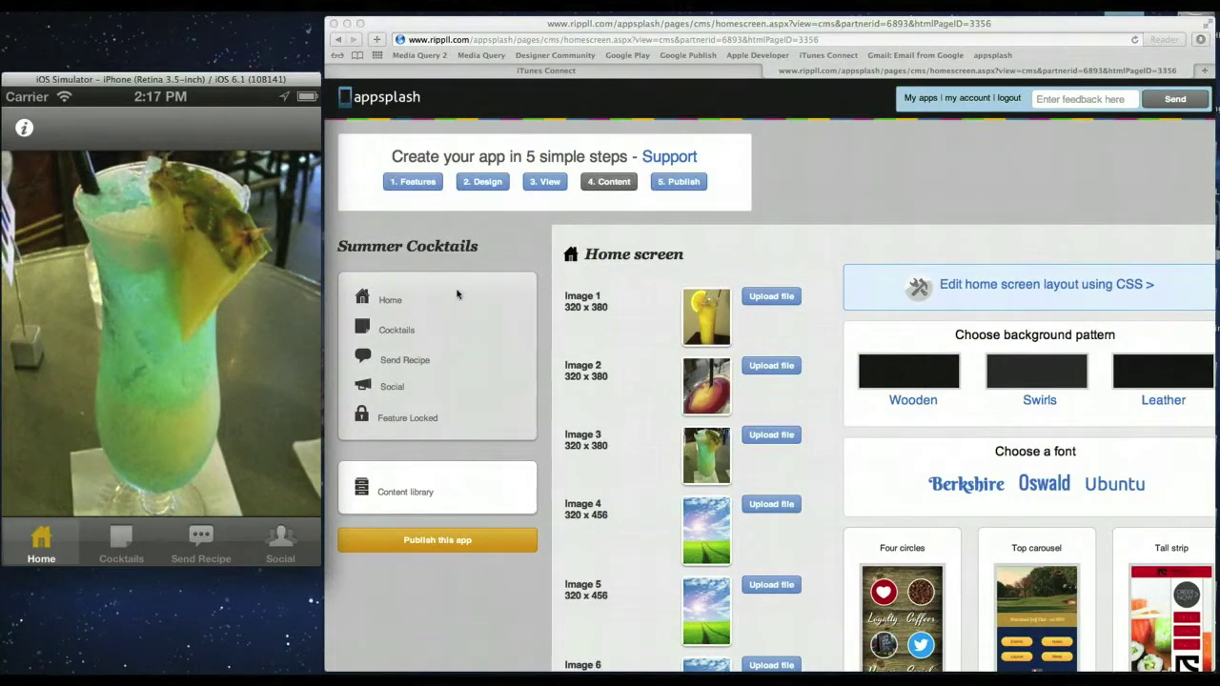
Create a custom list for Cocktails and bring up Summer cocktail recipes.doc in Writer
click(400, 331)
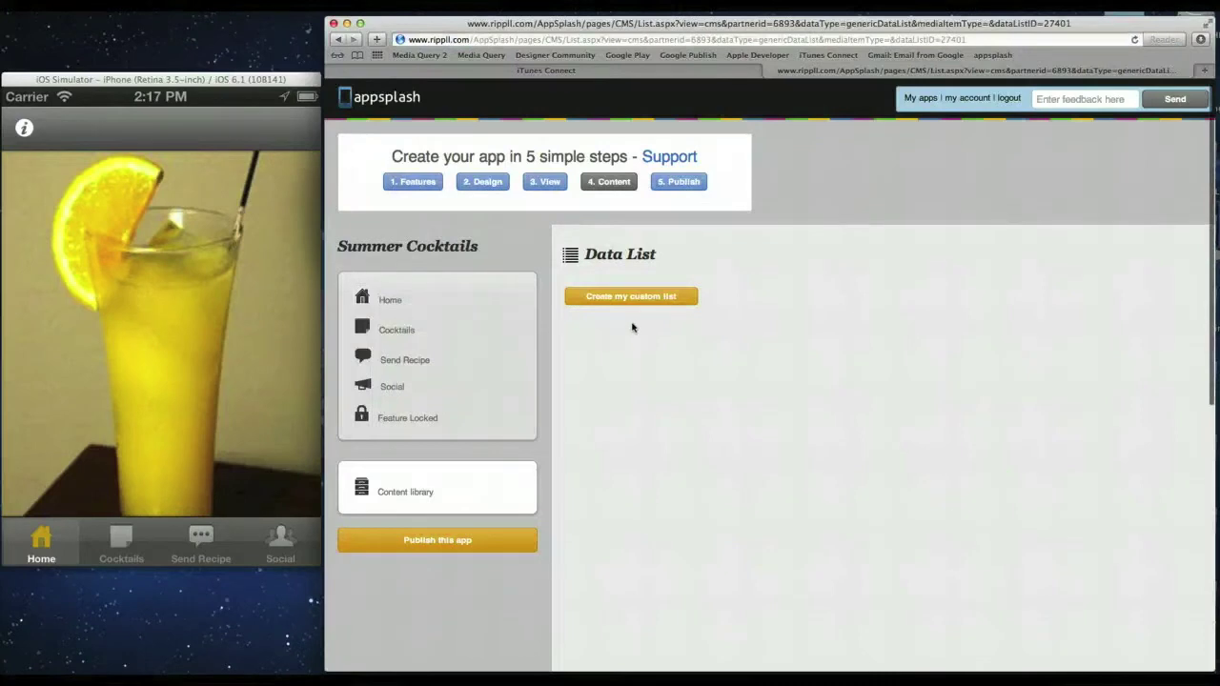
click(624, 298)
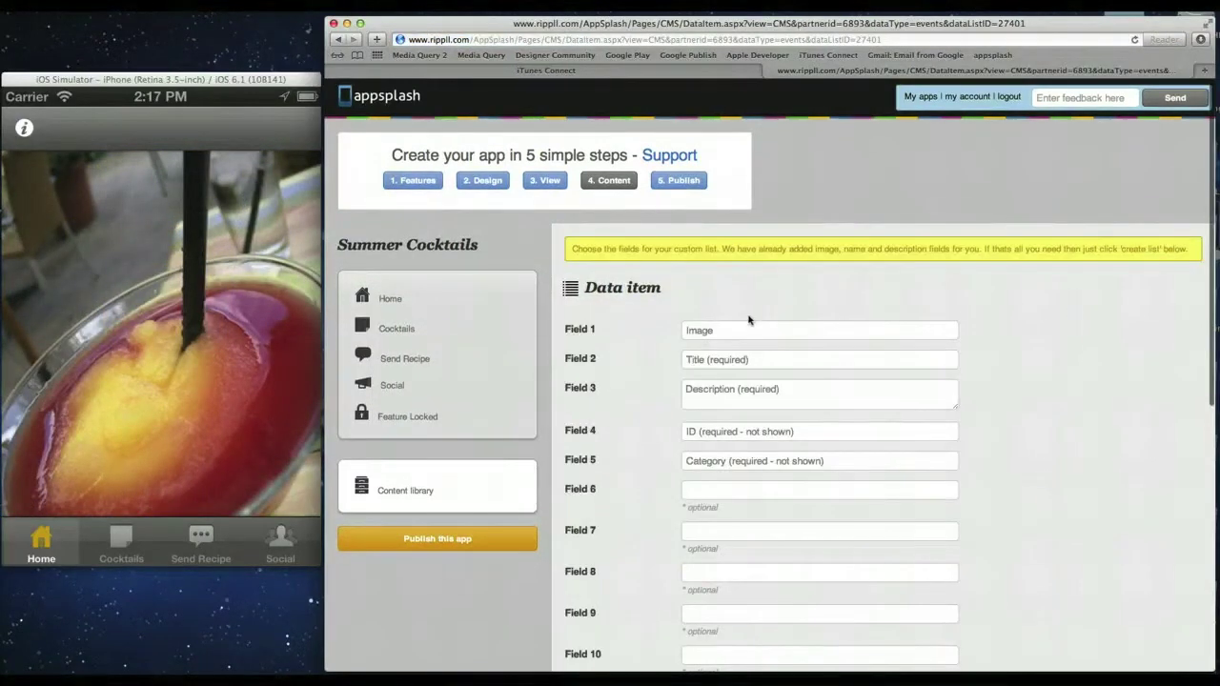
scroll(740, 324, down, 4)
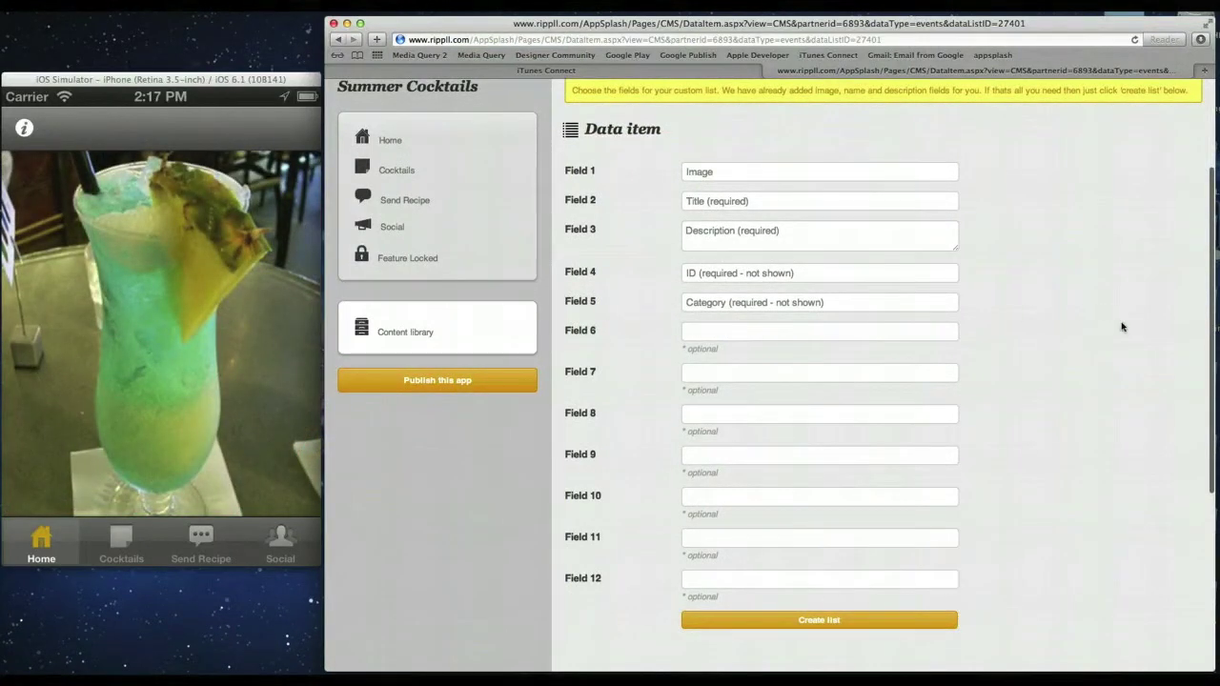
click(1212, 366)
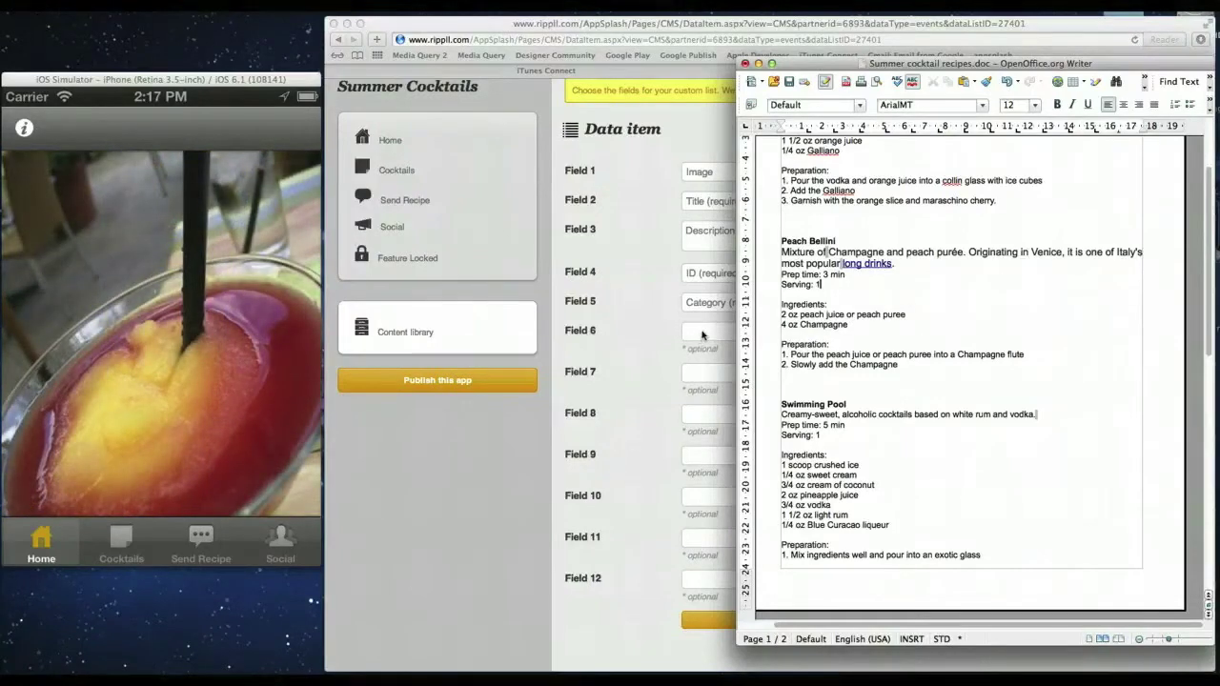
Name Field 6 Prep time and Field 7 Serving, checking names in the recipes document
click(703, 331)
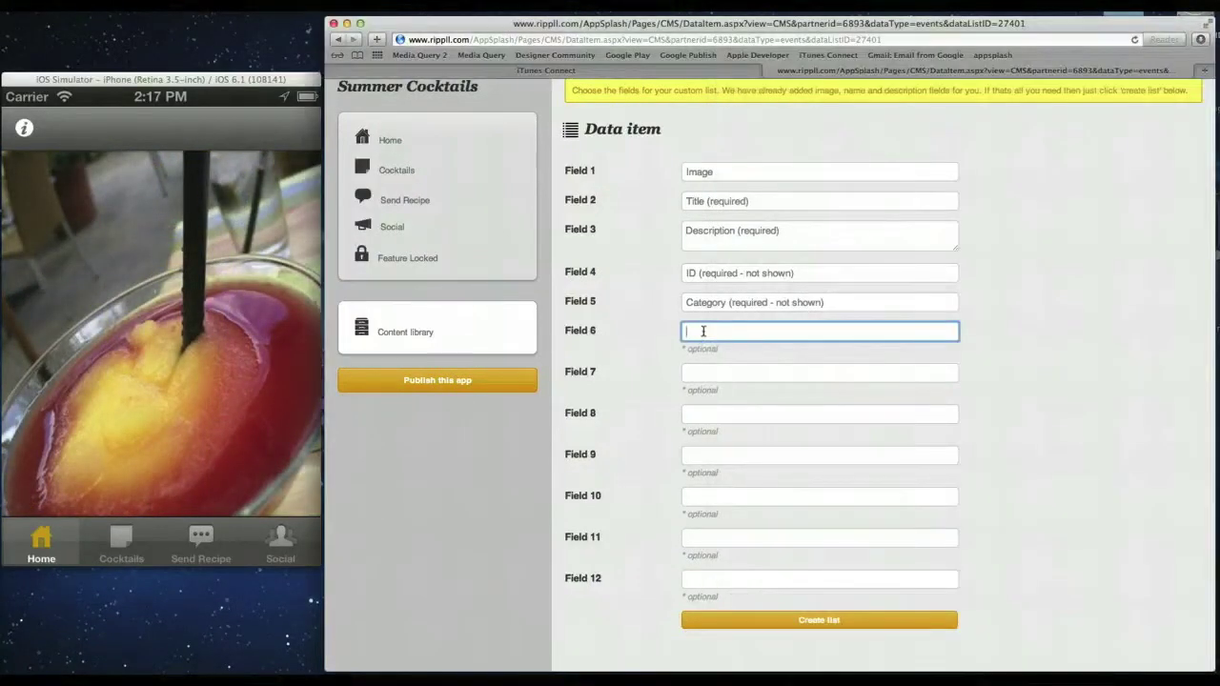
text(Prep time)
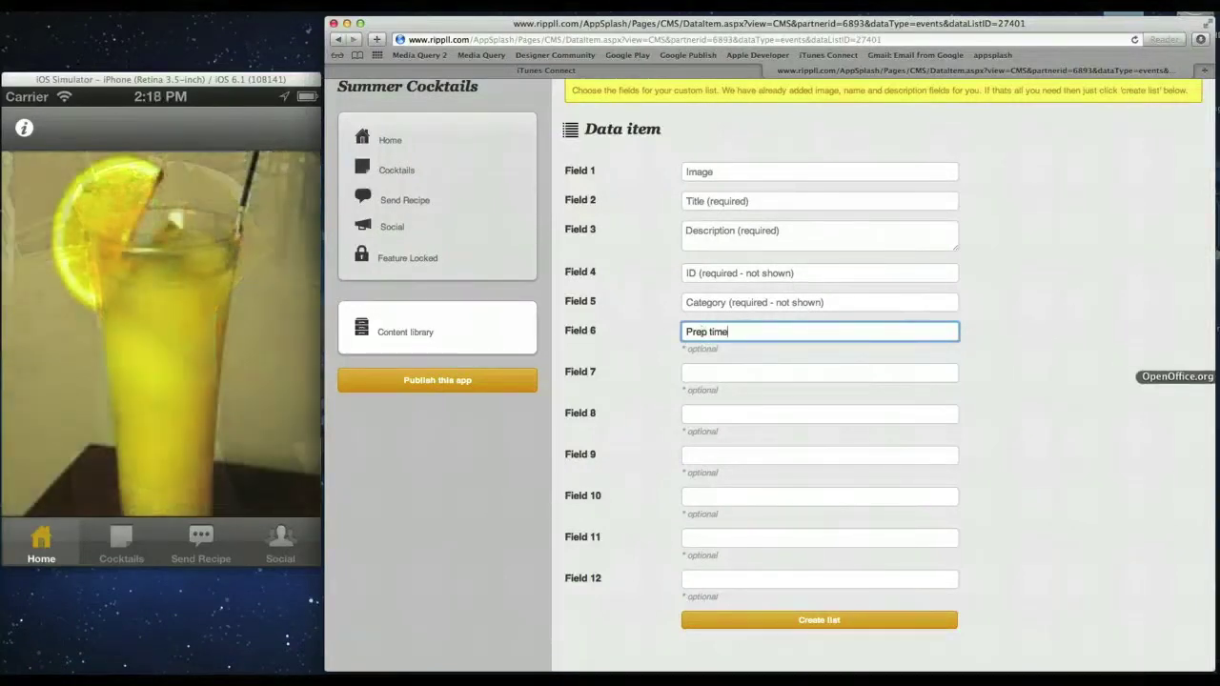
key(super+Tab)
click(701, 379)
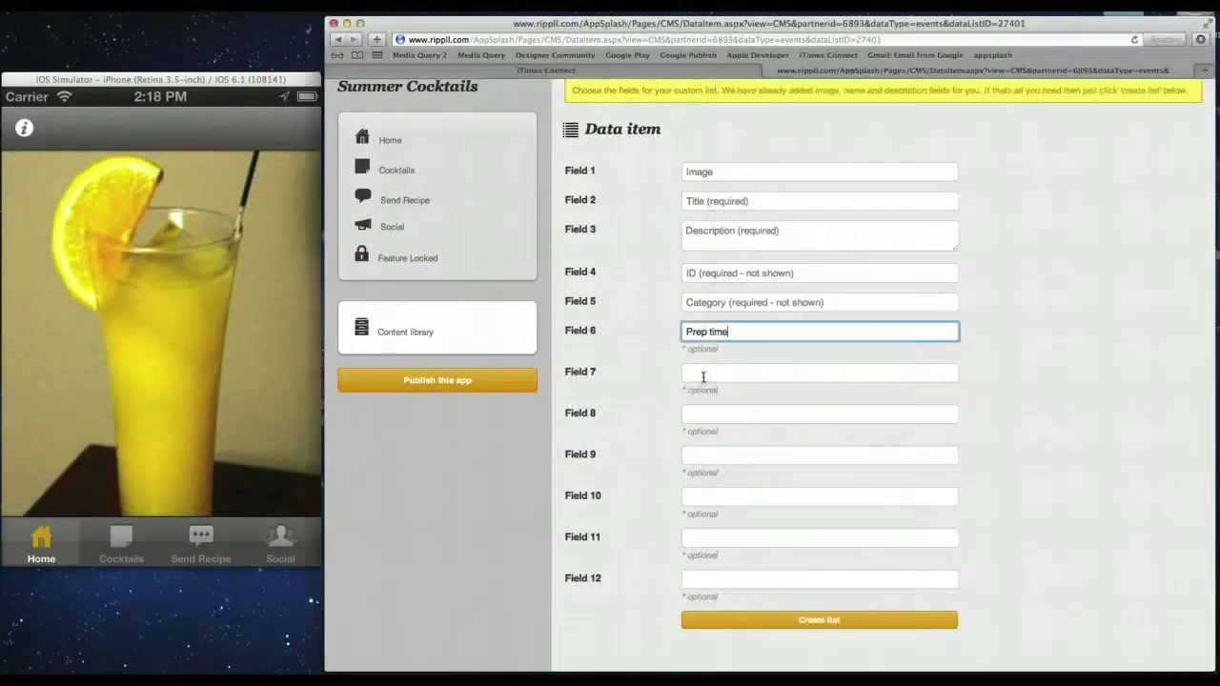
click(702, 376)
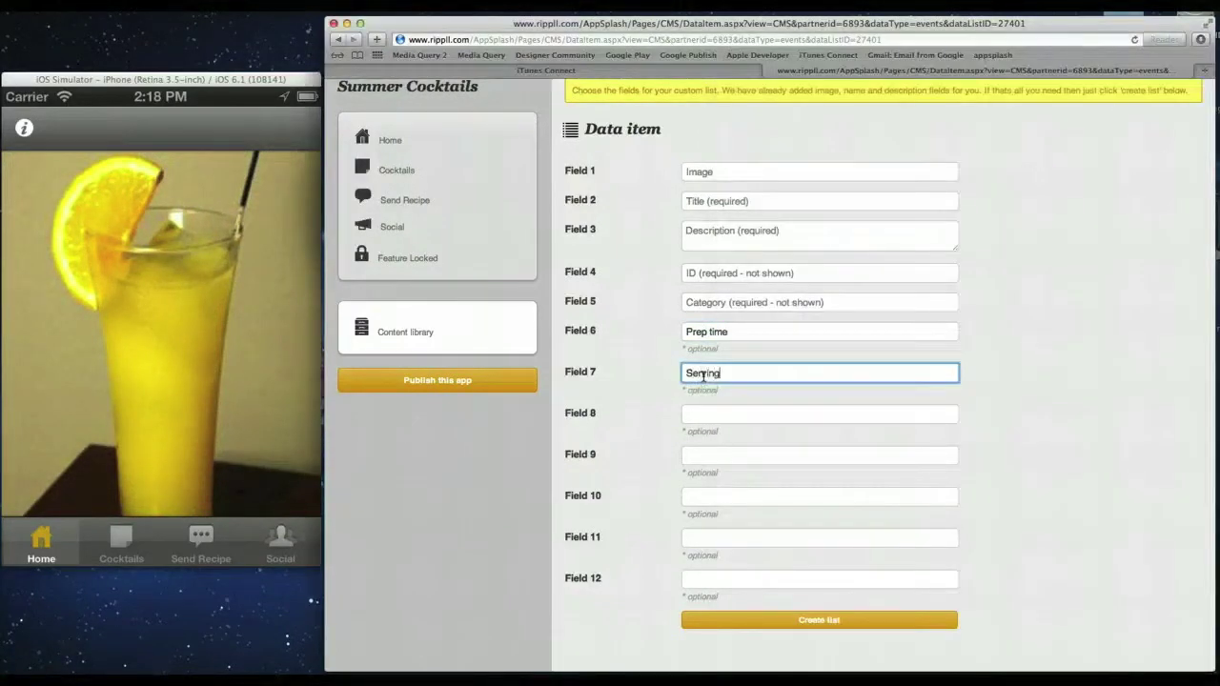
click(1214, 372)
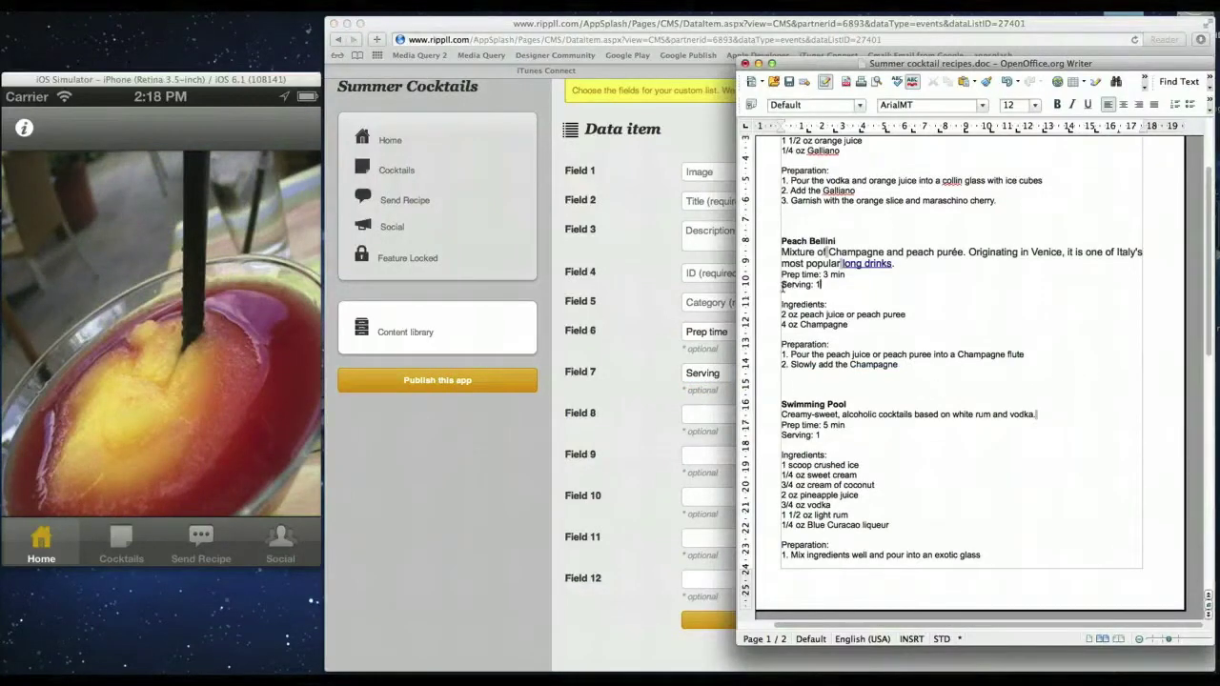
Name Fields 8 and 9 Ingredients and Preparation, then create the list
click(696, 415)
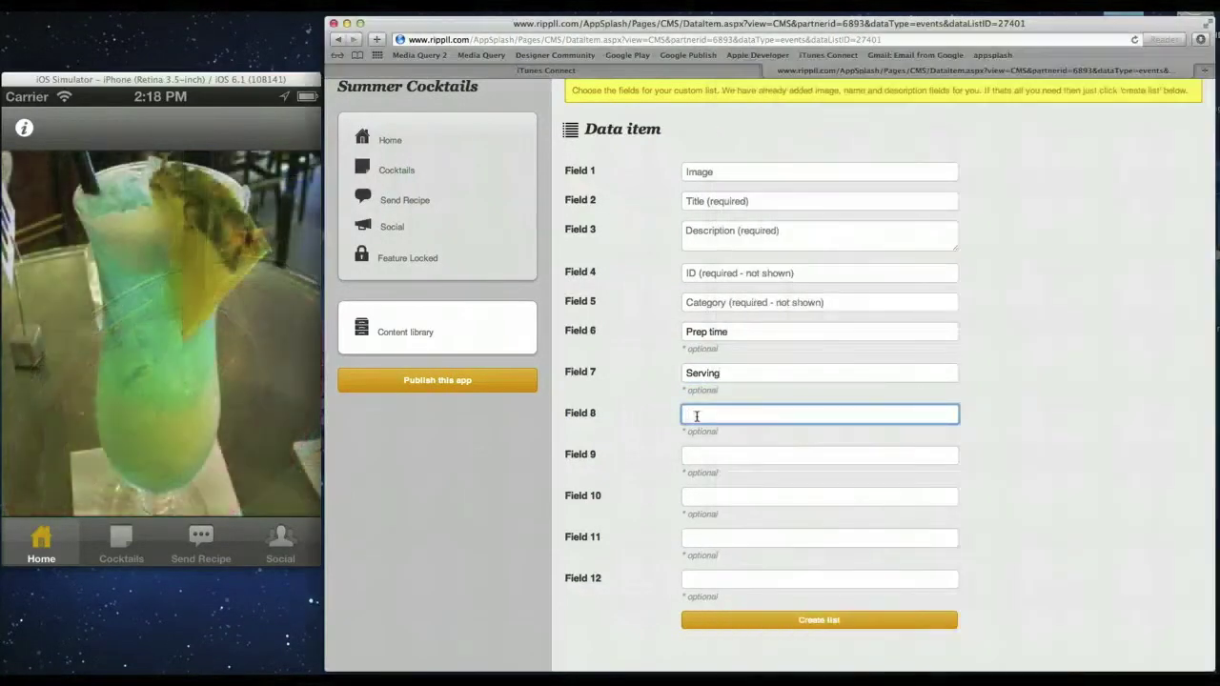
text(Ingredients)
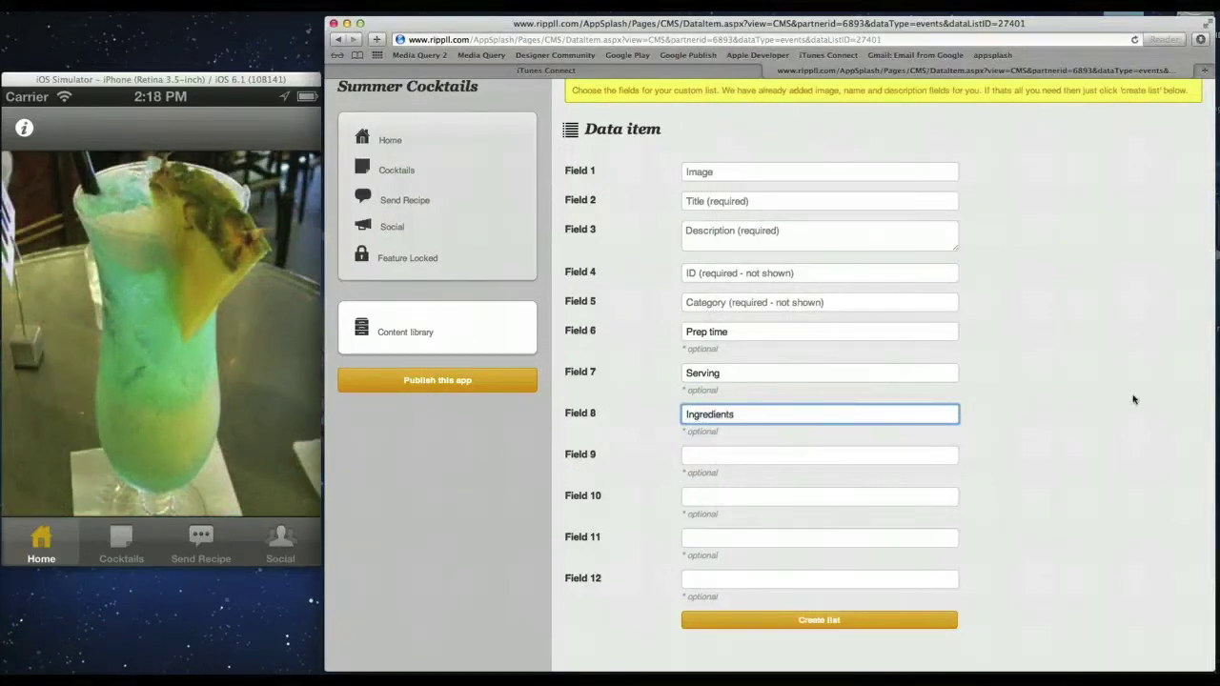
key(super+Tab)
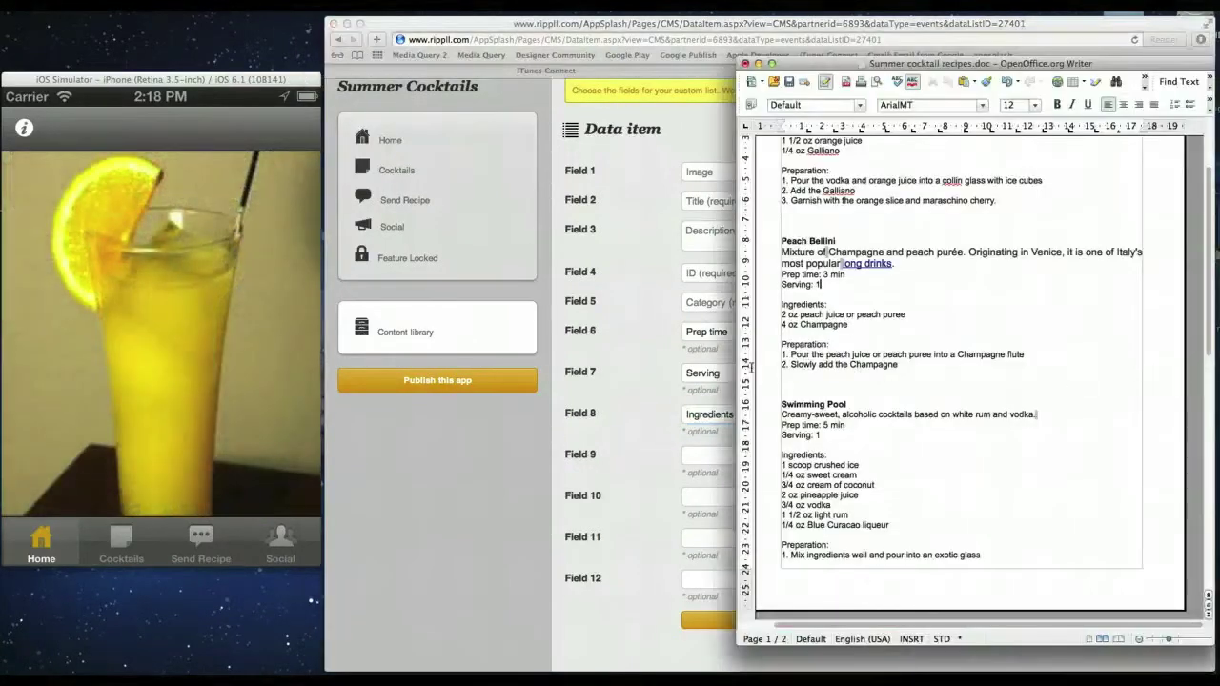
click(695, 455)
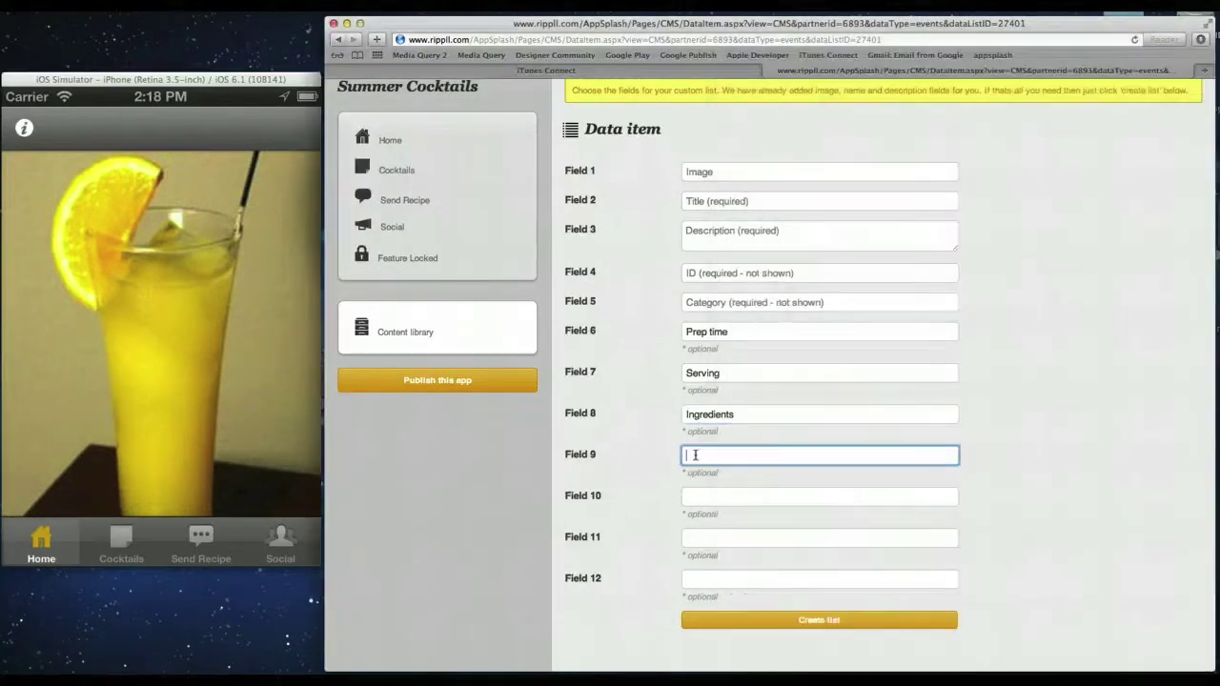
text(Preparation)
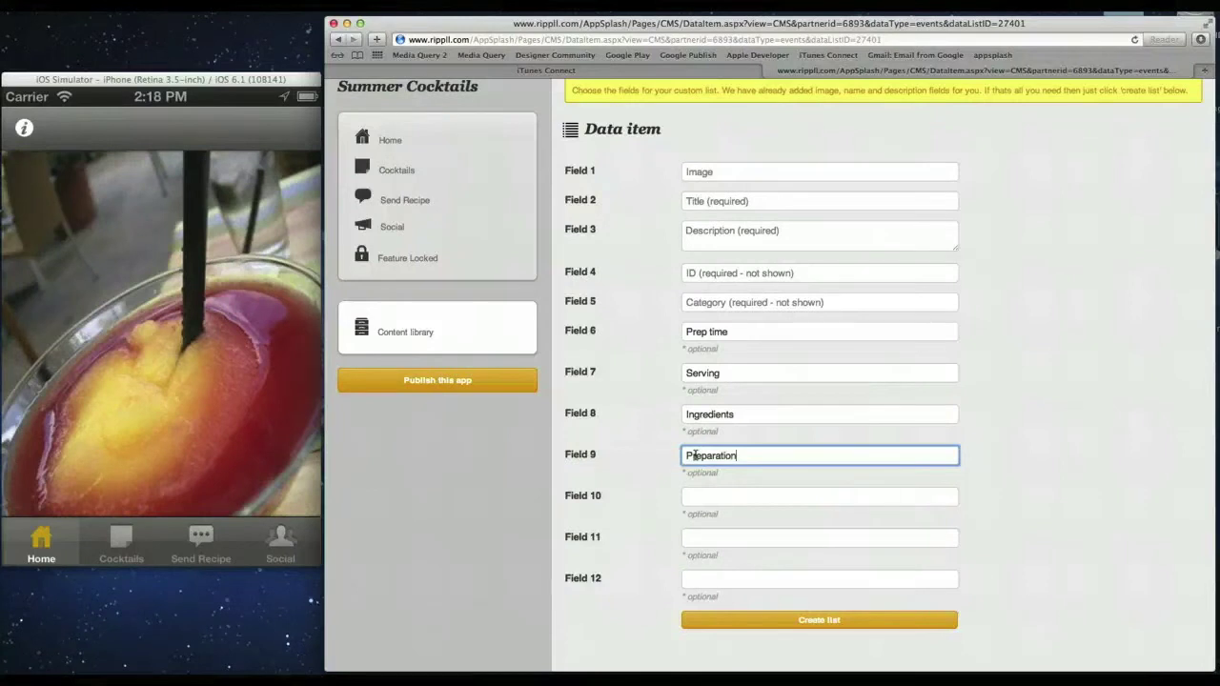
click(831, 616)
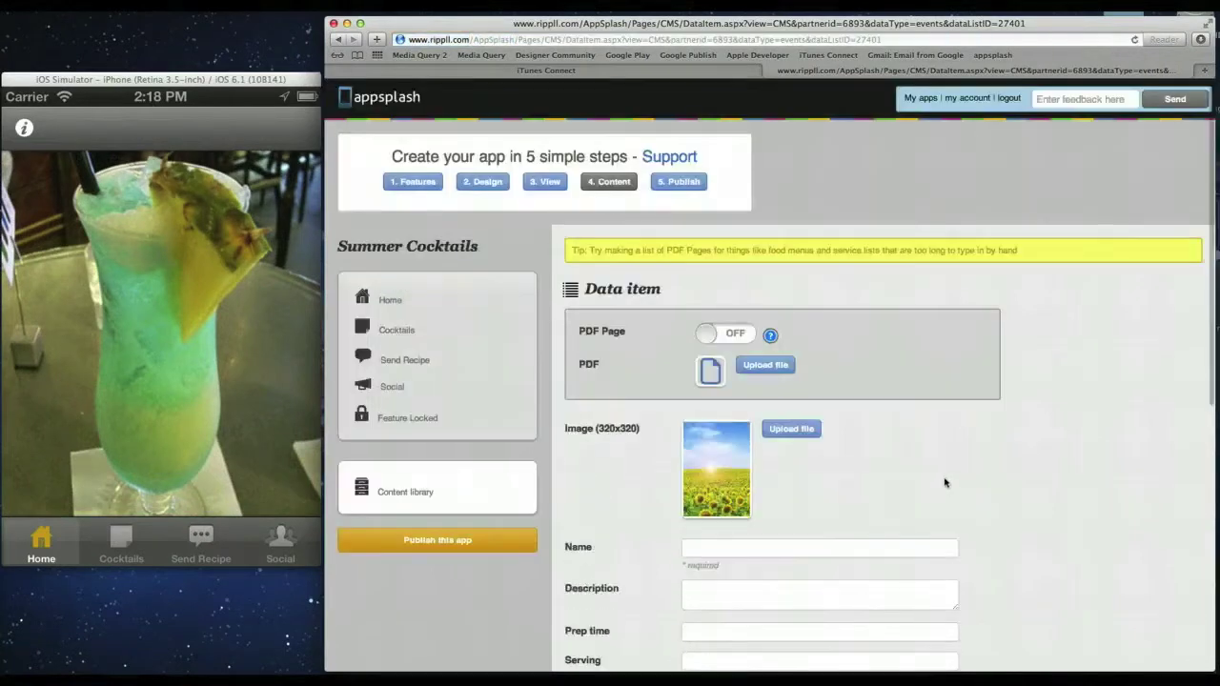
Upload Peach Bellini.jpg from the Cocktails folder as the new recipe item's image
scroll(941, 470, down, 5)
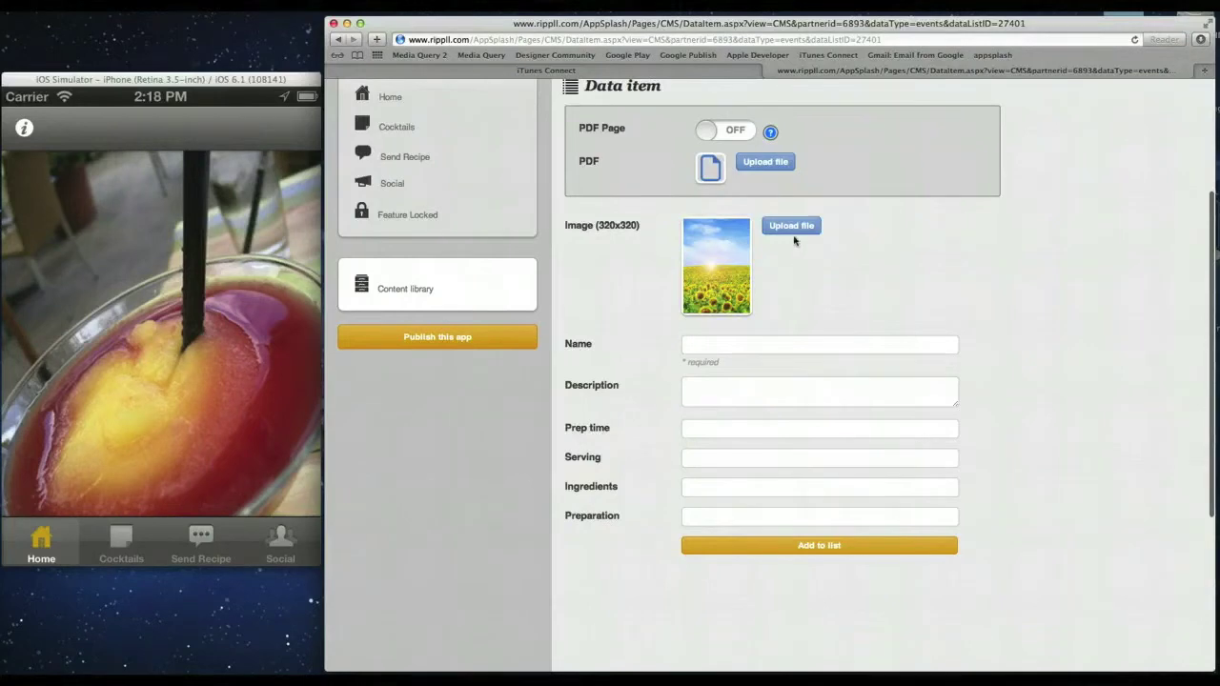
click(791, 228)
click(693, 428)
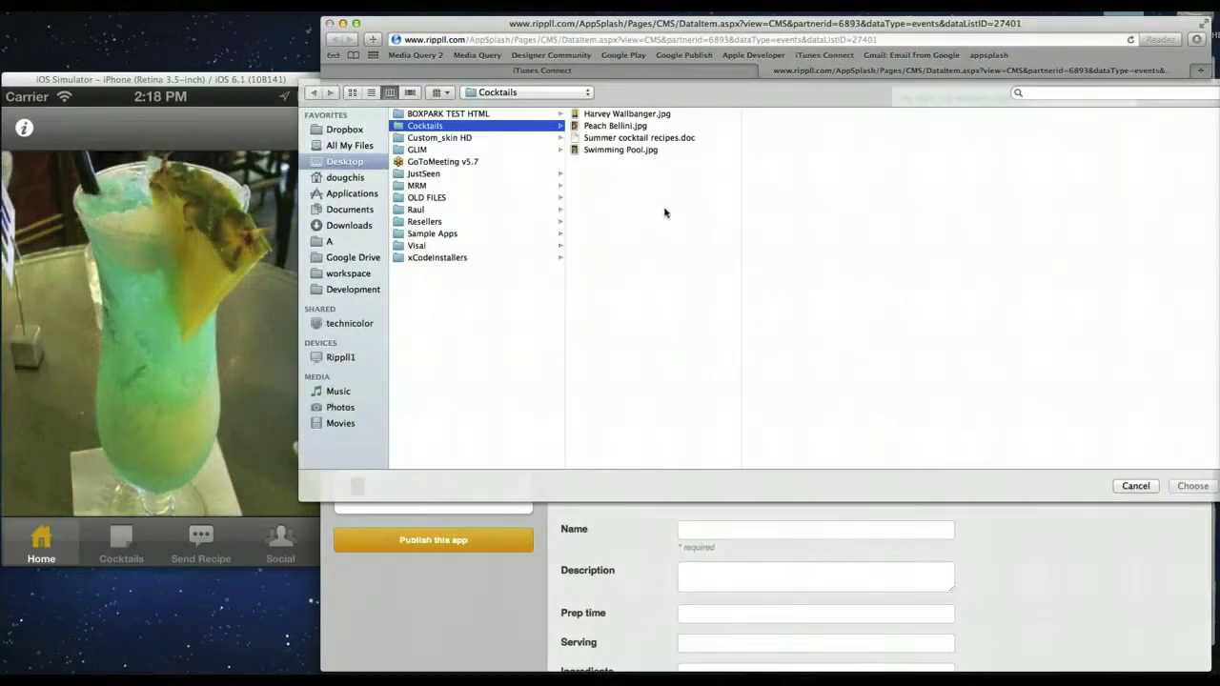
click(601, 127)
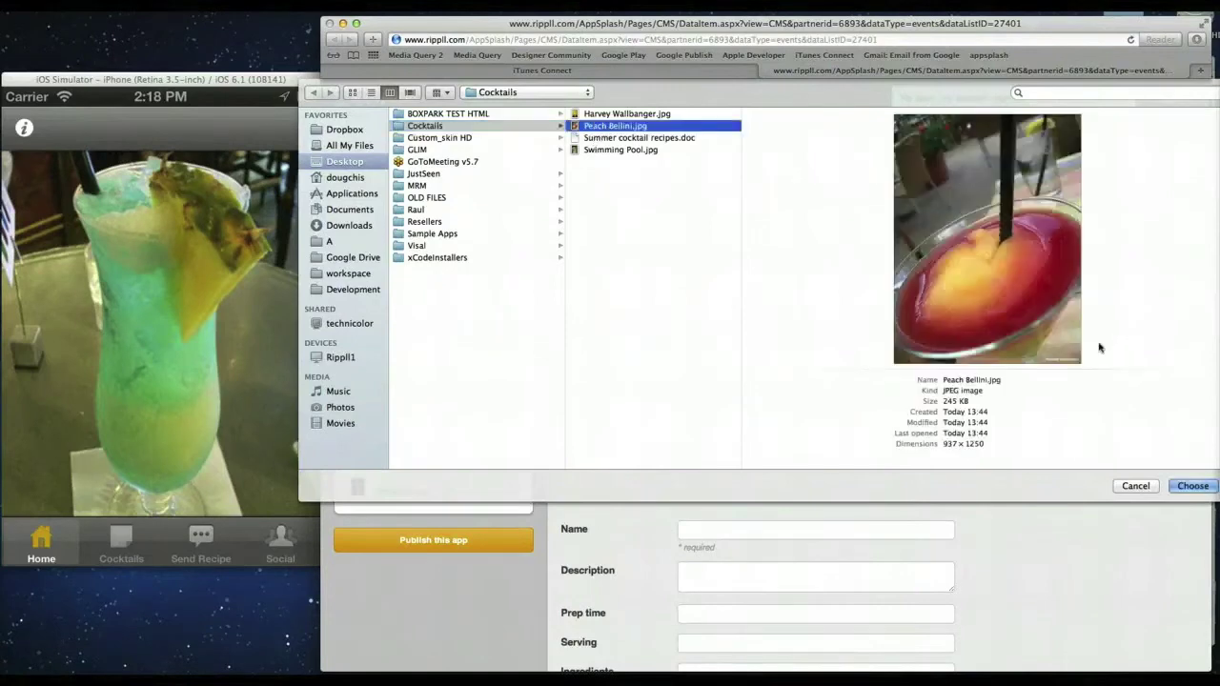
click(1190, 486)
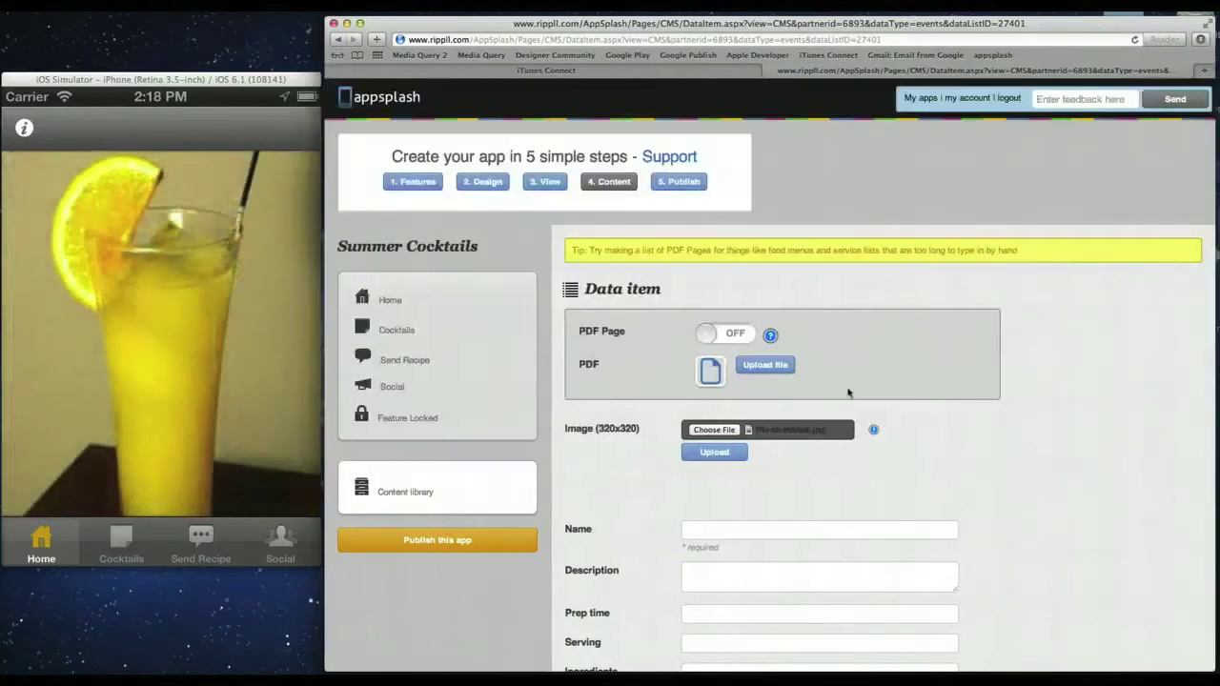
click(728, 454)
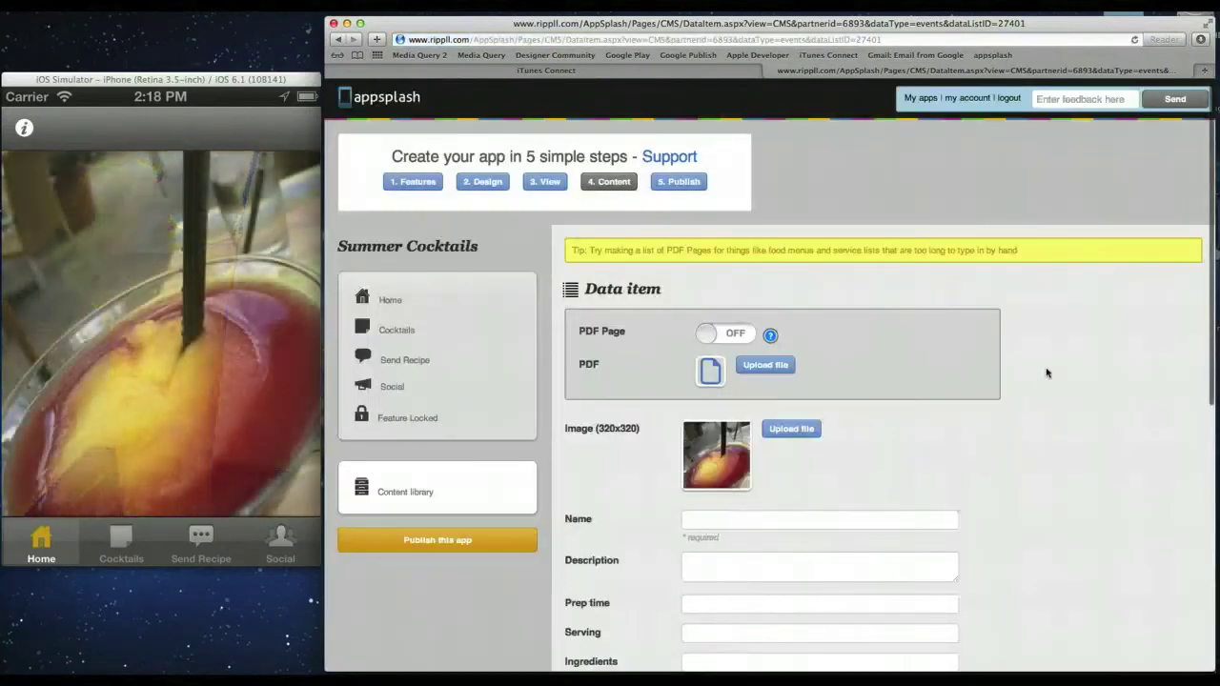
click(1208, 378)
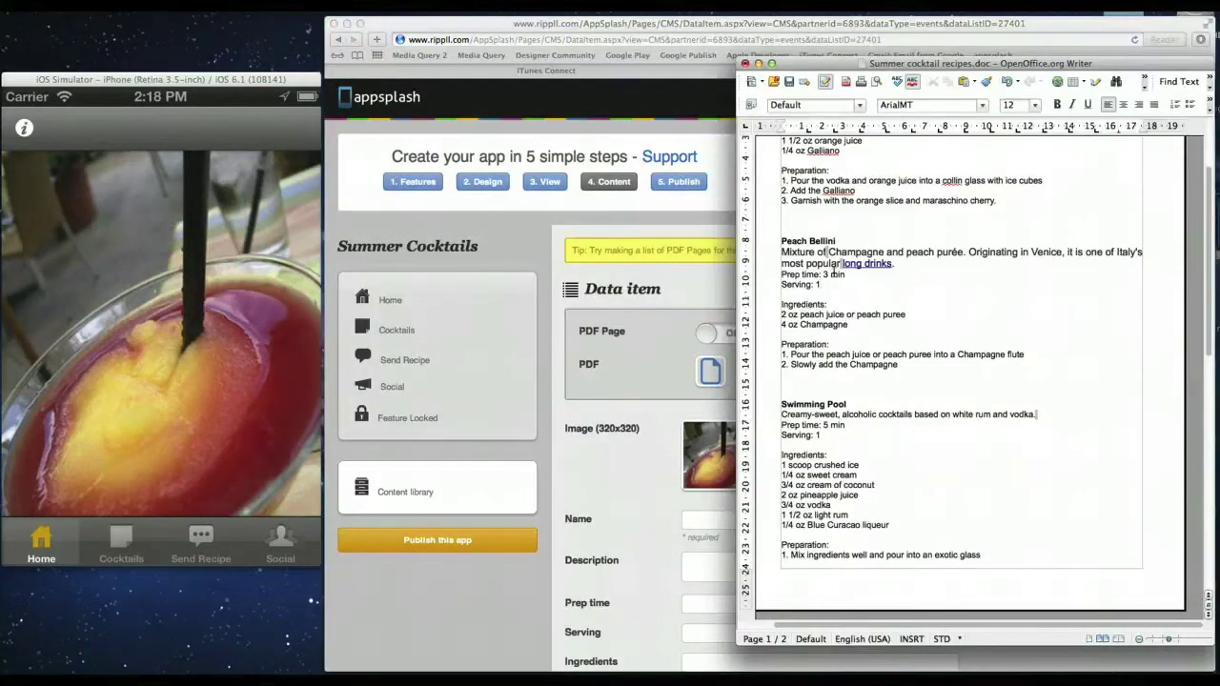
Copy the 'Peach Bellini' heading from the document into the form's Name field
drag(836, 241, 781, 241)
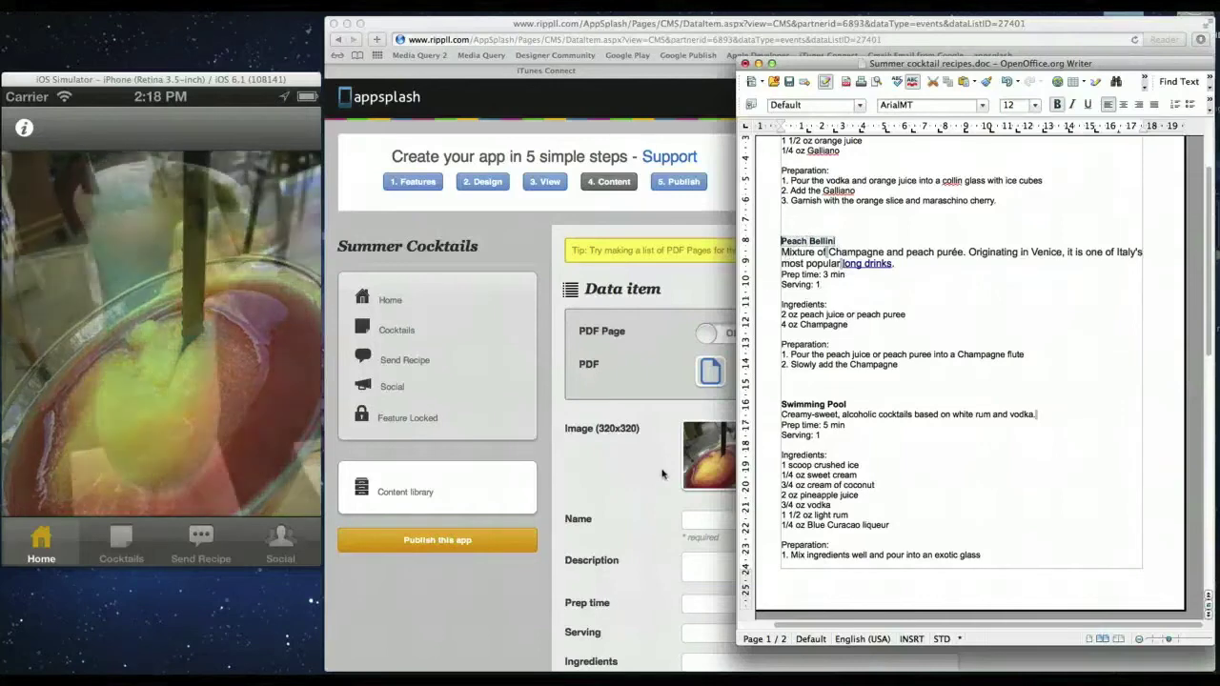
key(super+c)
click(662, 474)
click(753, 515)
key(super+v)
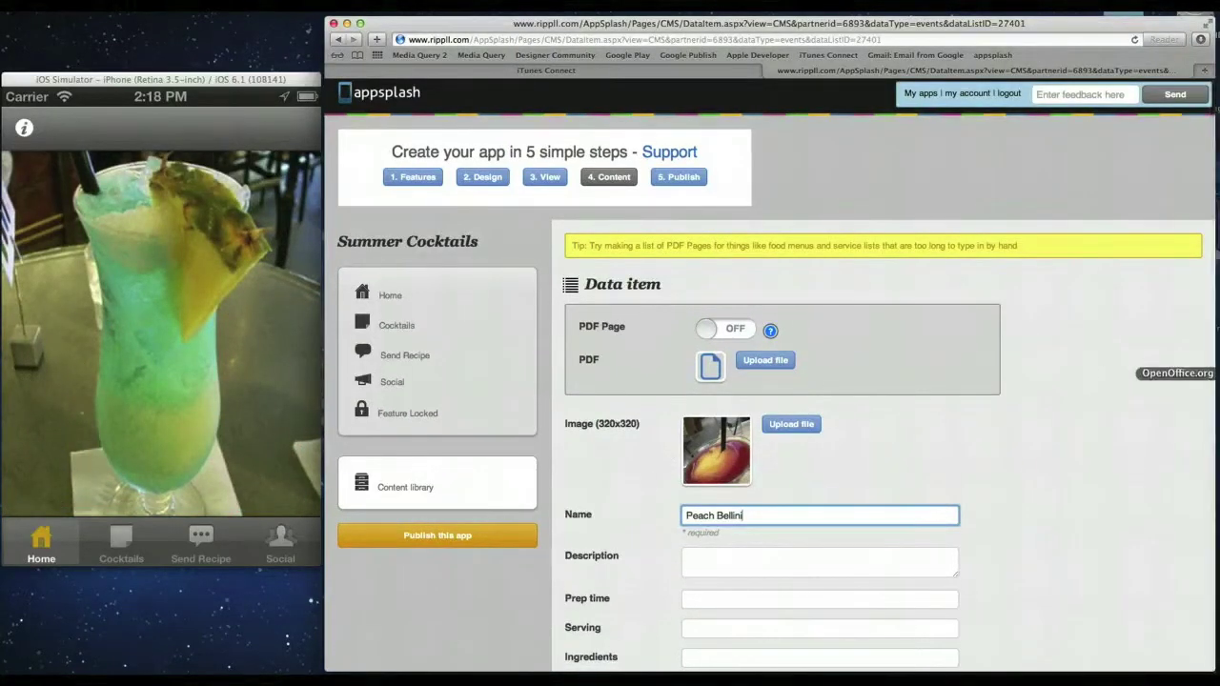
Paste the Peach Bellini description paragraph into the Description field
click(1208, 377)
drag(780, 252, 770, 275)
key(super+c)
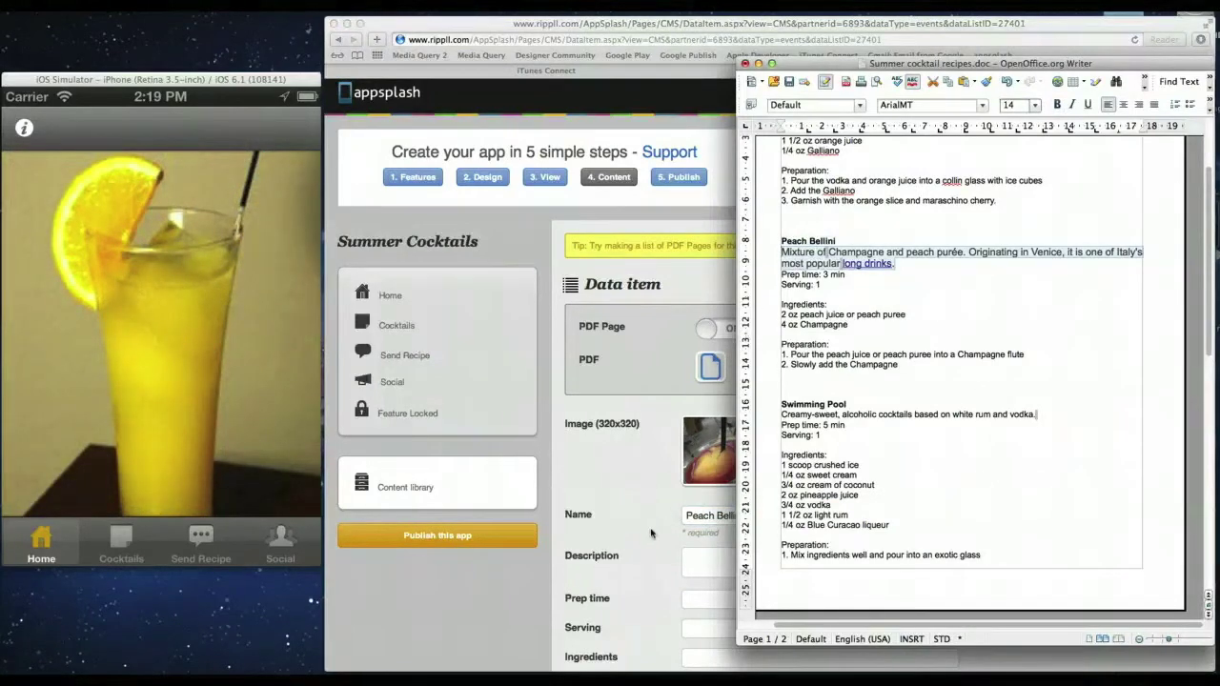
click(653, 534)
click(797, 568)
key(super+v)
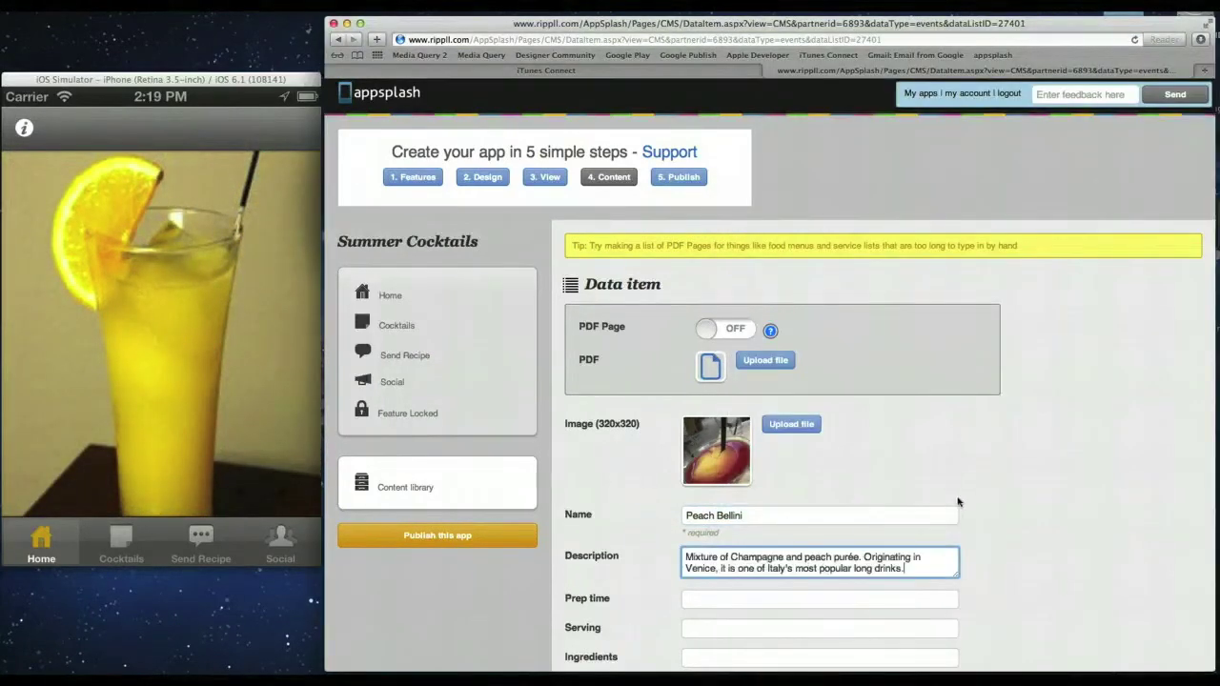
scroll(967, 479, down, 3)
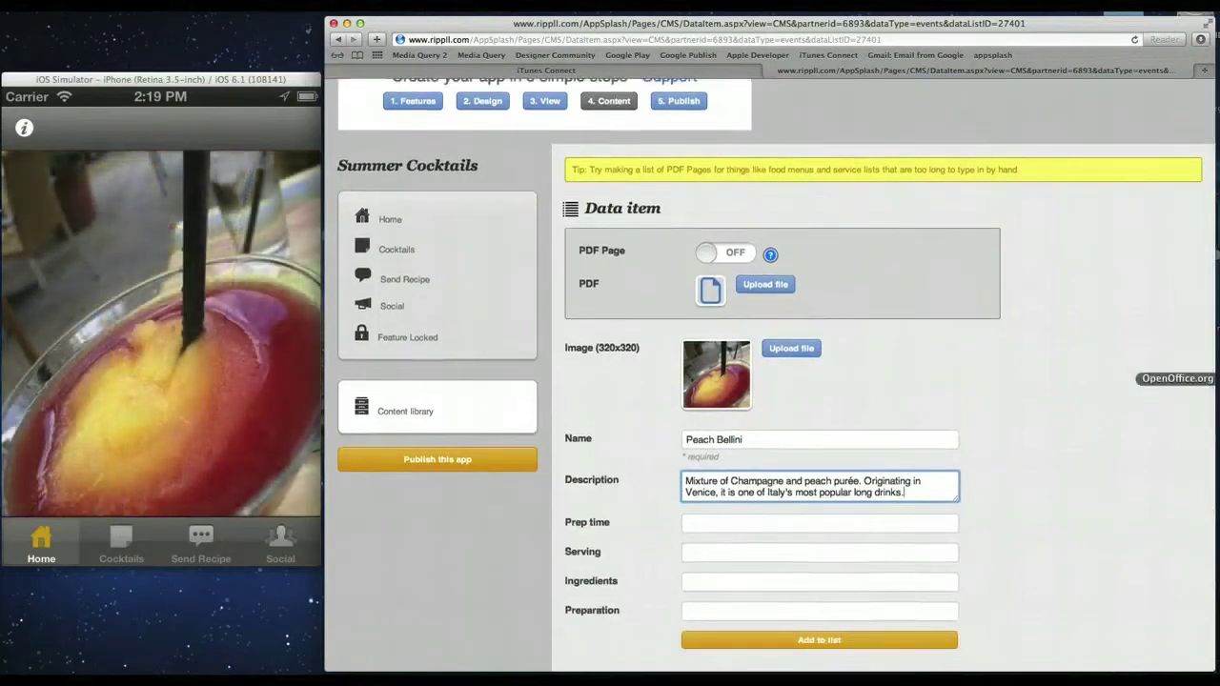
Fill in a prep time of 3 min and a serving count of 1
click(1213, 379)
click(828, 275)
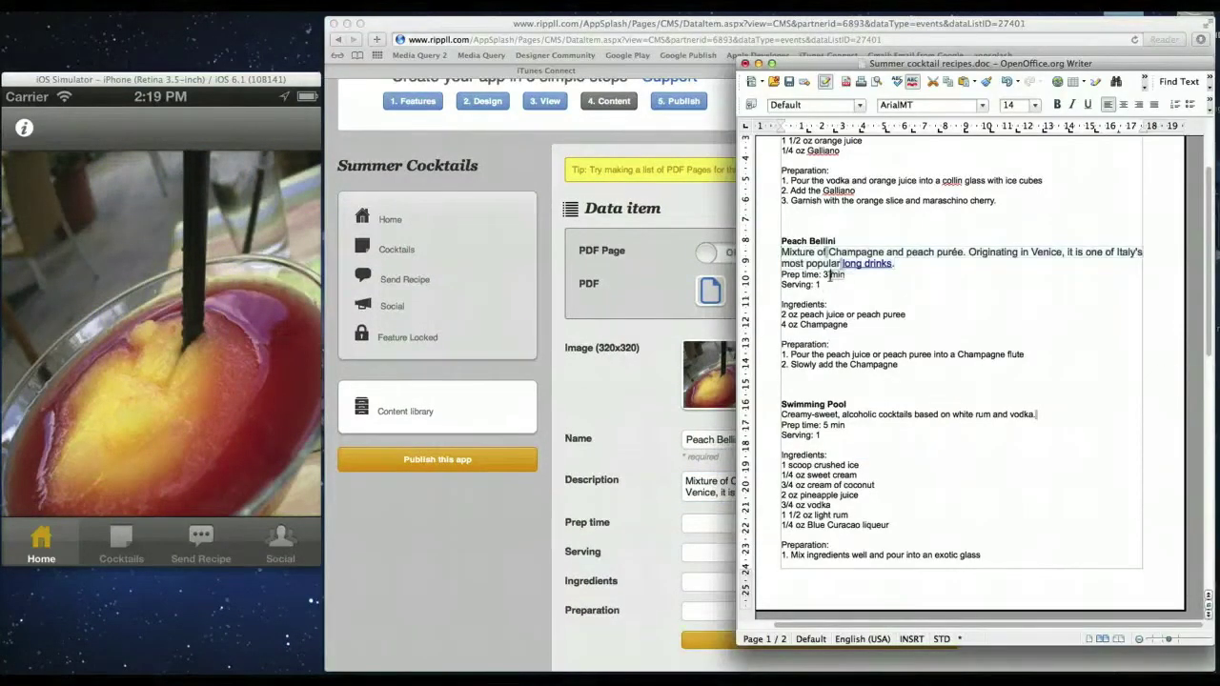
key(super+Tab)
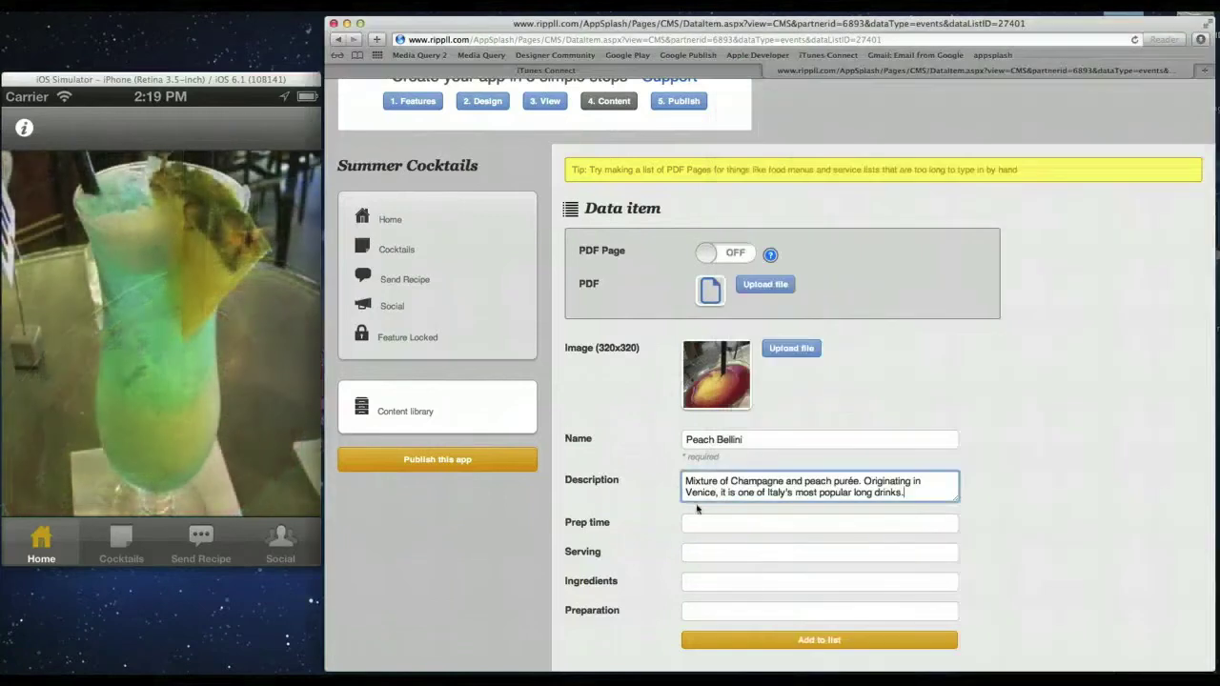
click(716, 521)
key(super+v)
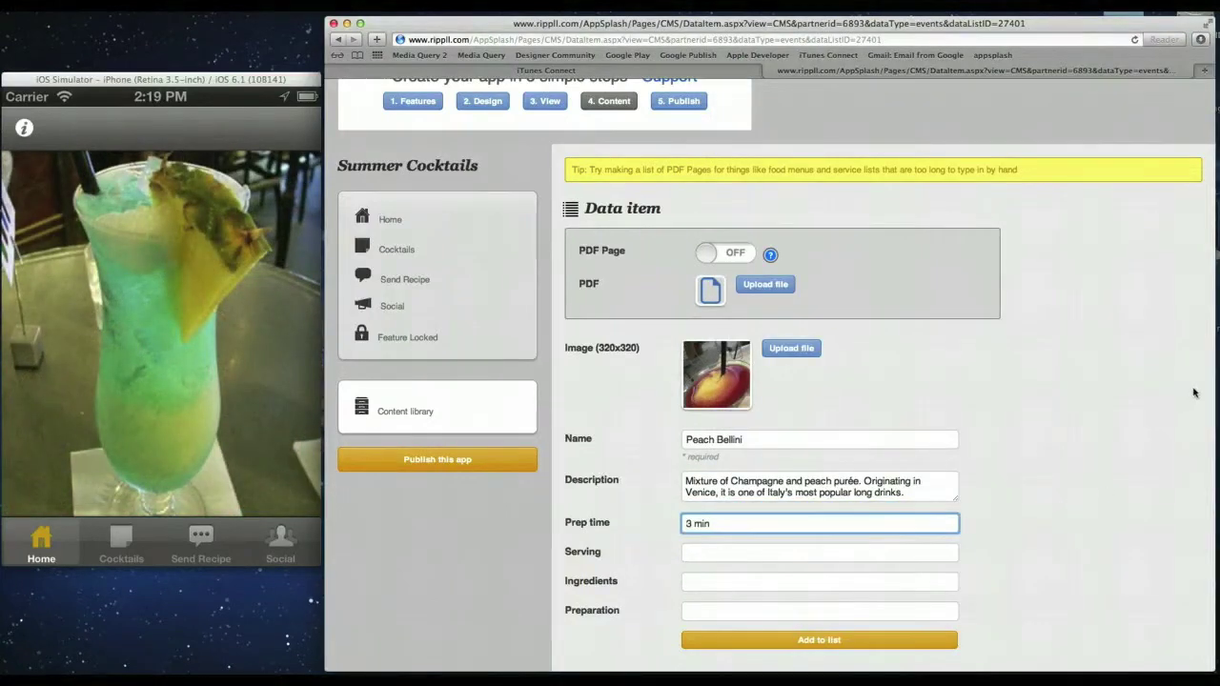
click(1210, 377)
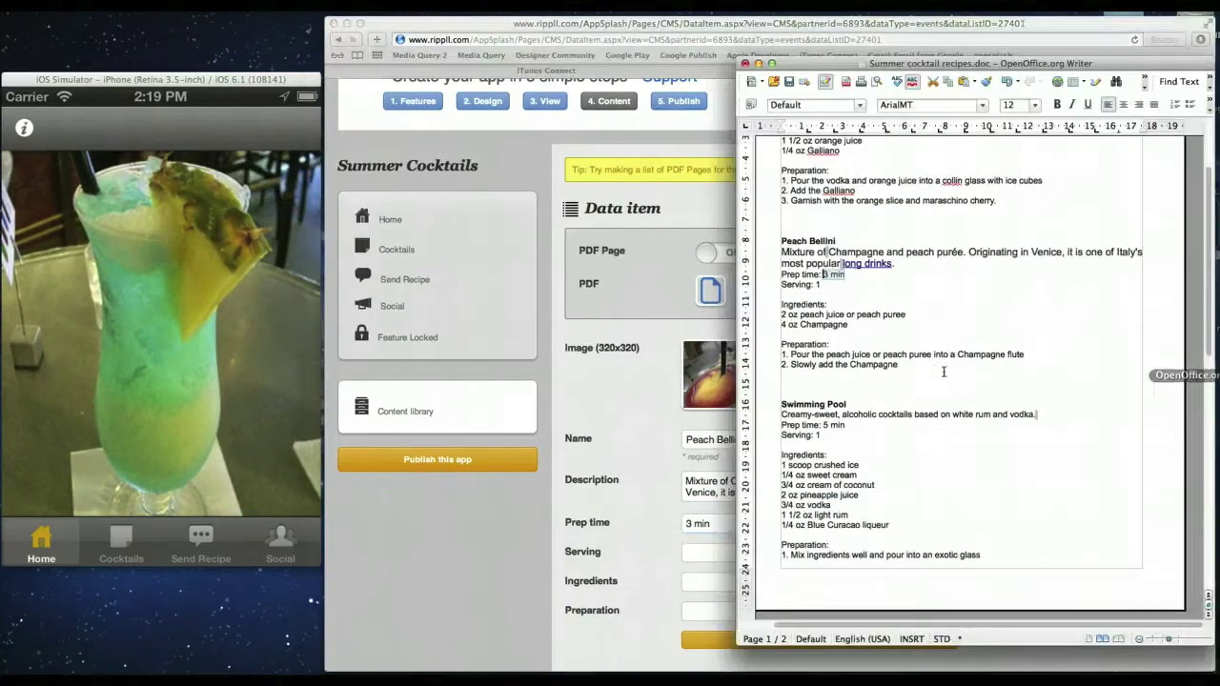
click(702, 550)
key(super+v)
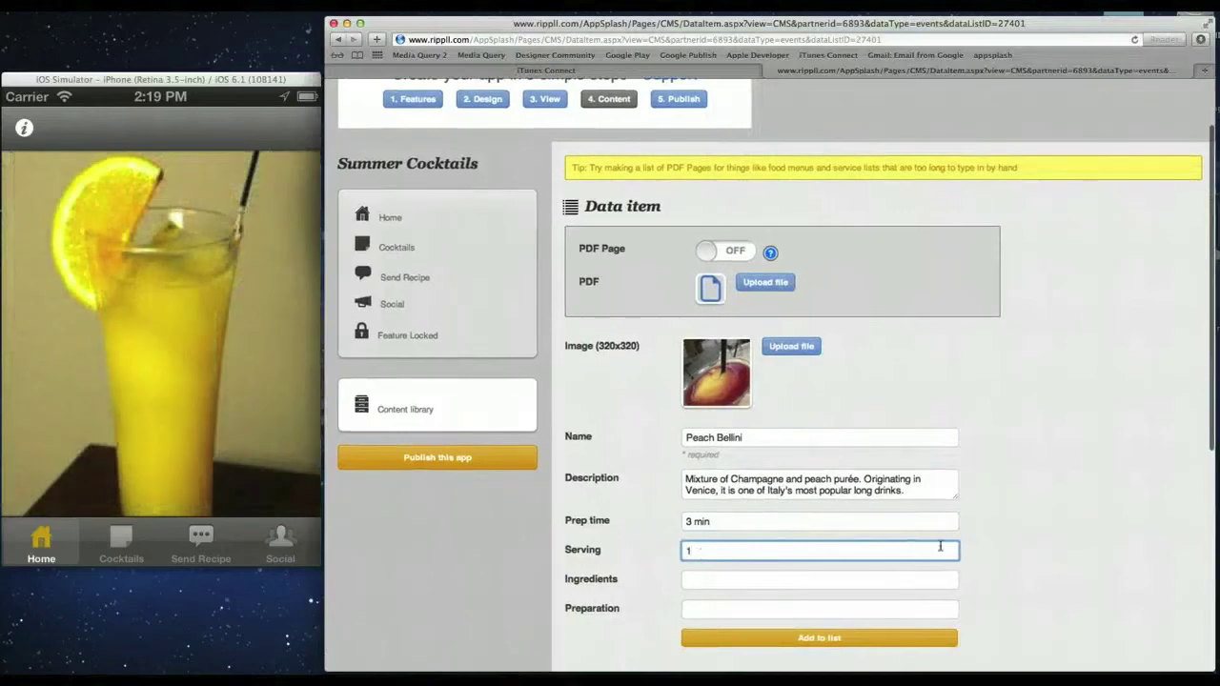
Copy the Peach Bellini ingredient lines into the Ingredients field
click(1212, 371)
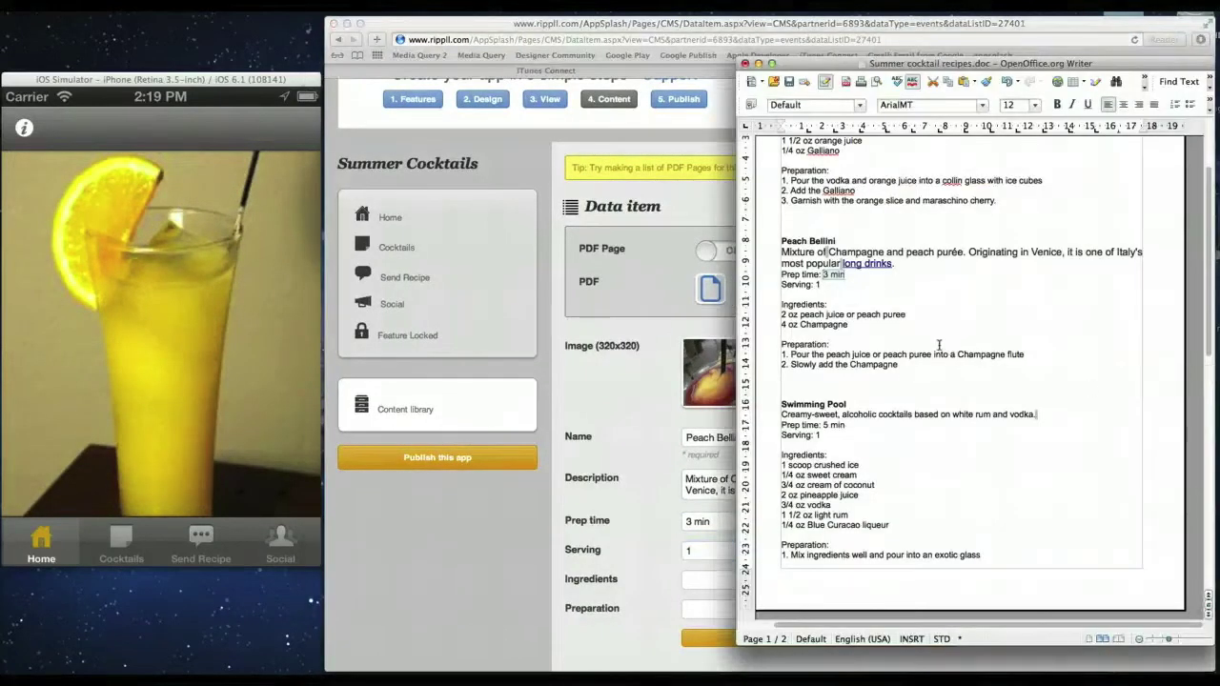
drag(857, 329, 782, 314)
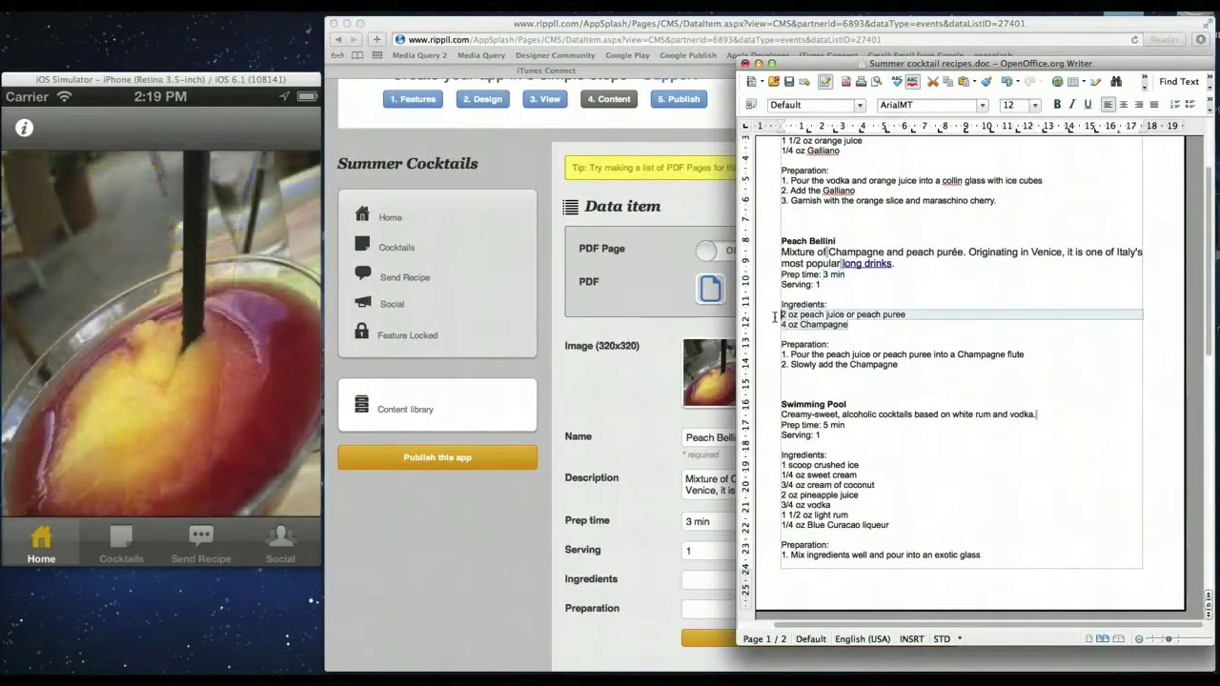
key(super+c)
click(693, 572)
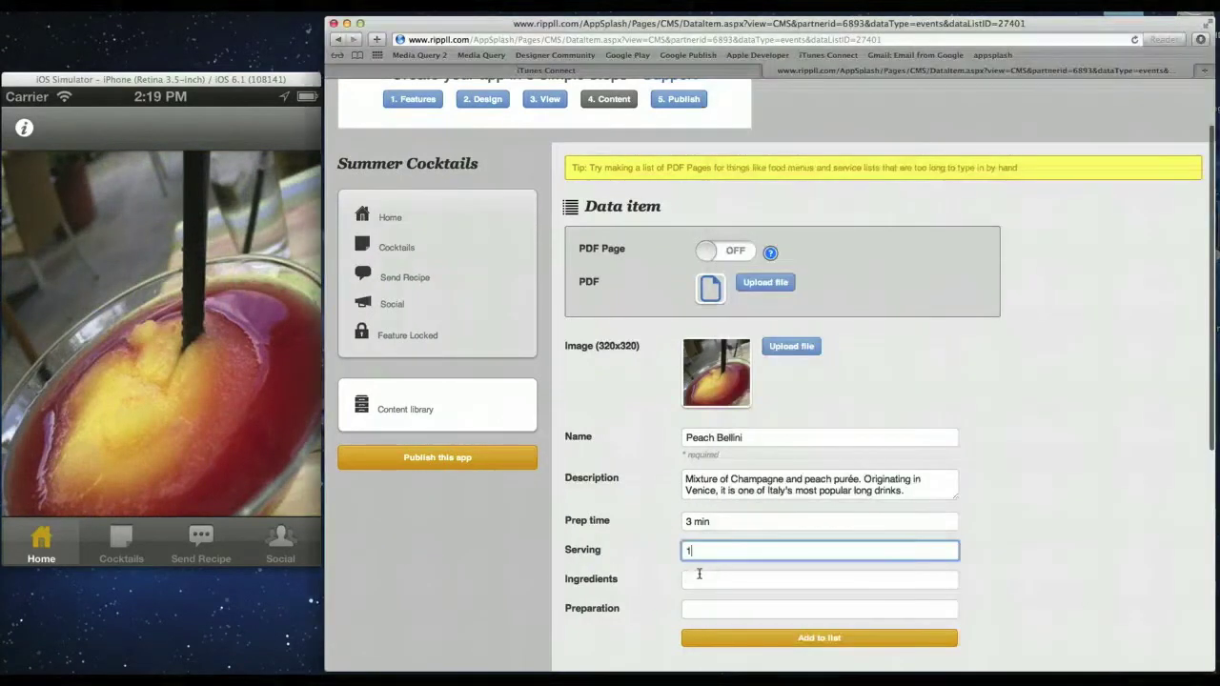
key(super+v)
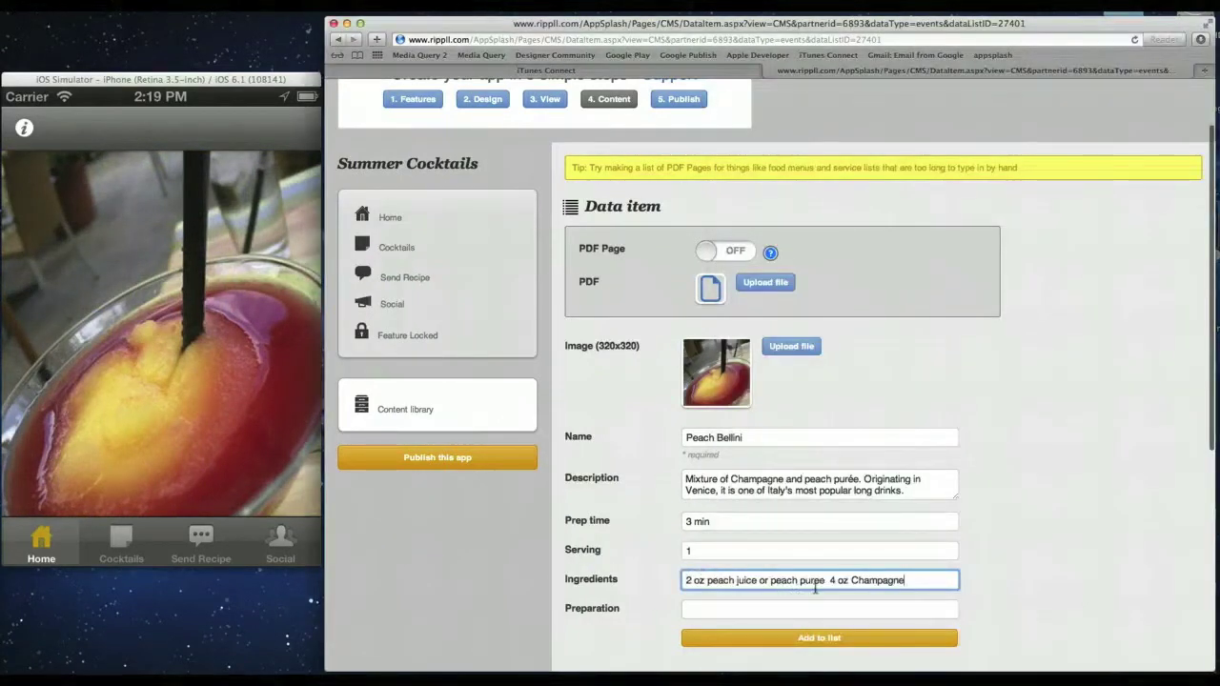
Paste the preparation steps into the Preparation field and add Peach Bellini to the list
click(1207, 383)
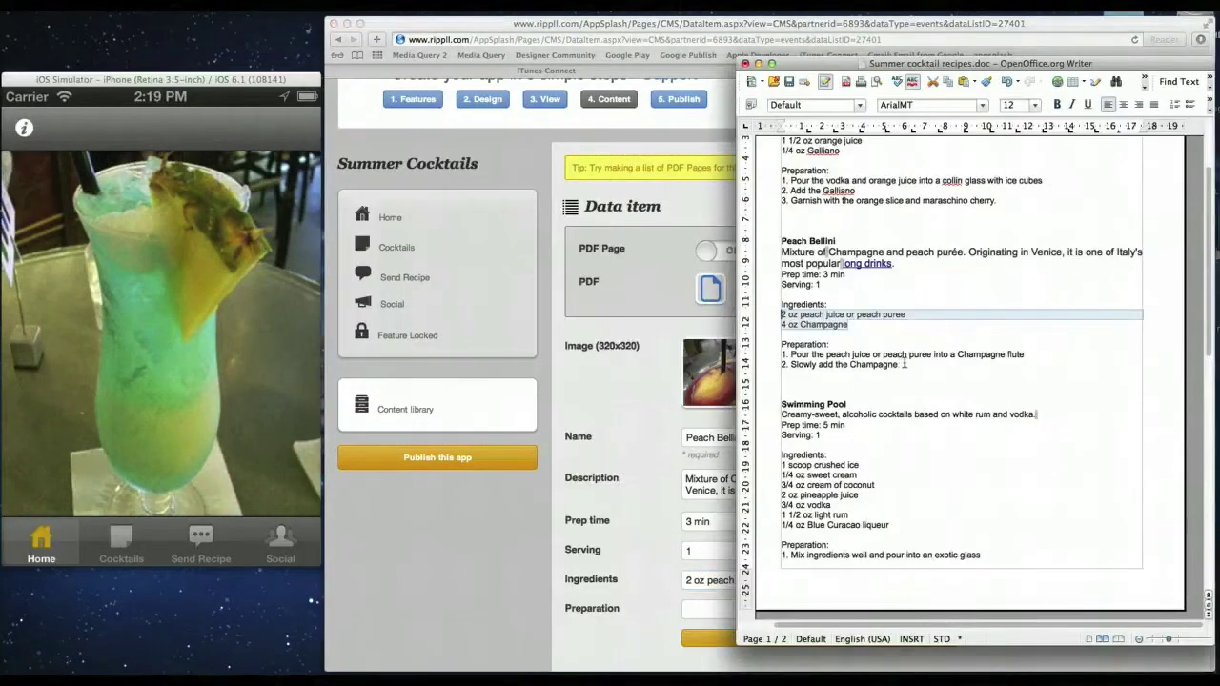
click(753, 354)
key(super+c)
click(717, 608)
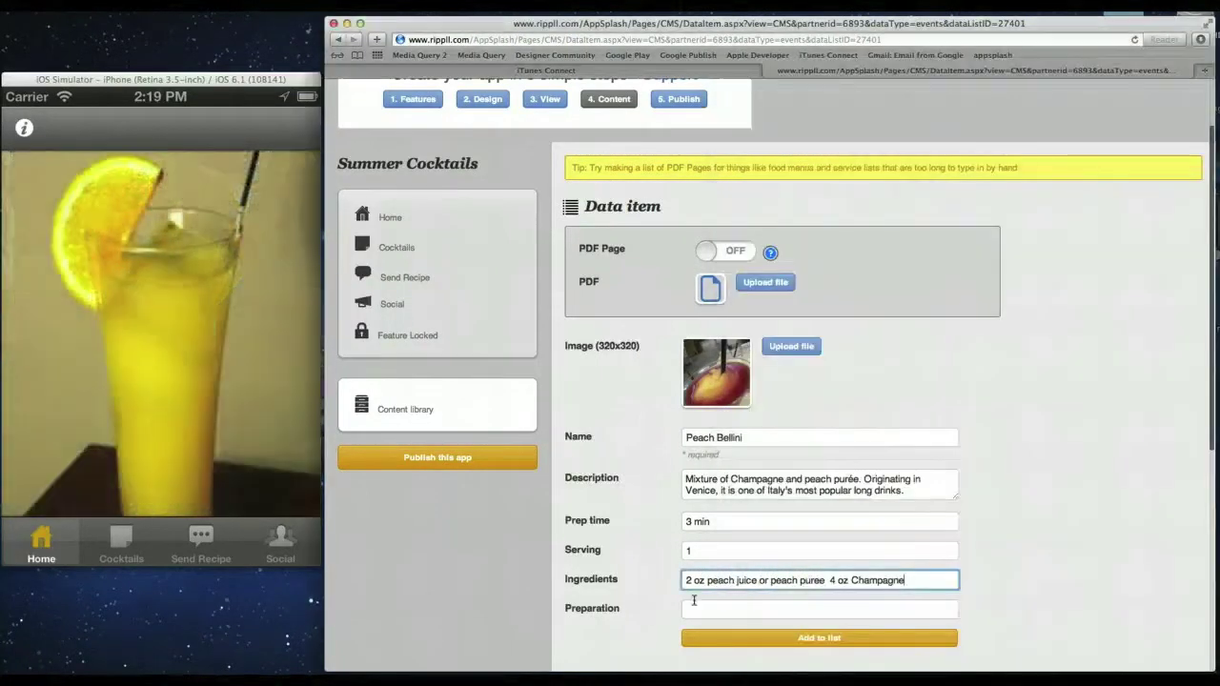
click(716, 608)
key(super+v)
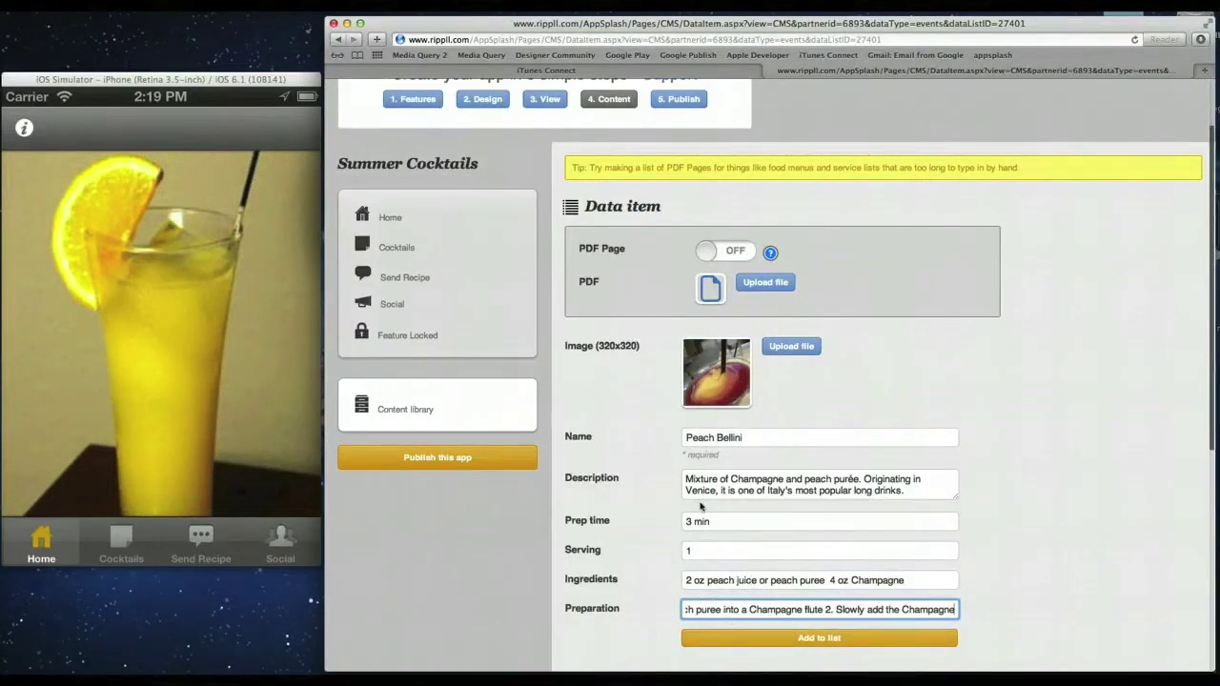
scroll(700, 515, down, 2)
click(688, 537)
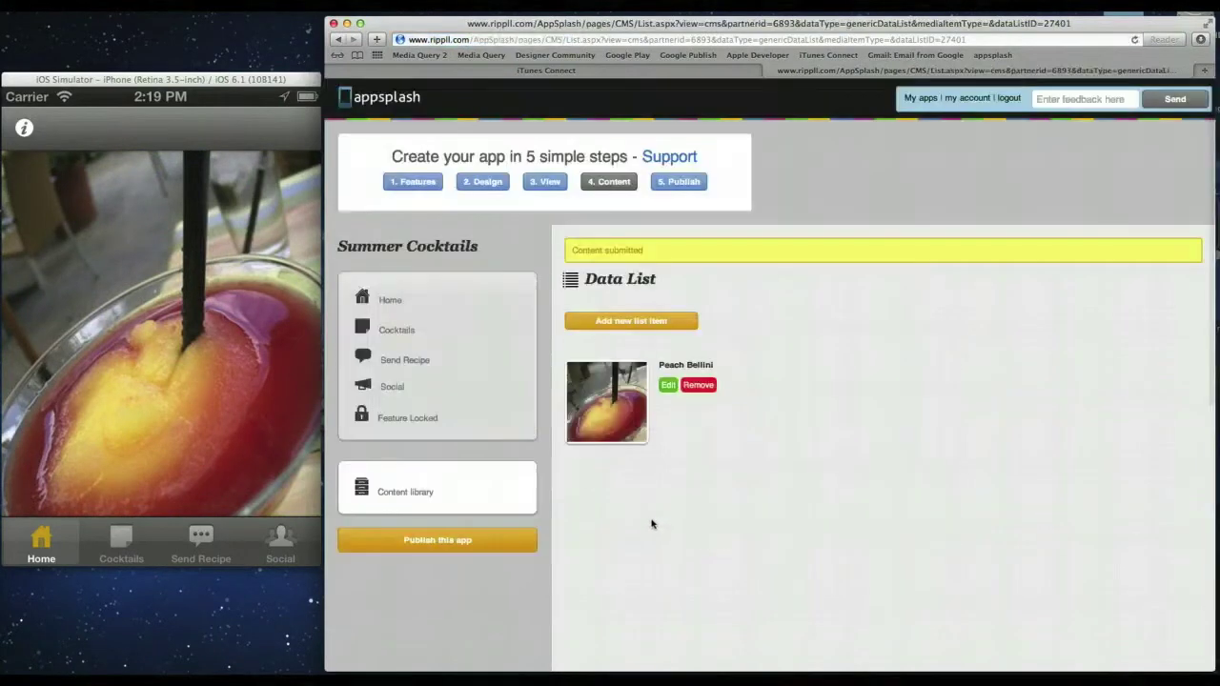
click(201, 84)
Relaunch the AppSplash preview, open Peach Bellini under Cocktails, and scroll through its details
key(super+shift+h)
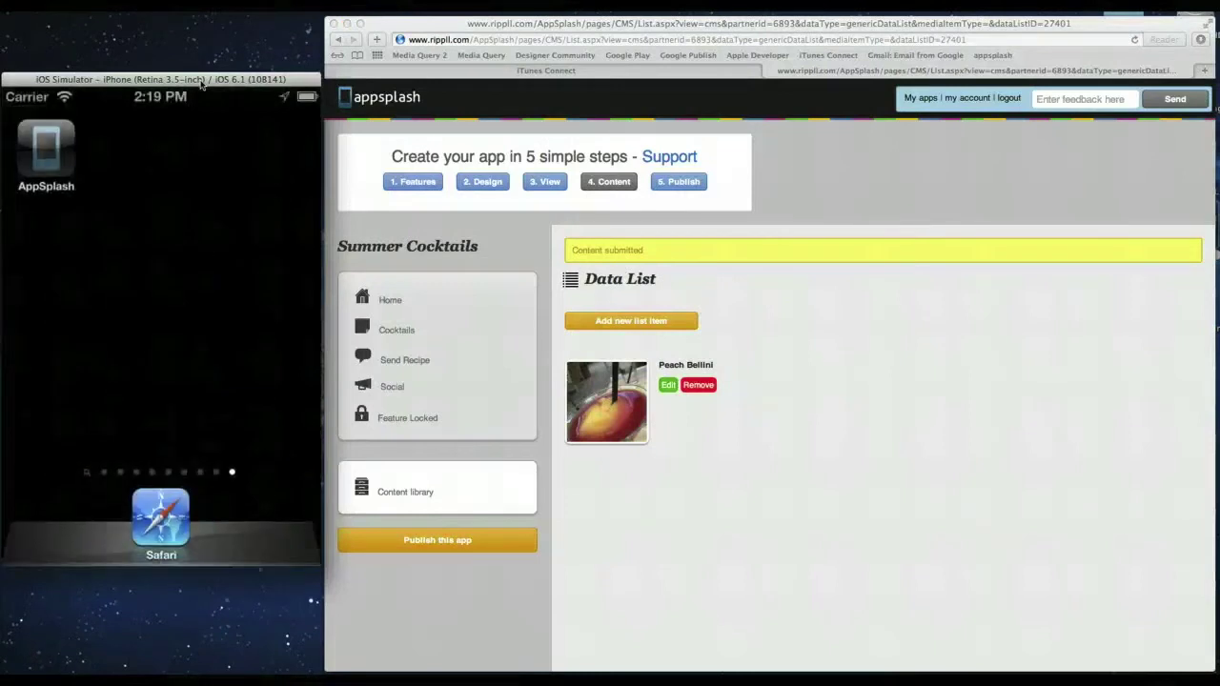
click(44, 141)
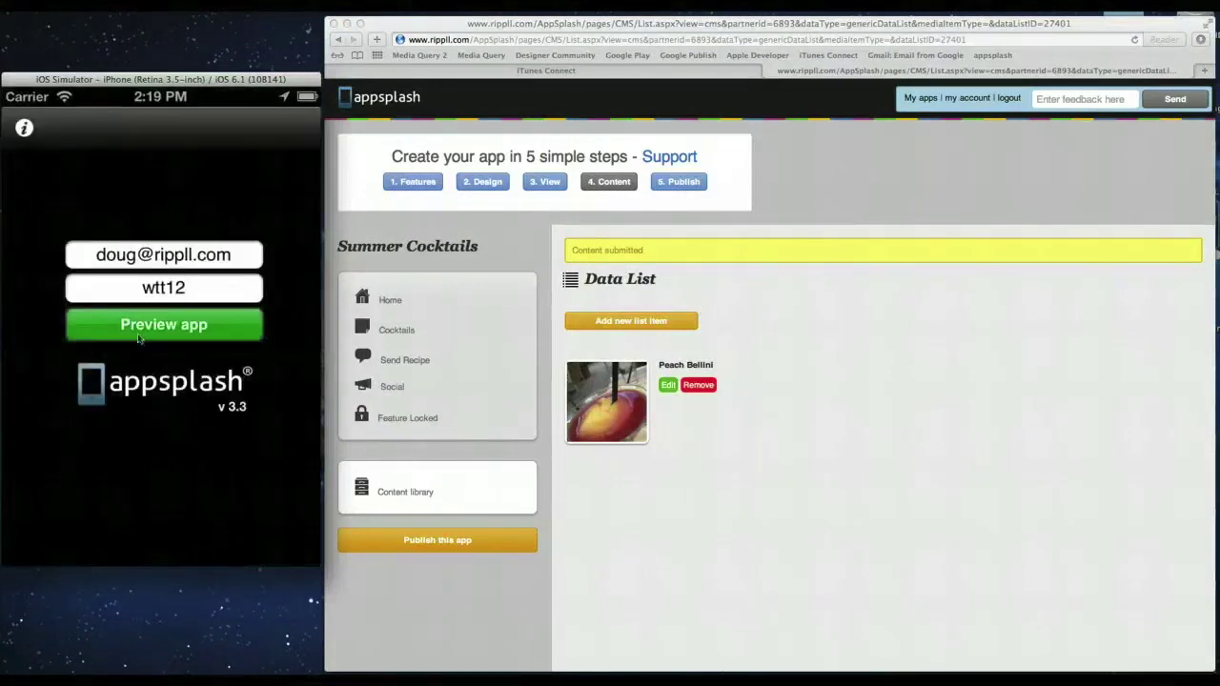
click(139, 335)
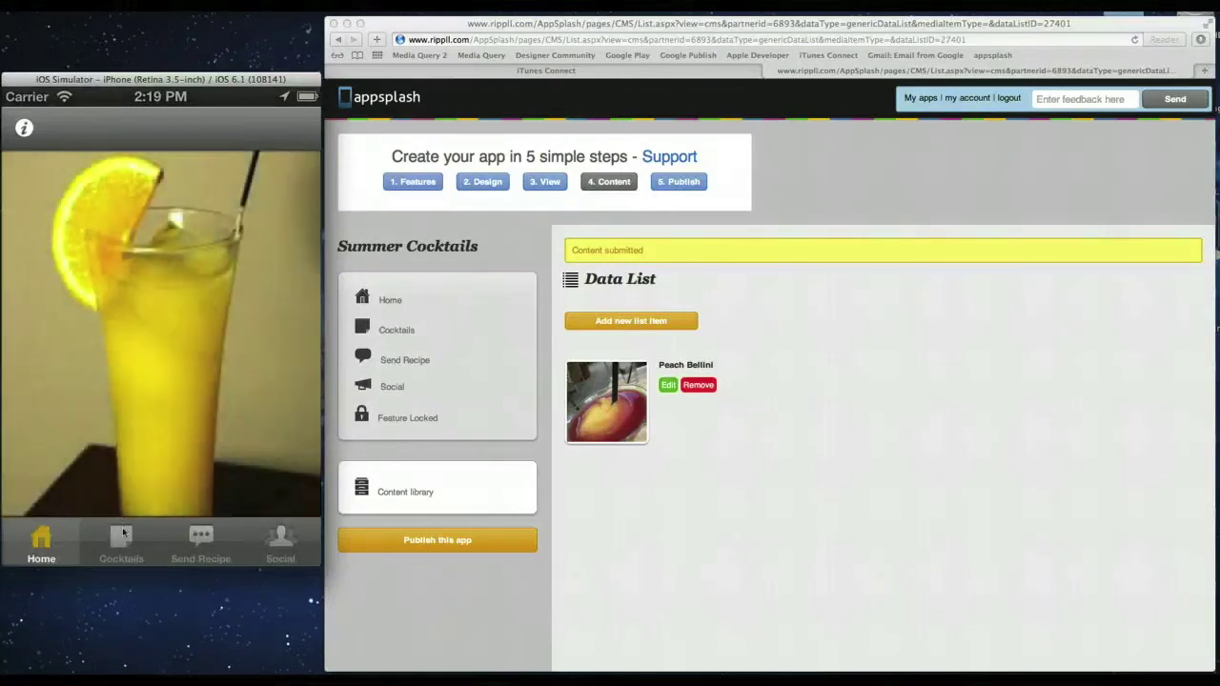
click(121, 536)
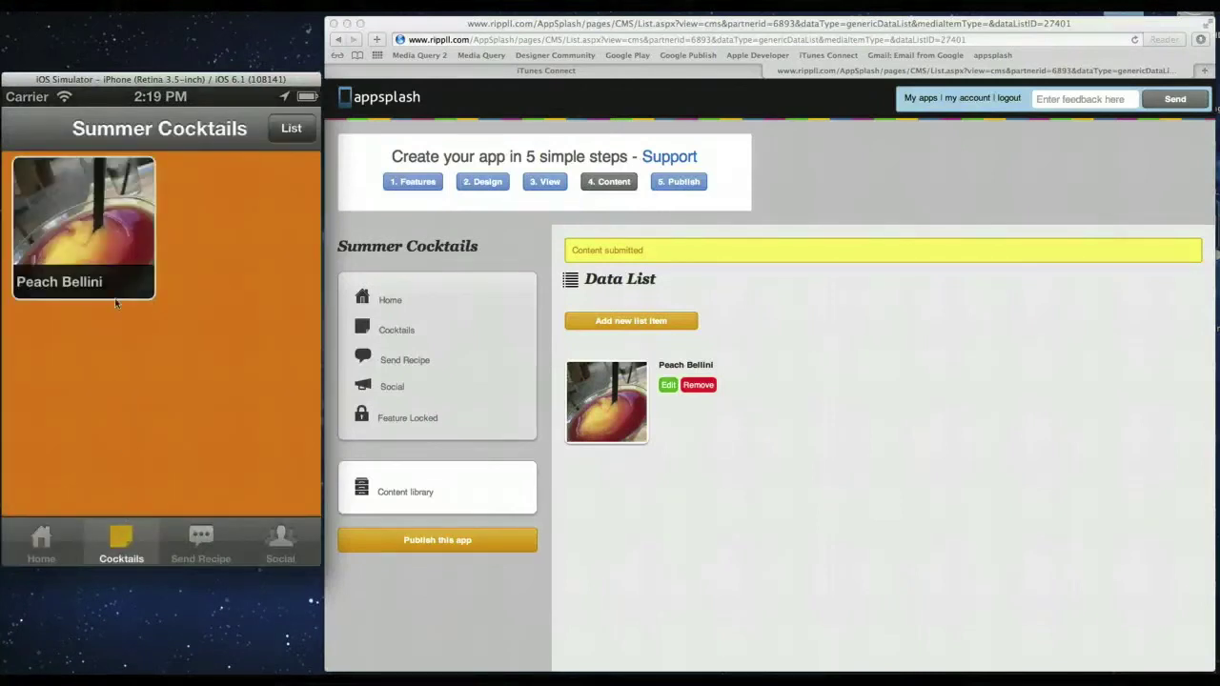
click(106, 215)
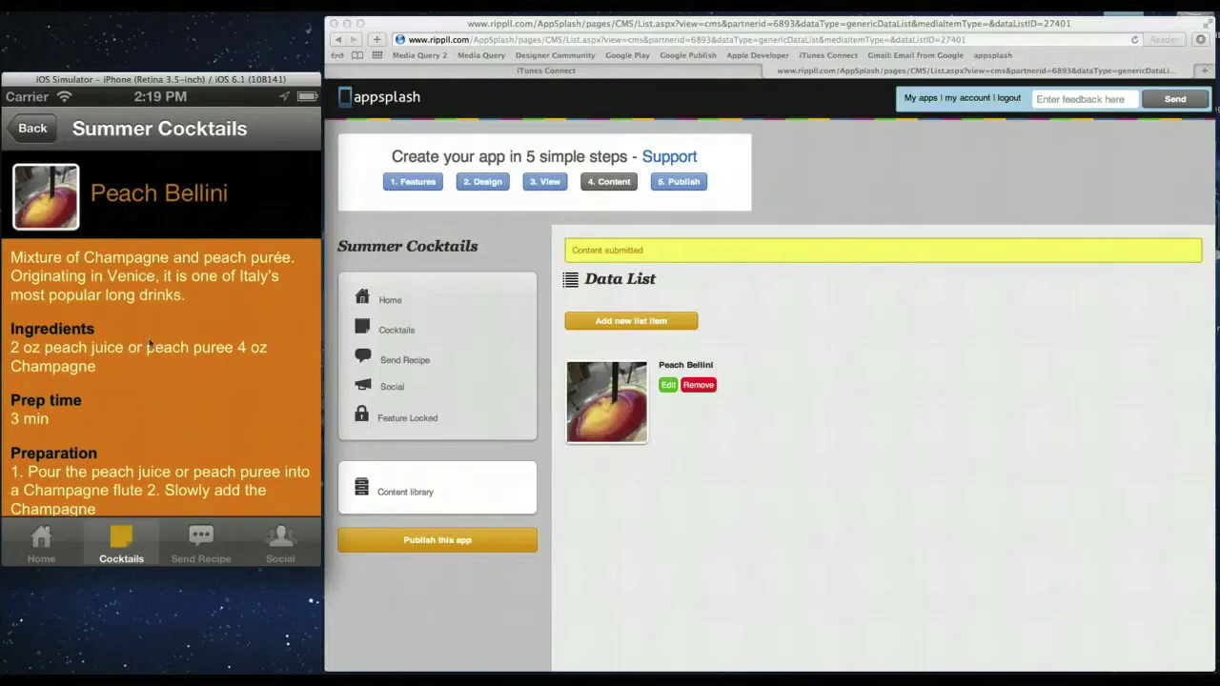
drag(158, 383, 158, 324)
drag(107, 387, 104, 376)
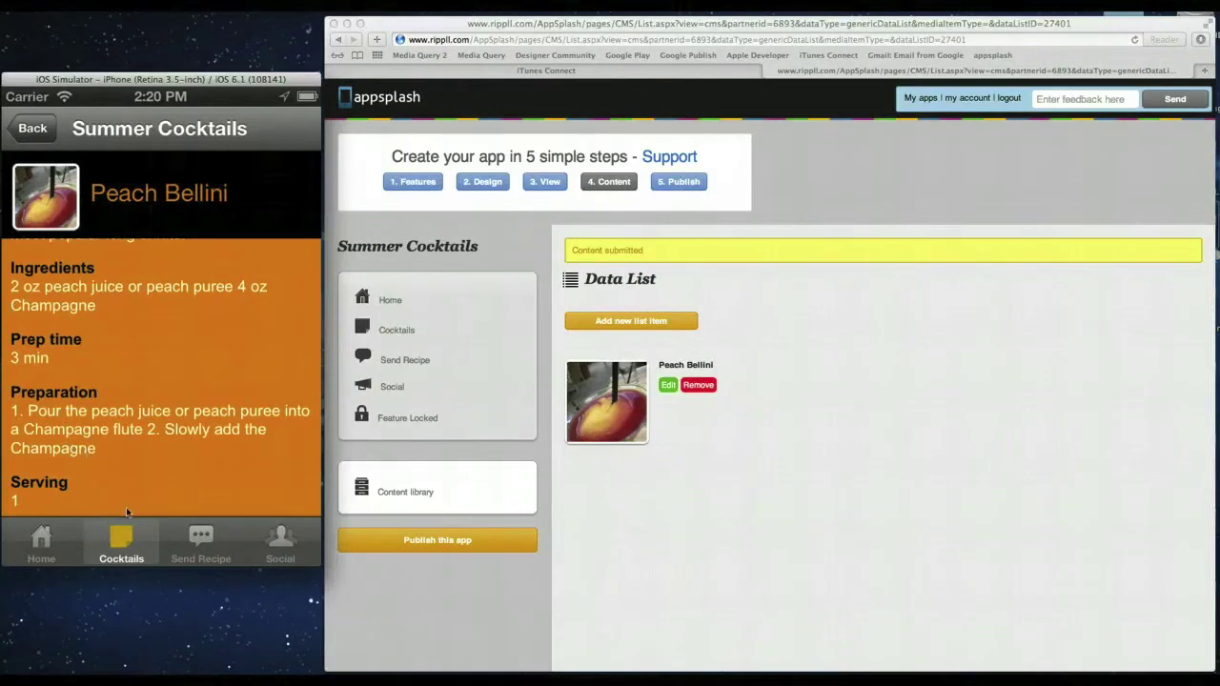
click(742, 502)
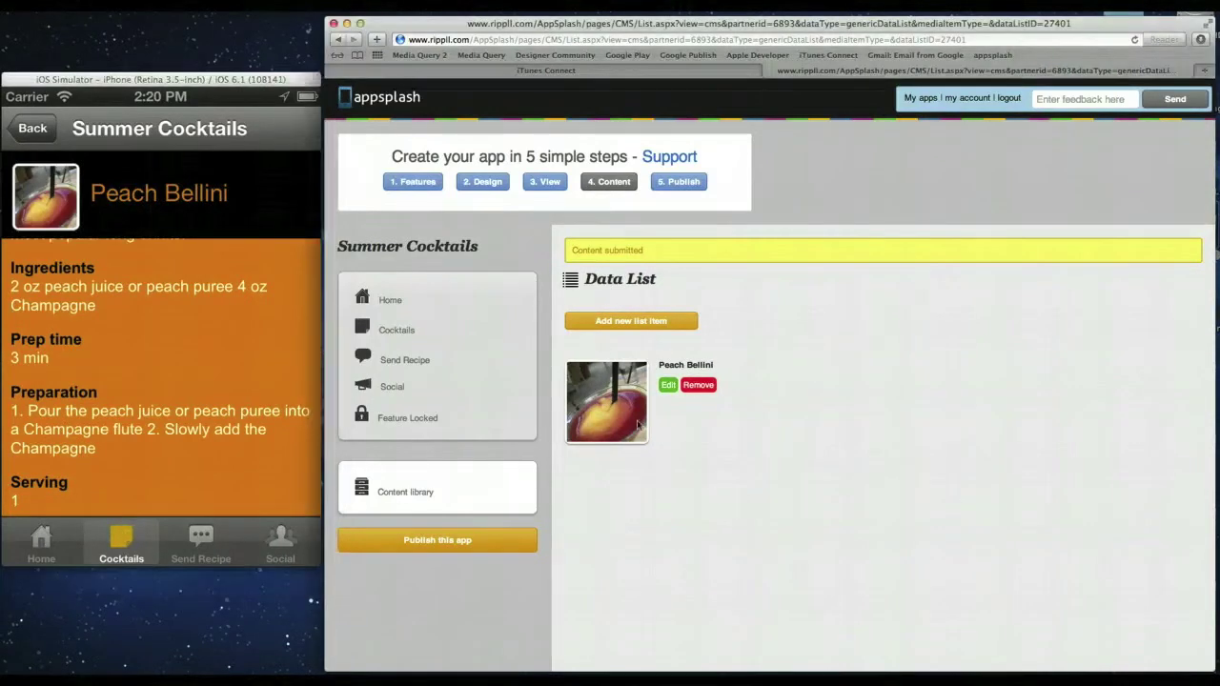
Add a new list item with the Swimming Pool.jpg photo uploaded and named 'Swimming Pool'
click(633, 321)
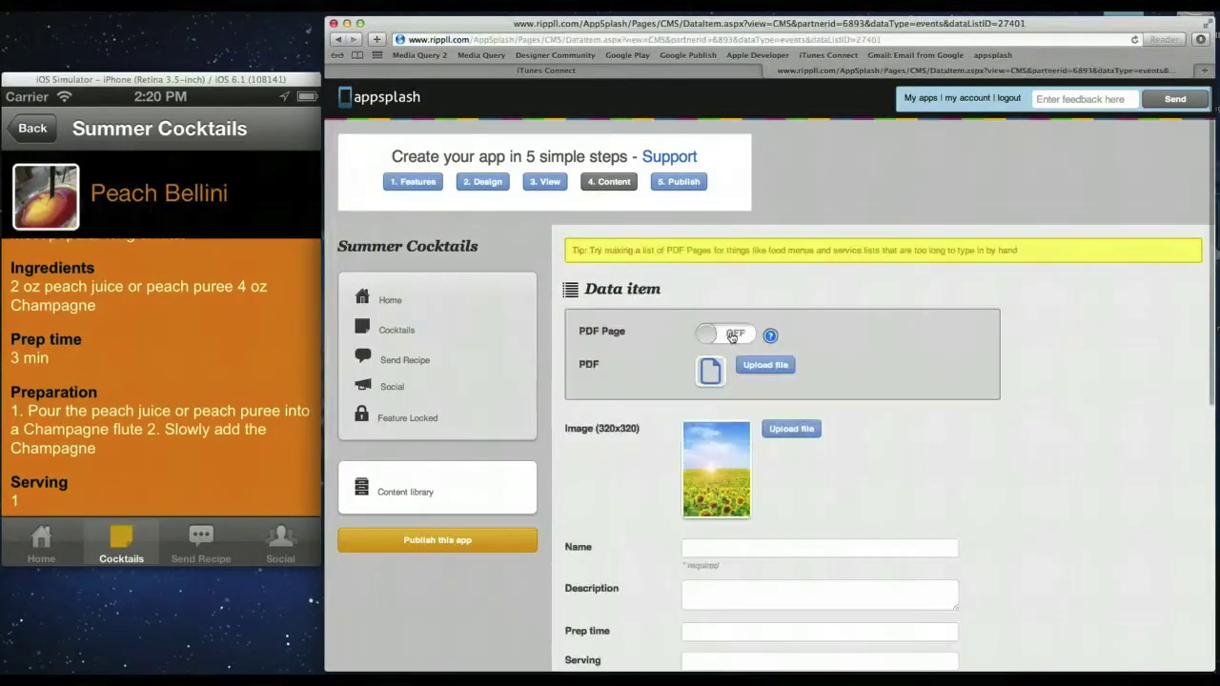
click(777, 429)
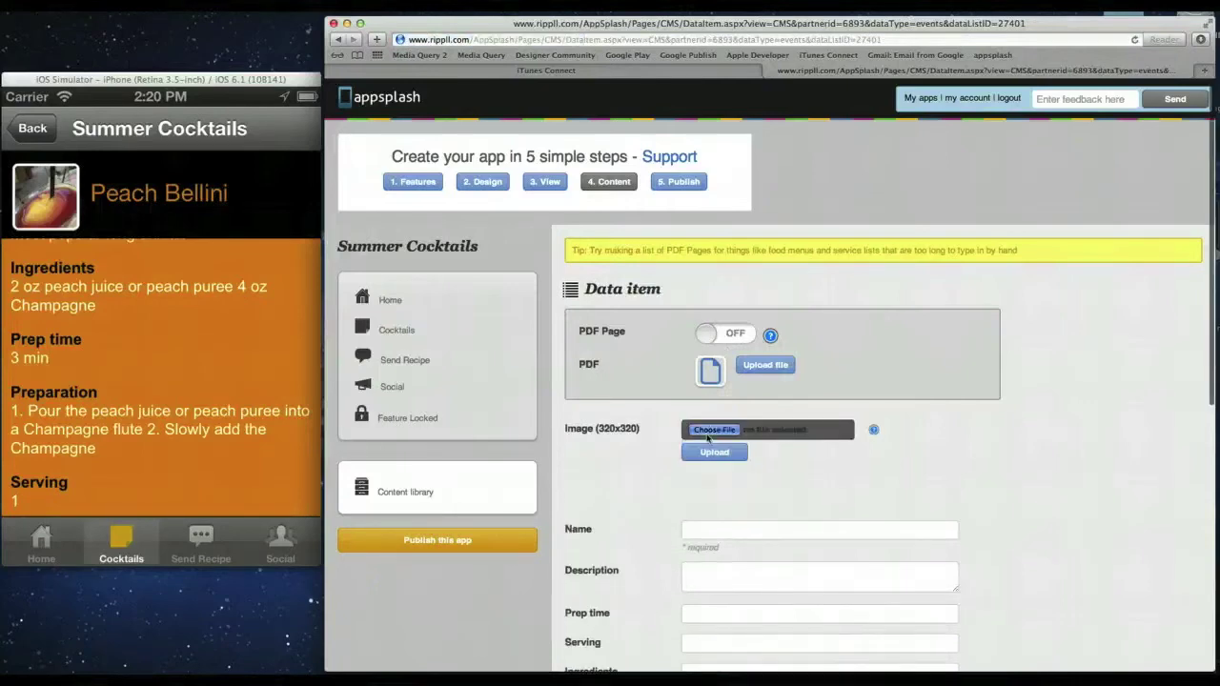
click(713, 430)
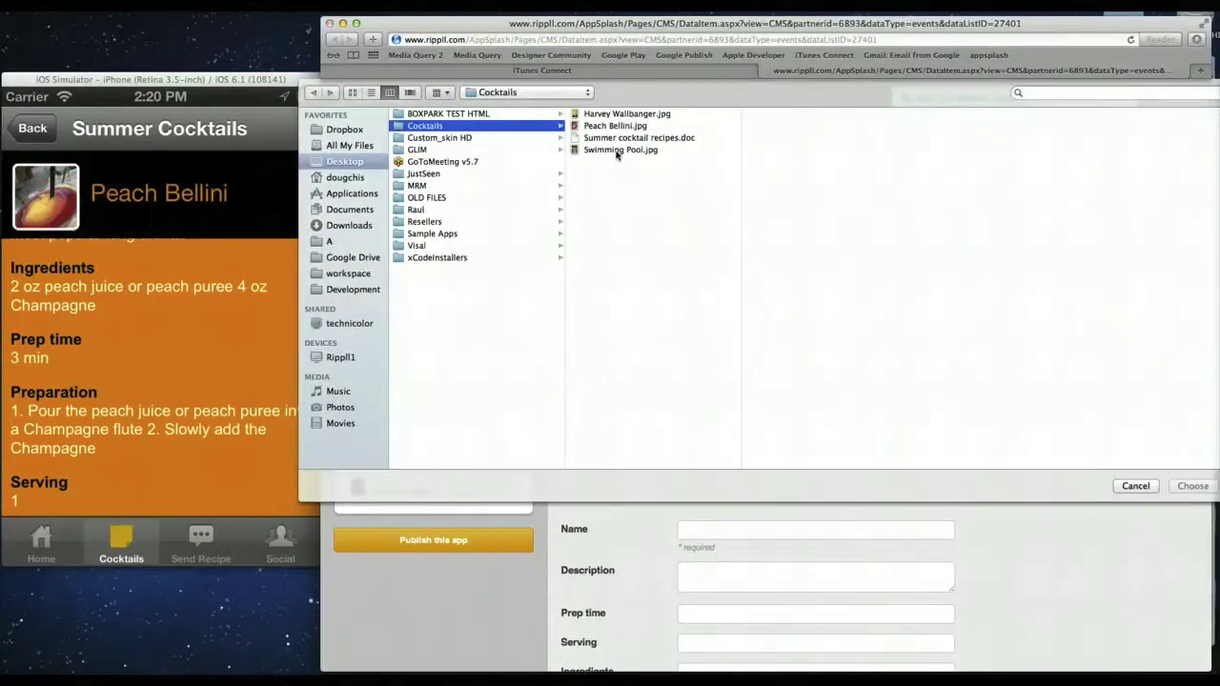
double_click(616, 155)
click(714, 451)
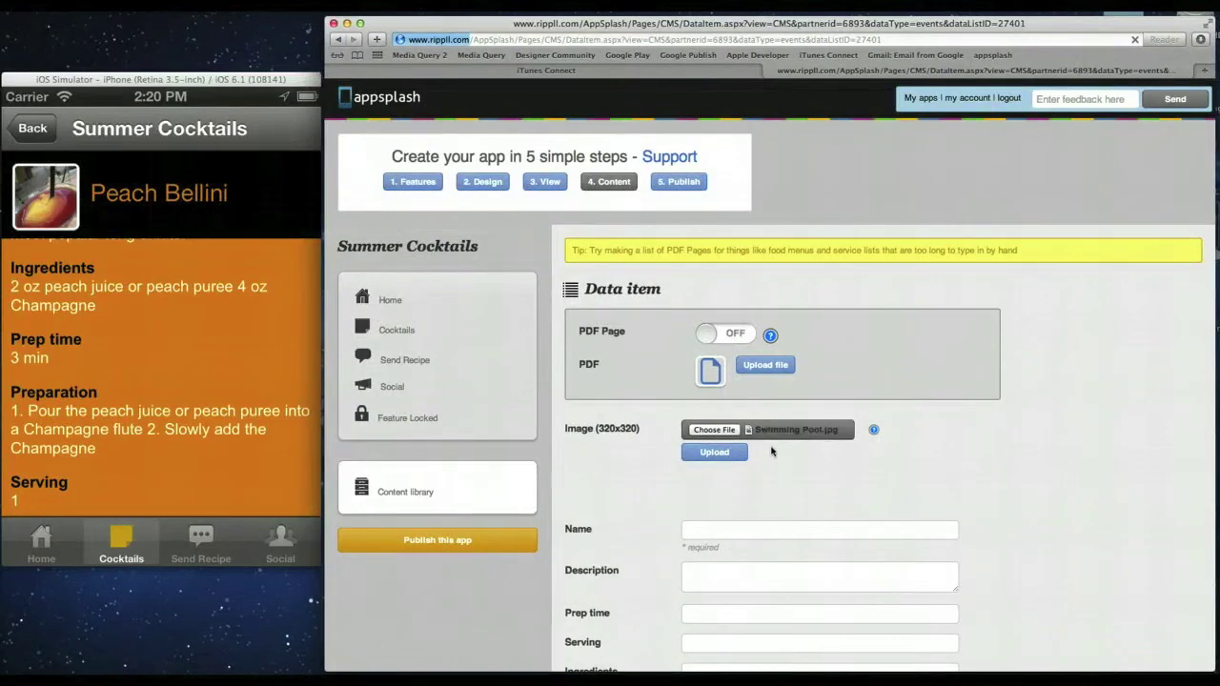
click(760, 518)
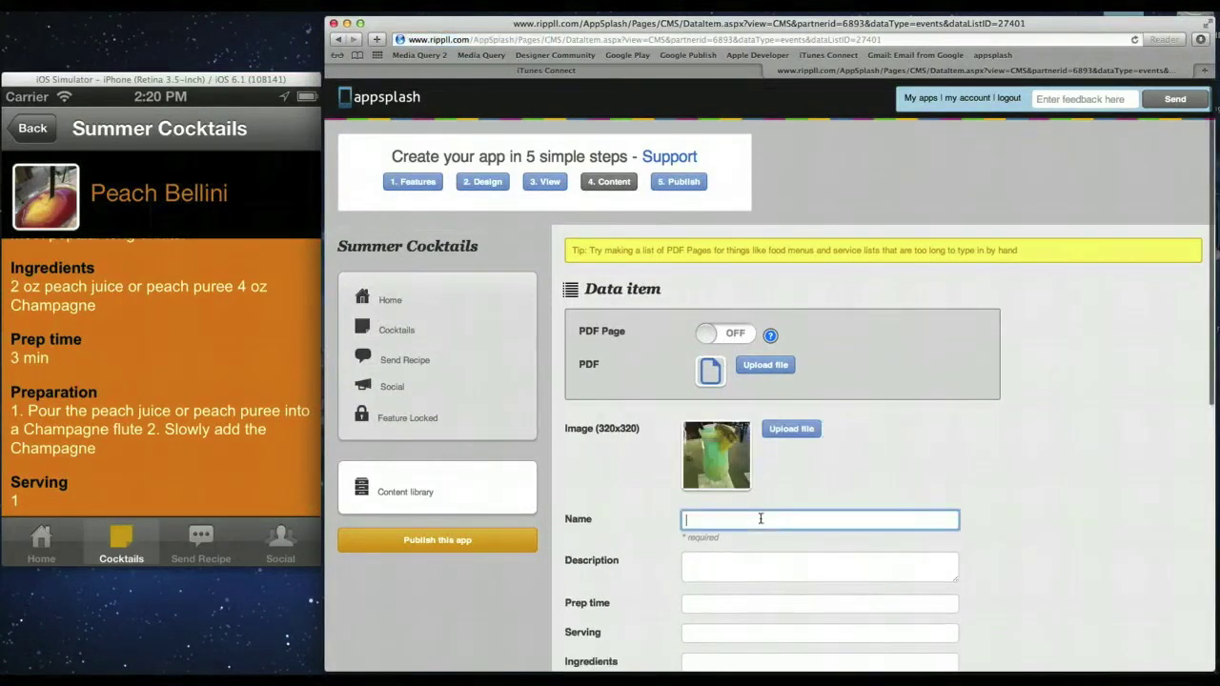
text(Swimm)
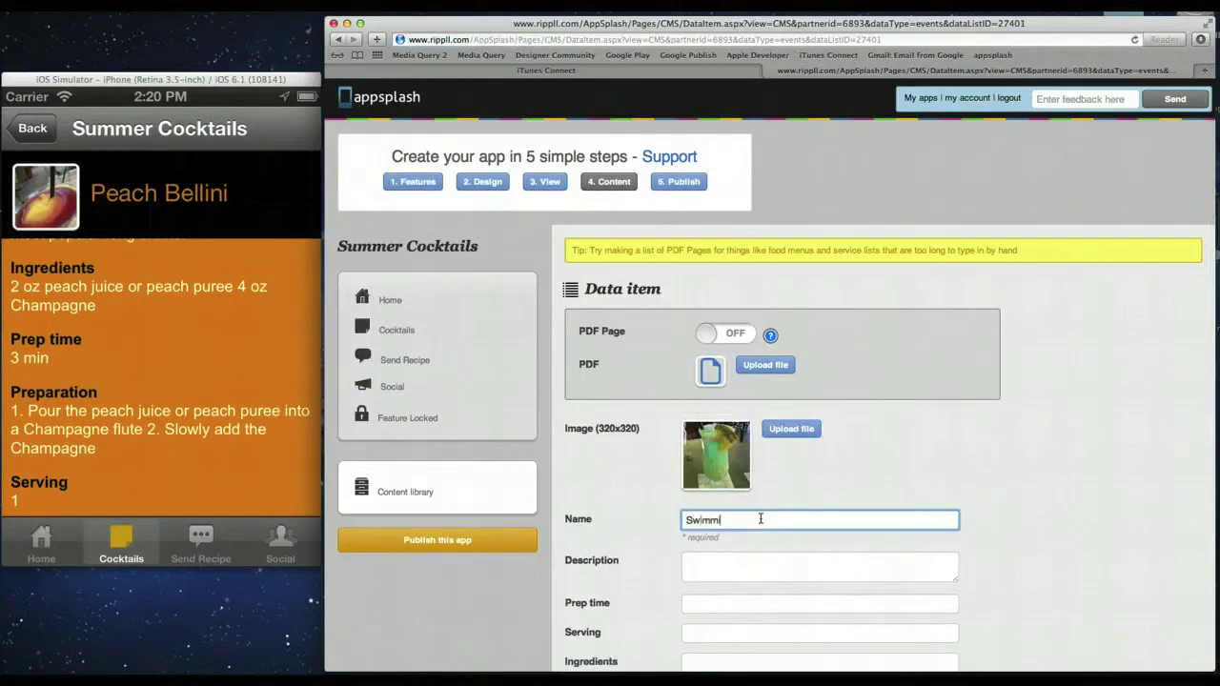
text(ing Pool)
Paste the Swimming Pool description from the document into the Description field
click(1213, 372)
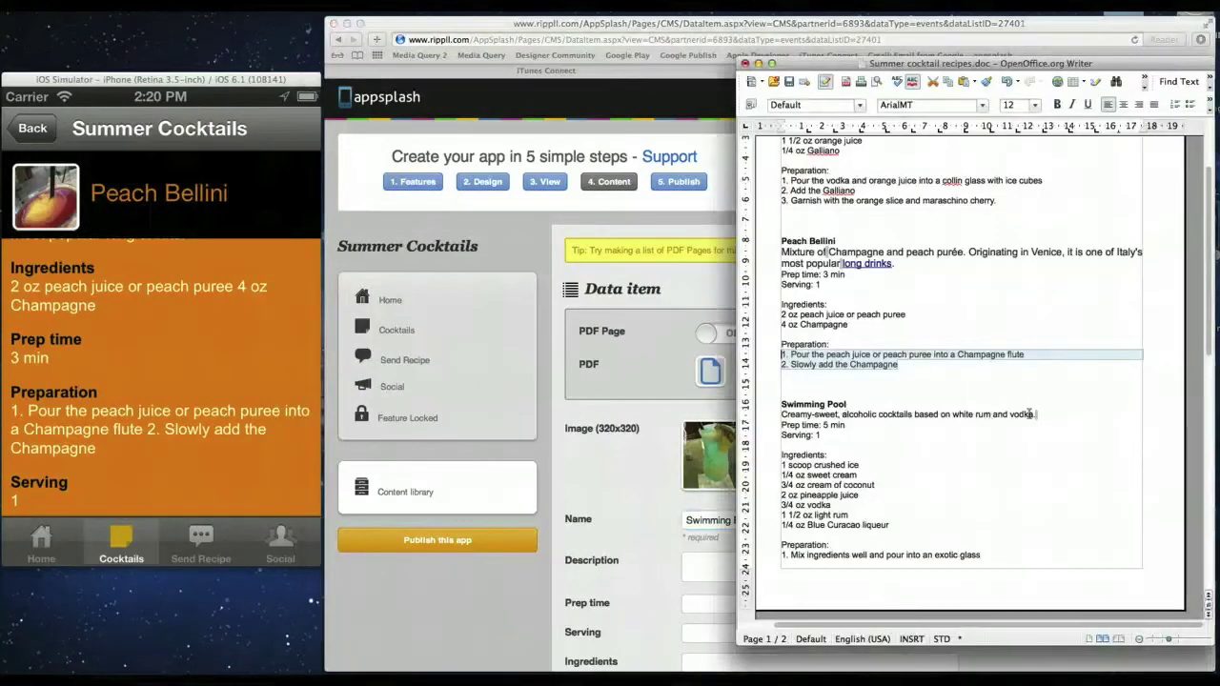
click(791, 404)
click(781, 414)
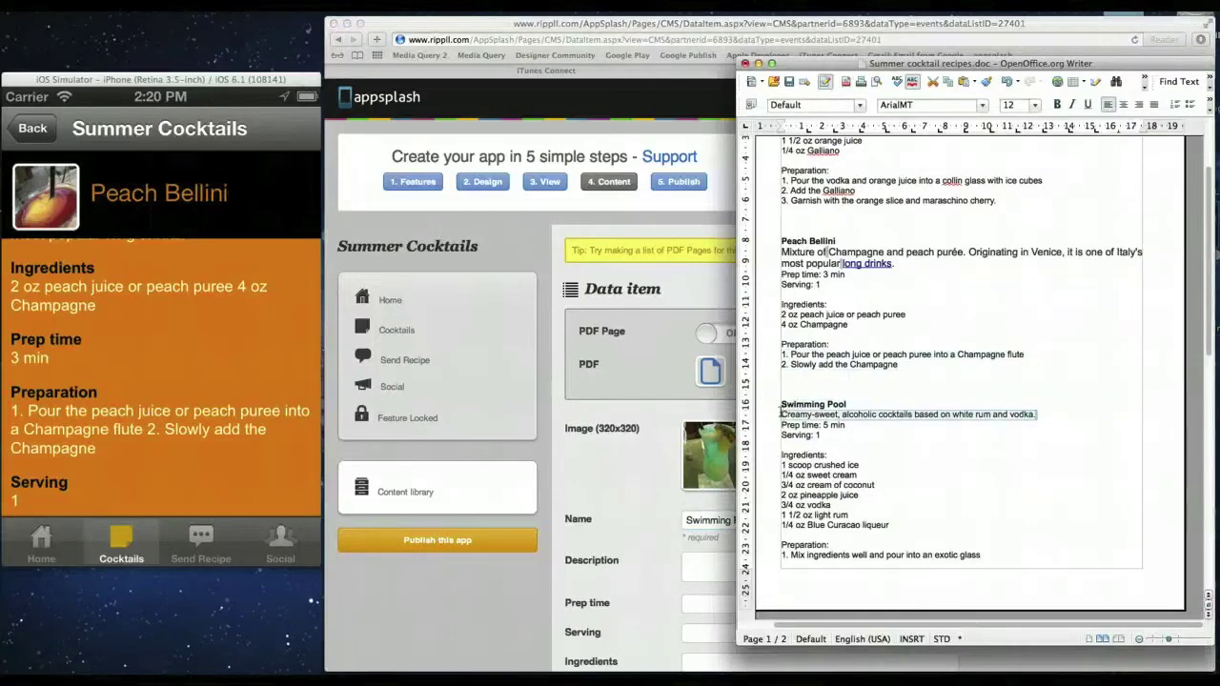
click(707, 425)
click(686, 568)
text(Creamy-sweet, alcoholic cocktails based on white rum and vodka.)
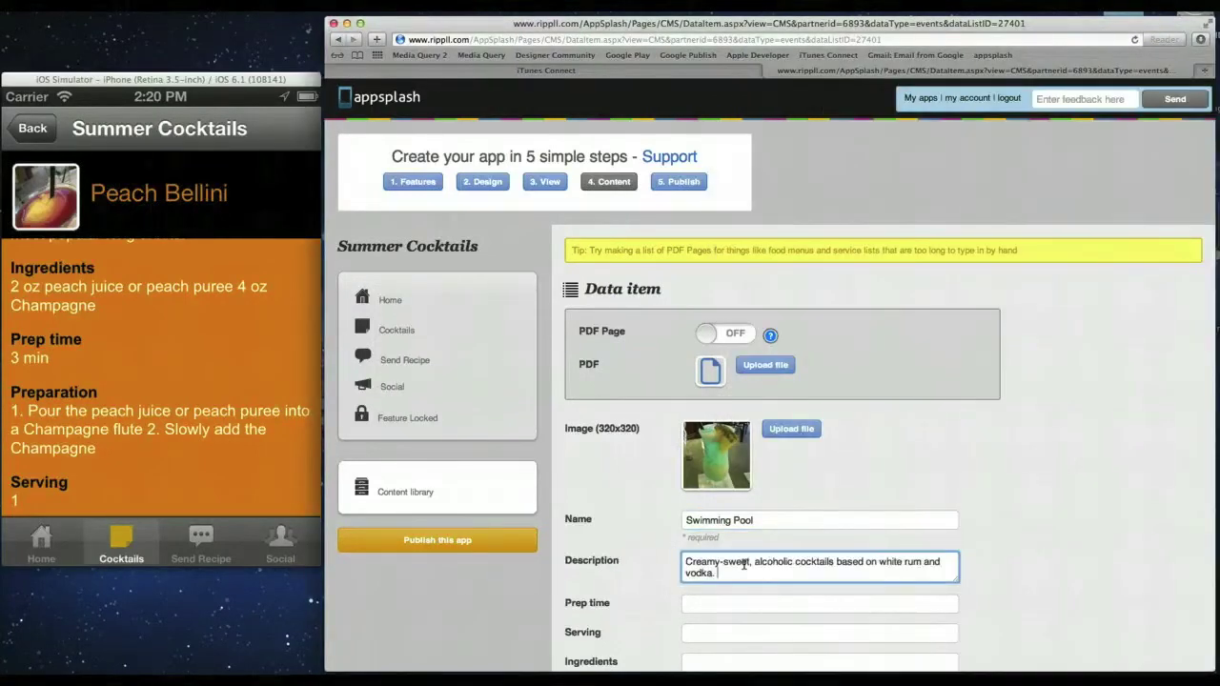
Fill in the Prep time field and set Serving to 1
click(1202, 374)
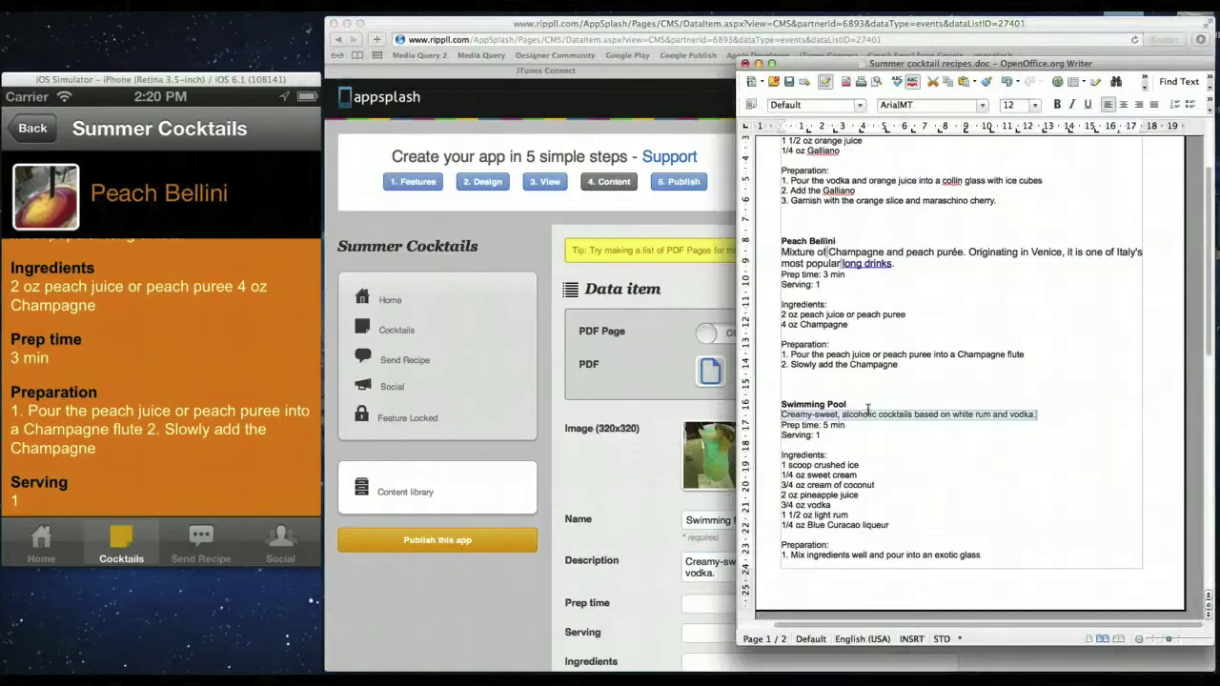
click(697, 604)
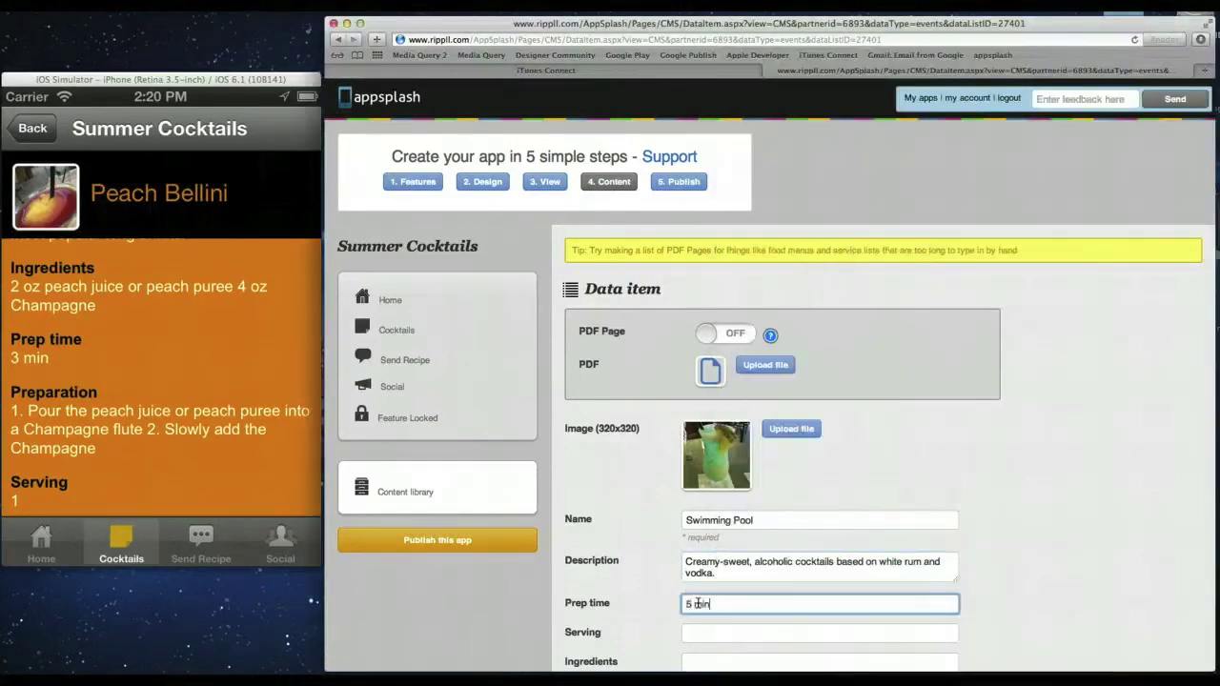
click(720, 634)
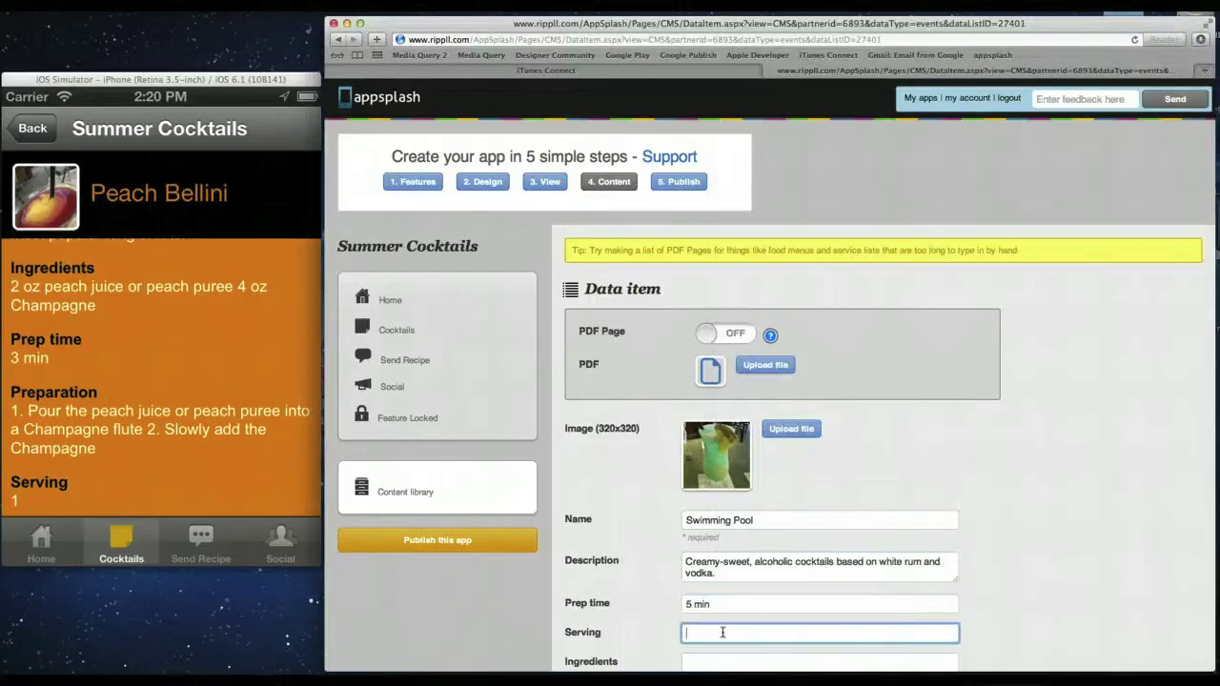
click(1213, 378)
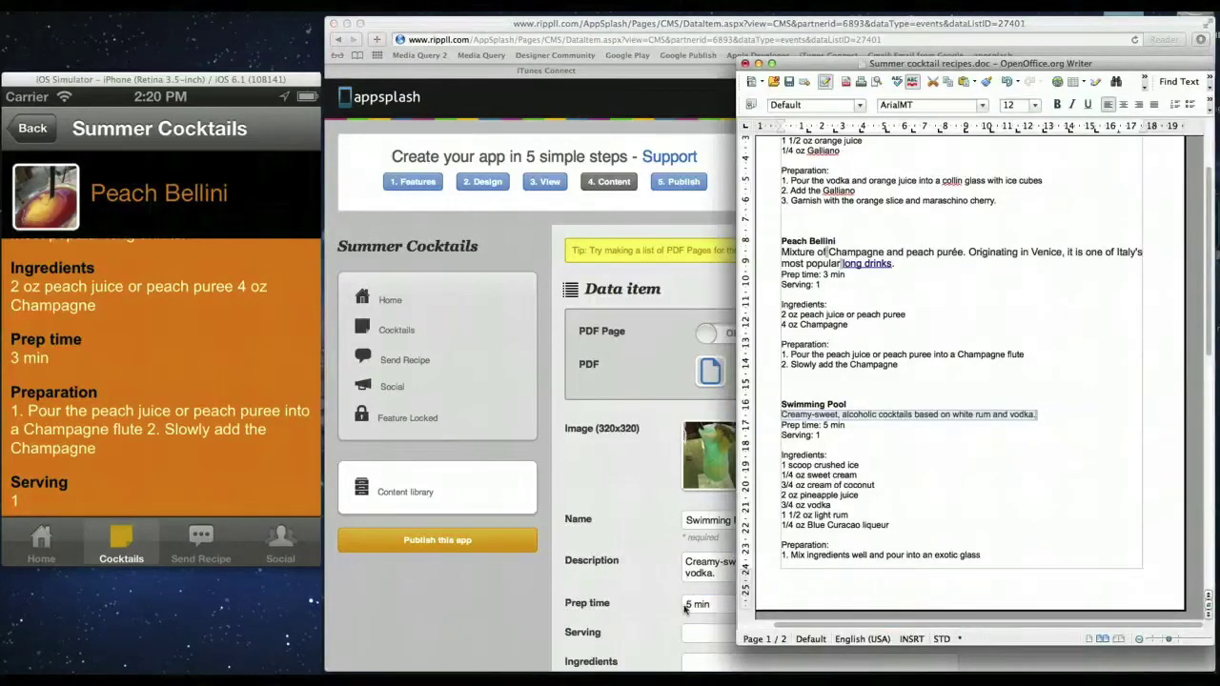
click(687, 633)
text(1)
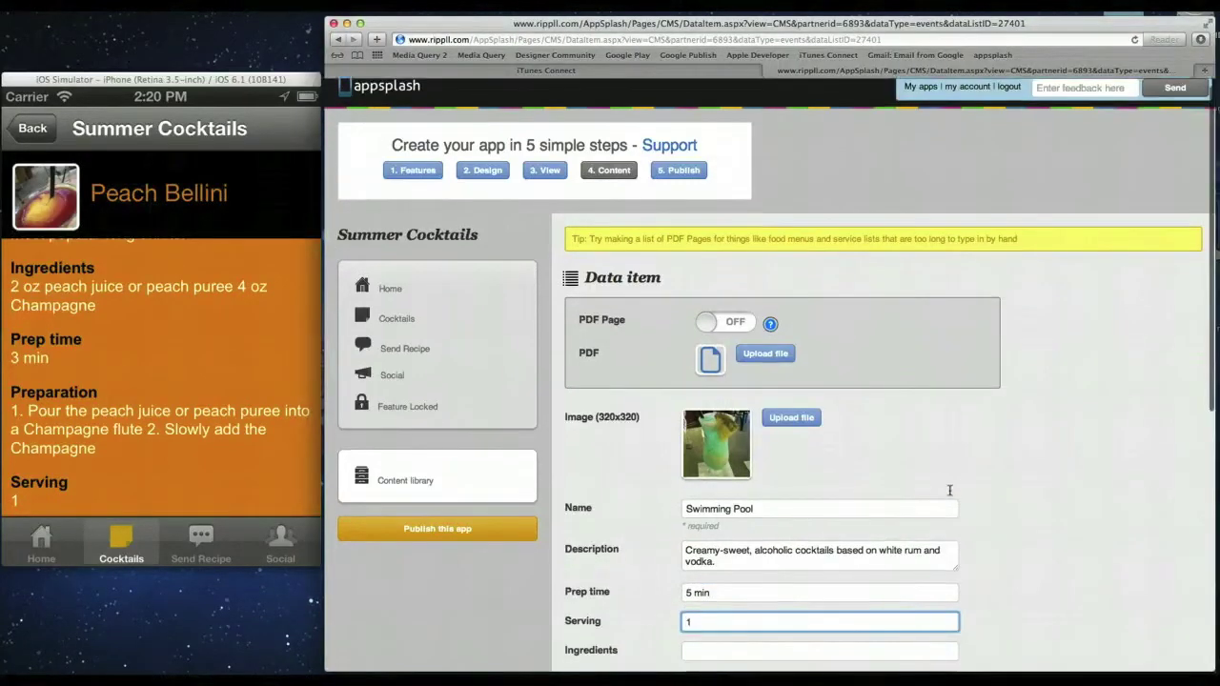
Copy the Swimming Pool ingredient lines into the Ingredients field
click(1213, 372)
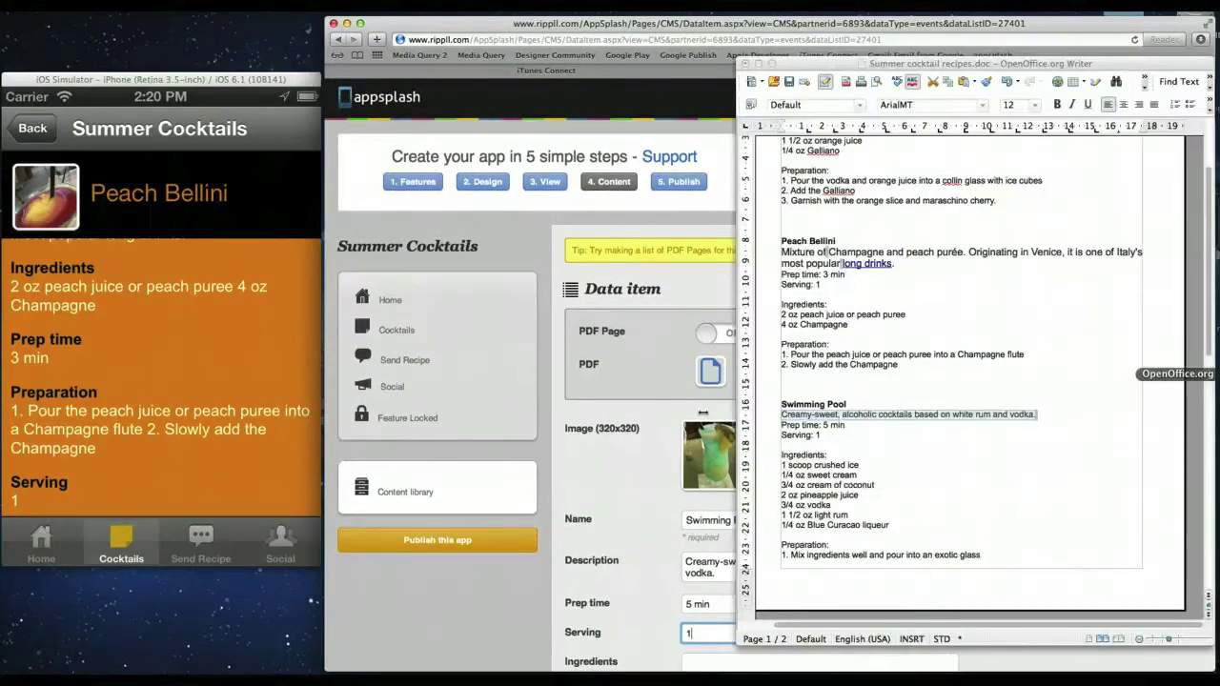
drag(889, 525, 779, 465)
click(704, 633)
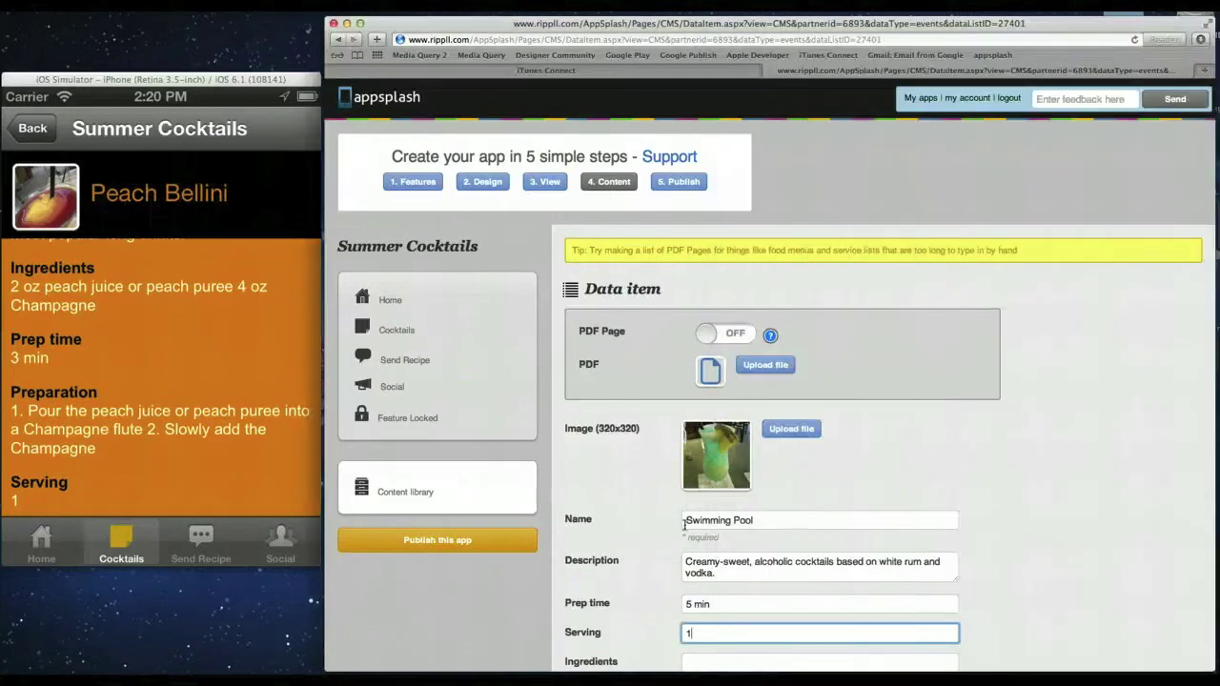
scroll(704, 572, down, 2)
click(692, 572)
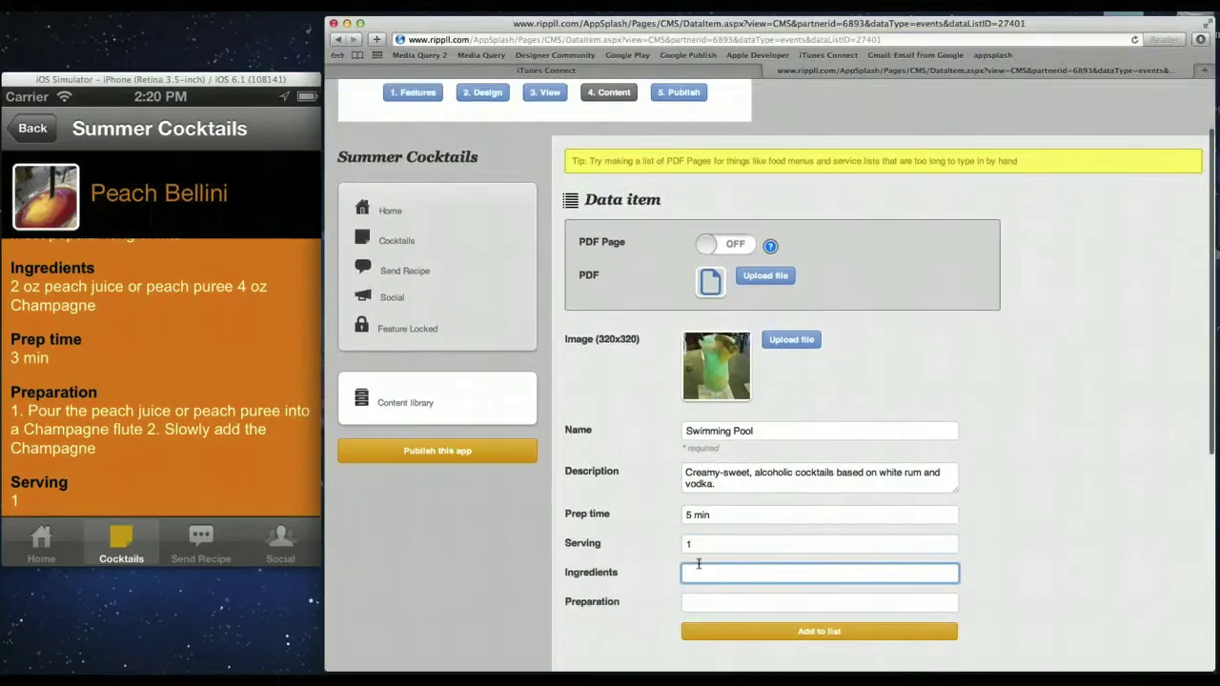
text(1 scoop crushed ice 3/4 oz vodka 1 1/2 oz light rum 1/4 oz Blue Curacao liqueur)
Paste both preparation lines into the Preparation field and add Swimming Pool to the list
key(super+Tab)
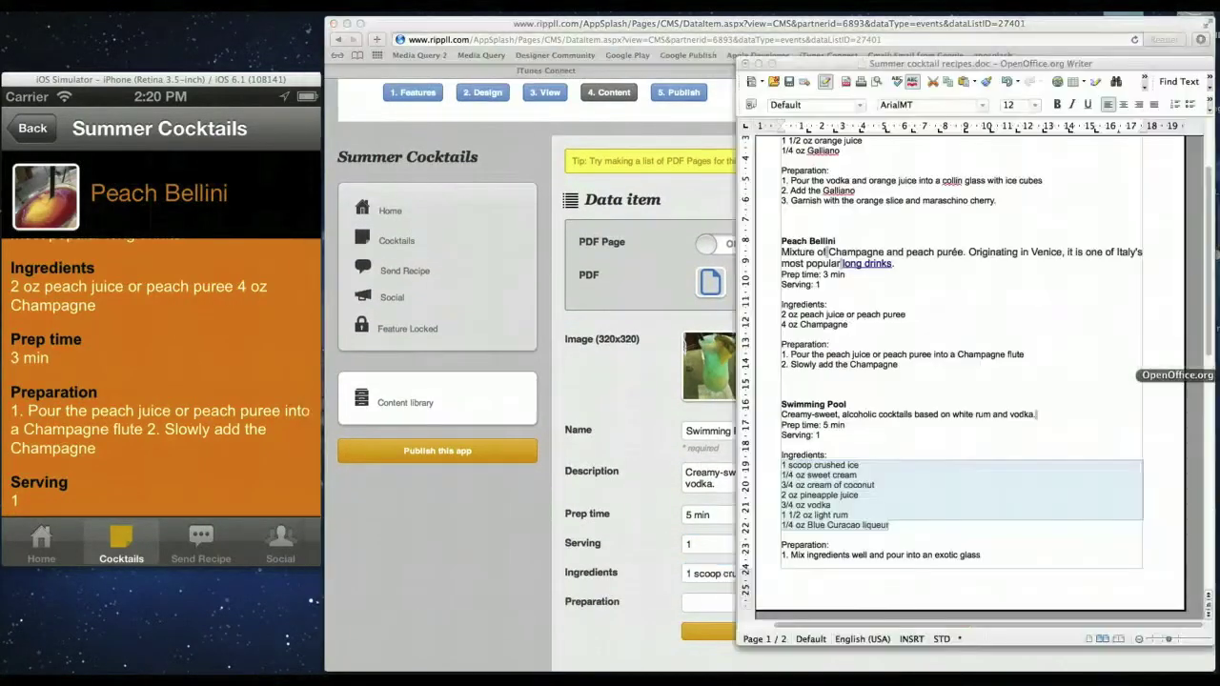
click(978, 553)
scroll(952, 534, down, 2)
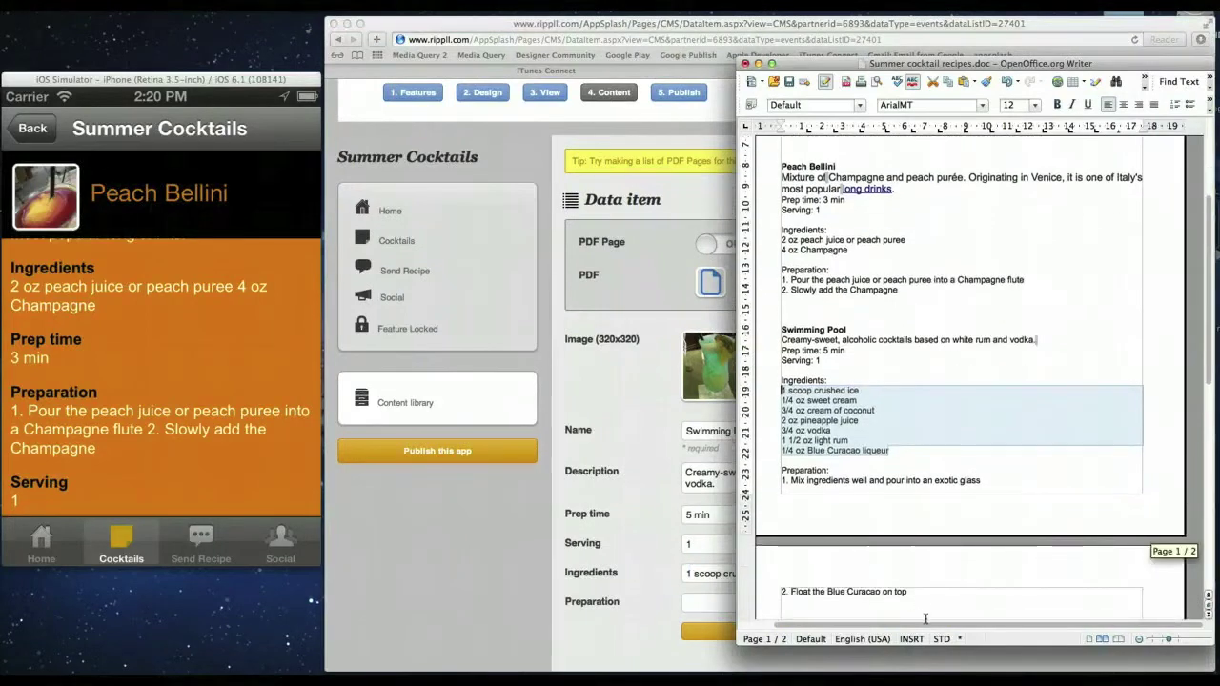
shift+click(907, 591)
shift+click(782, 480)
key(super+c)
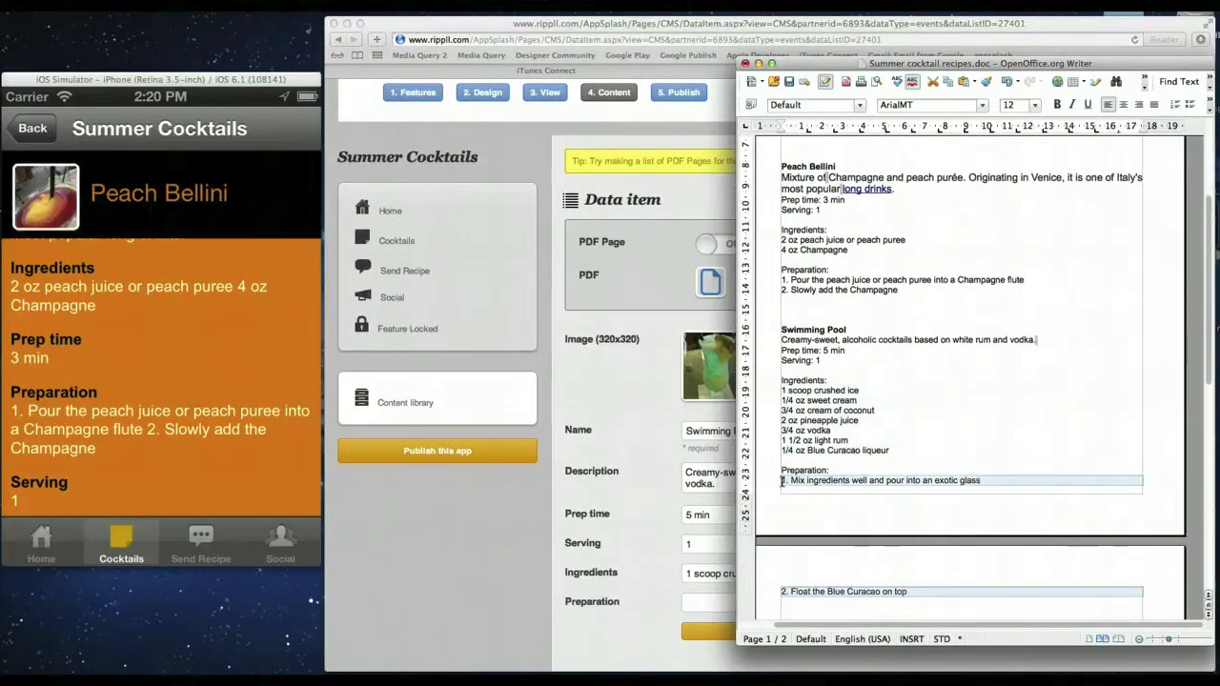
click(688, 596)
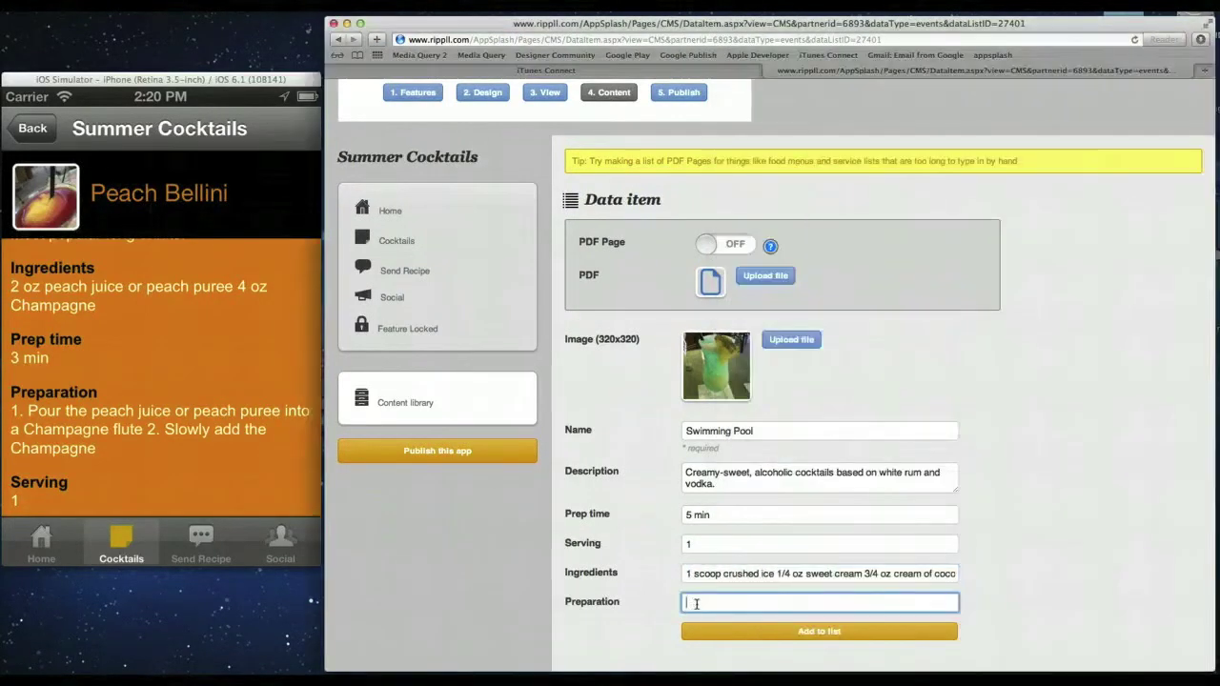
key(super+v)
click(810, 631)
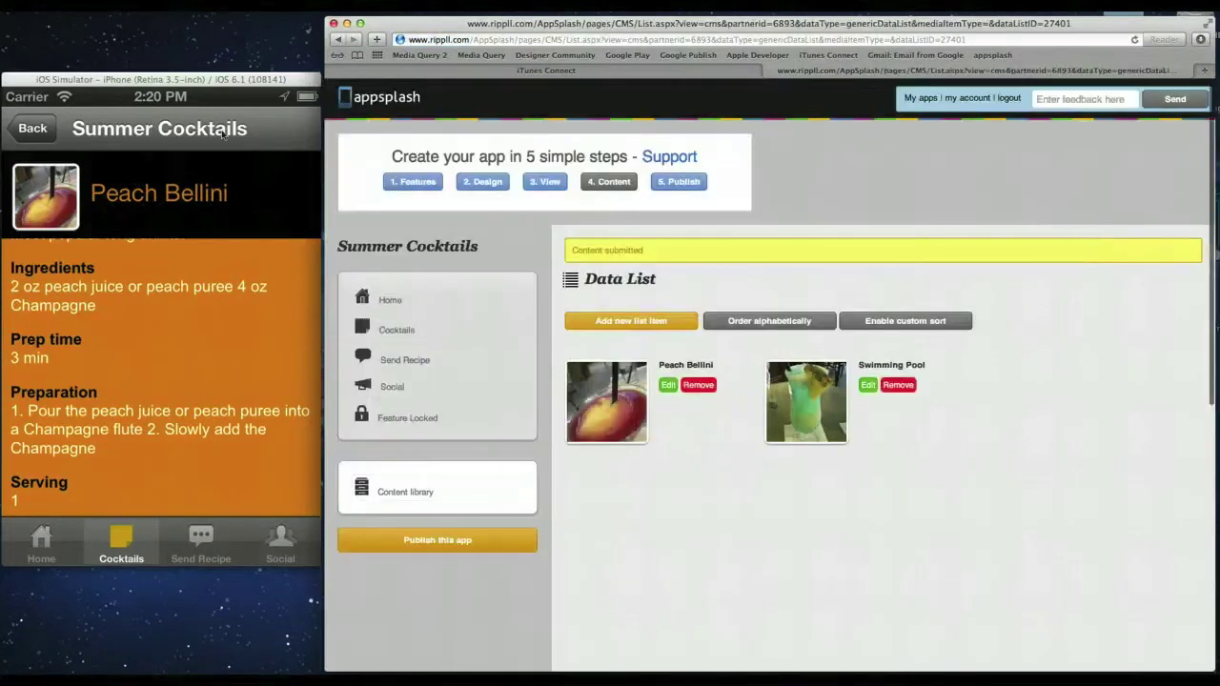
click(191, 93)
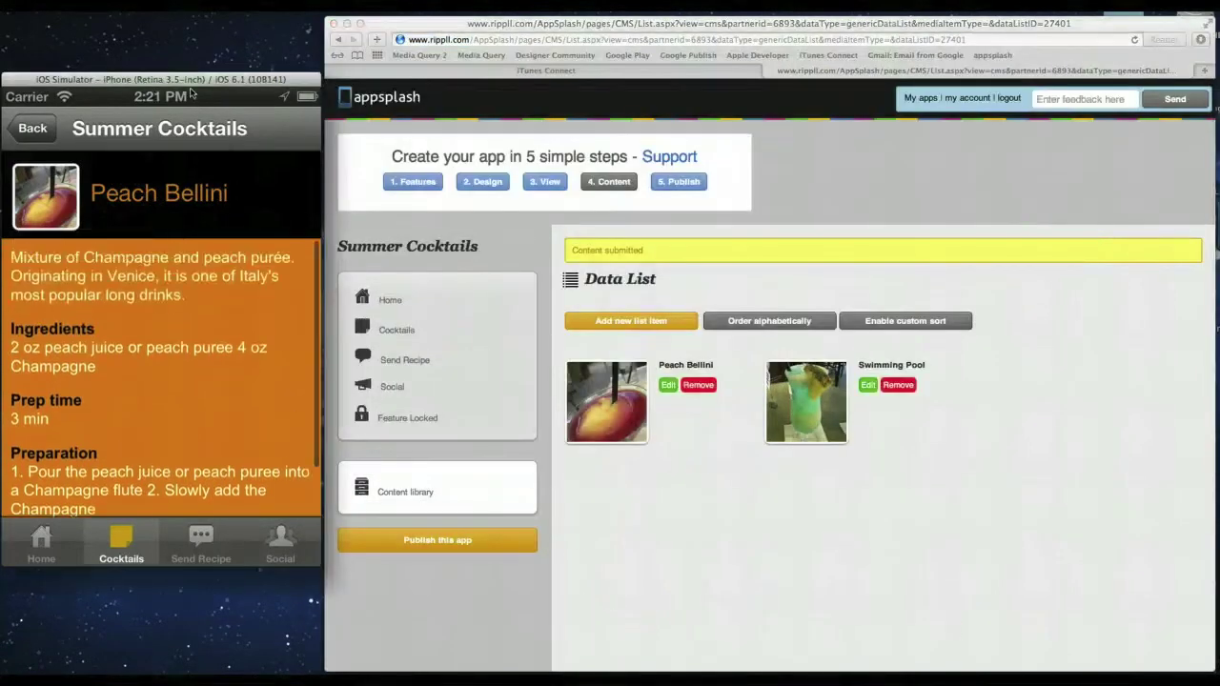
Relaunch the preview, view Swimming Pool, go back, and toggle the cocktails between list and grid
key(super+shift+h)
click(52, 147)
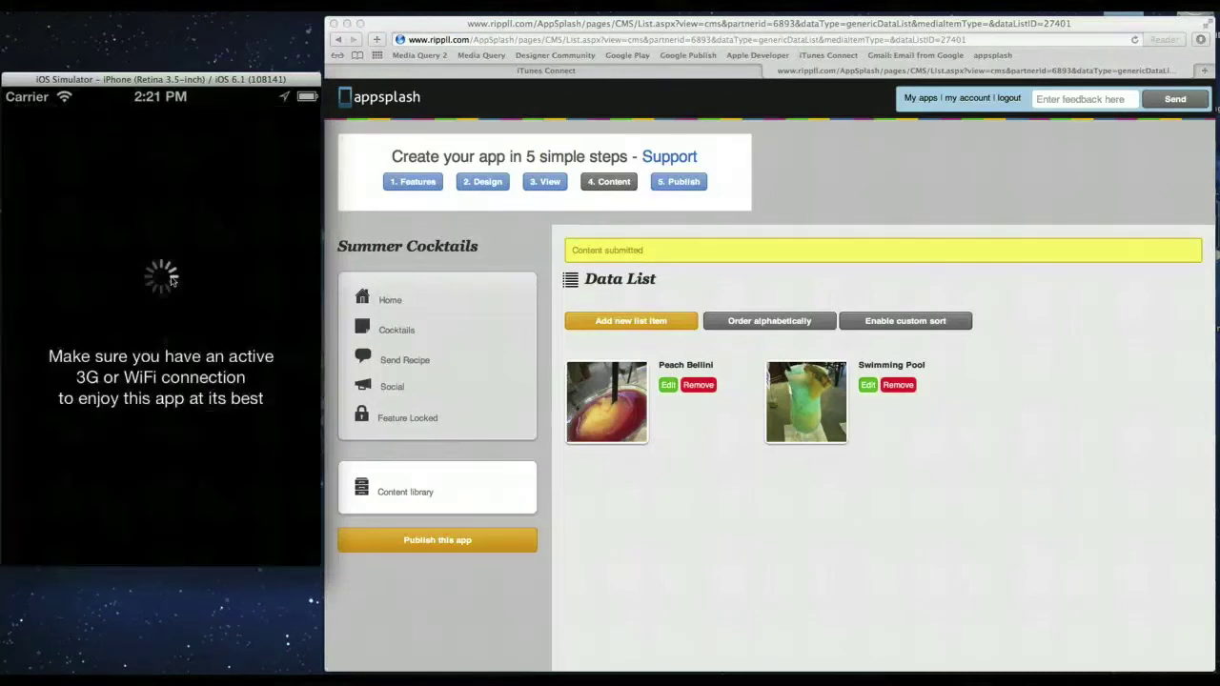
click(165, 333)
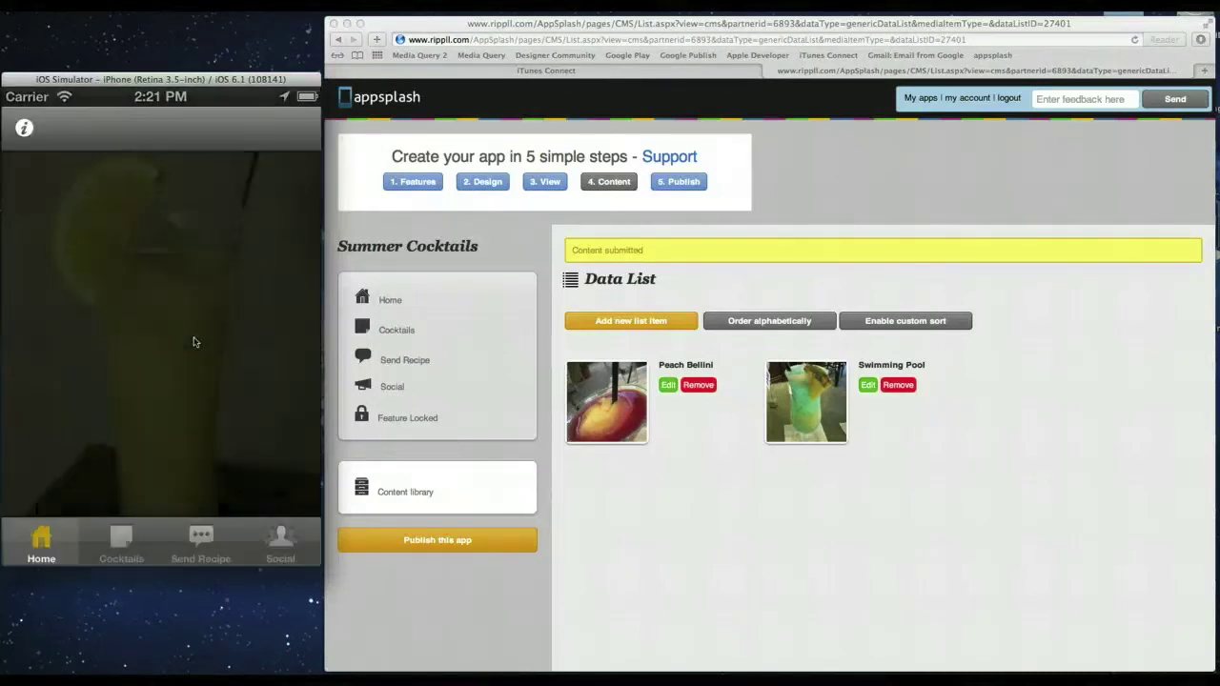
click(143, 535)
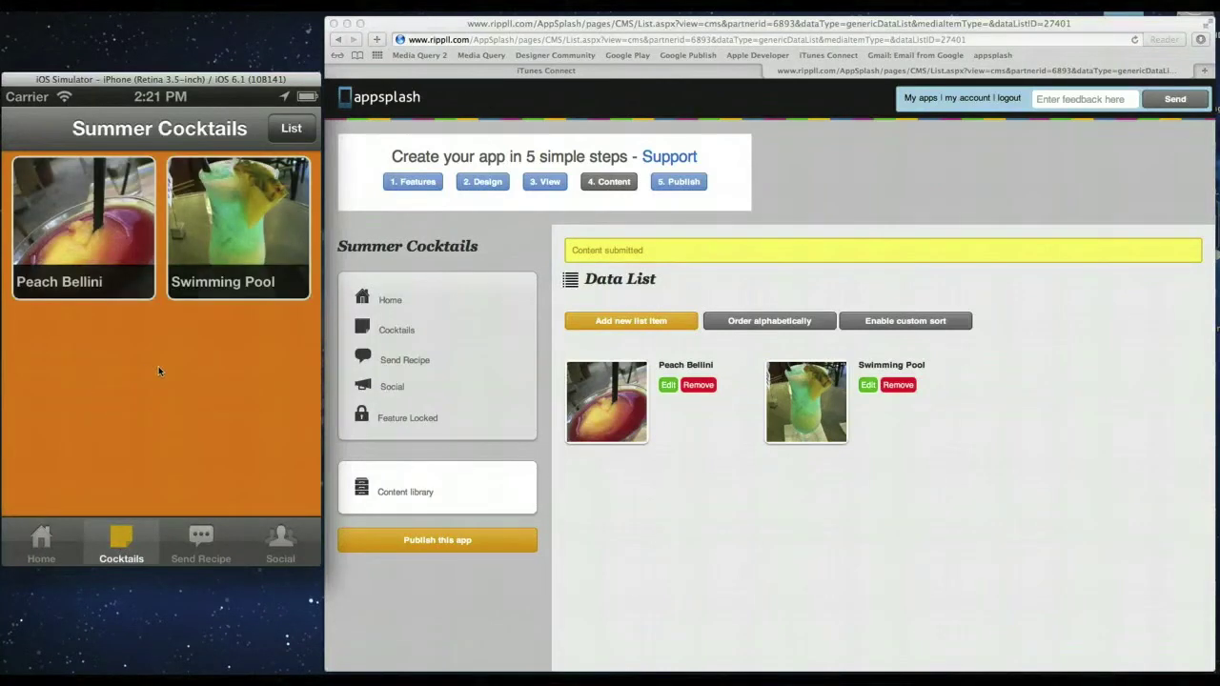
click(222, 215)
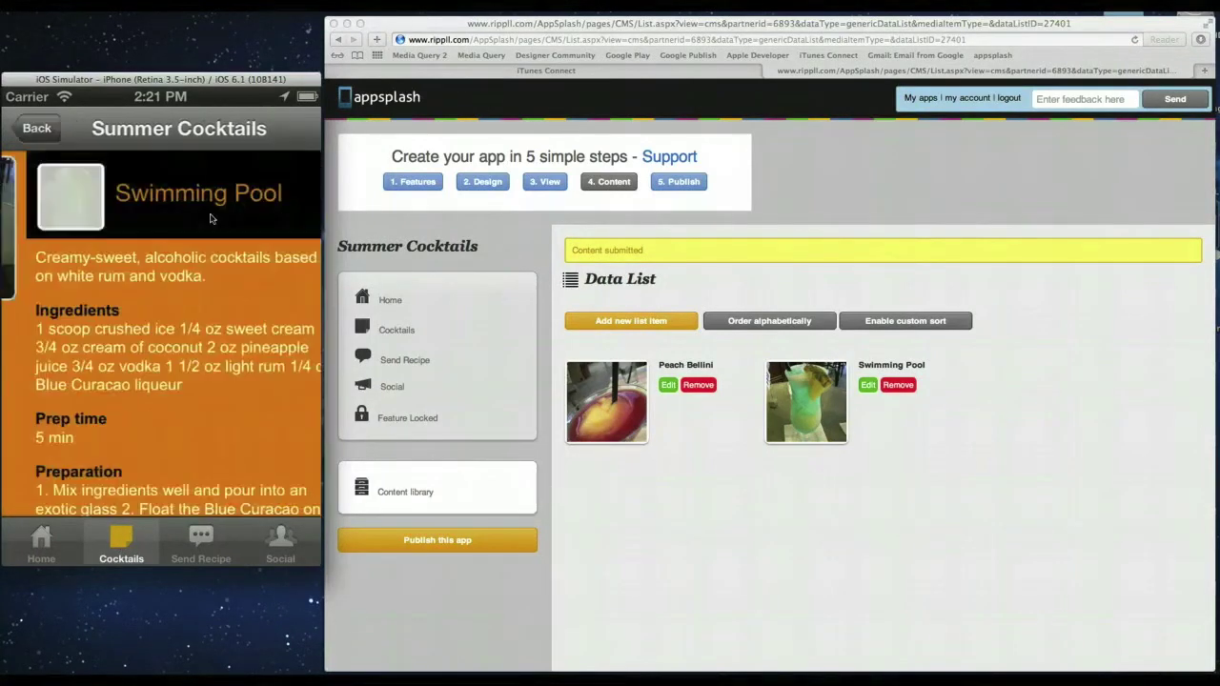
click(129, 539)
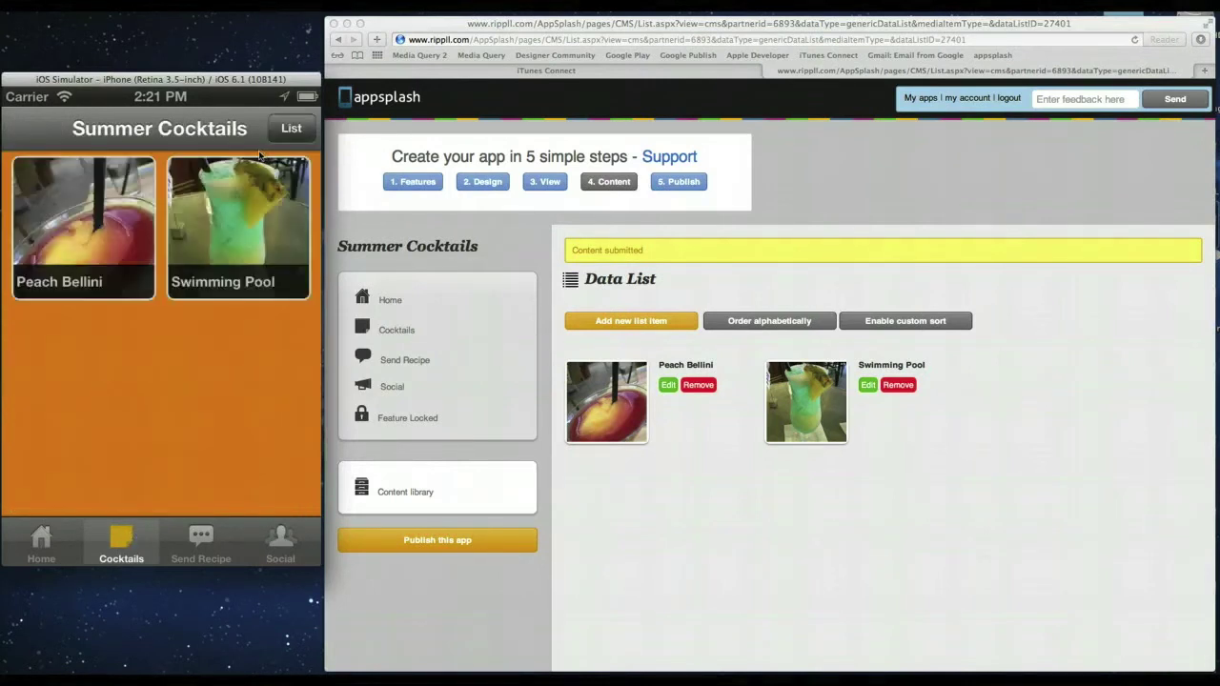
click(289, 130)
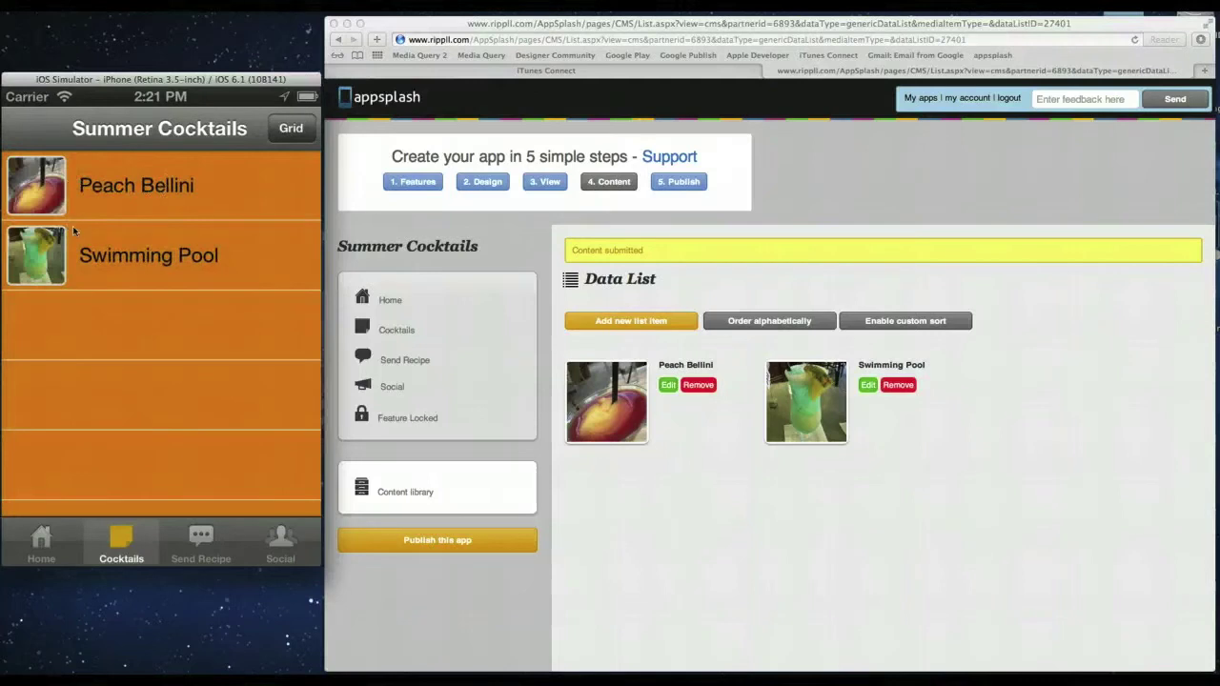
click(292, 129)
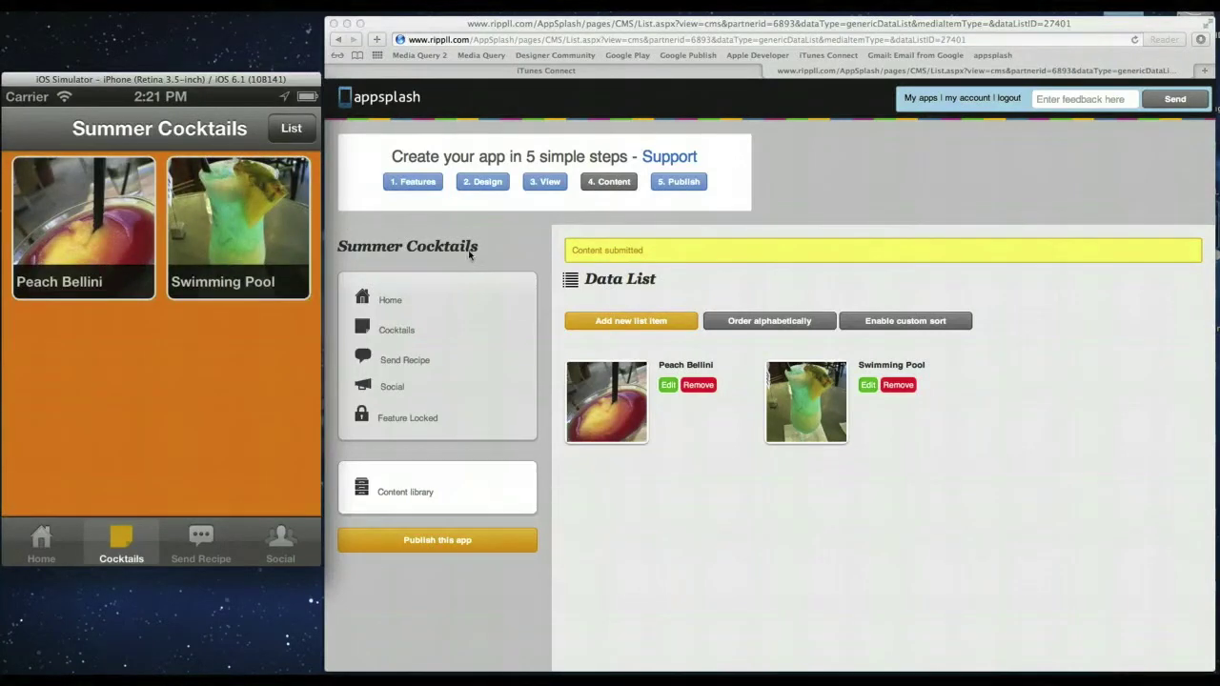
click(399, 359)
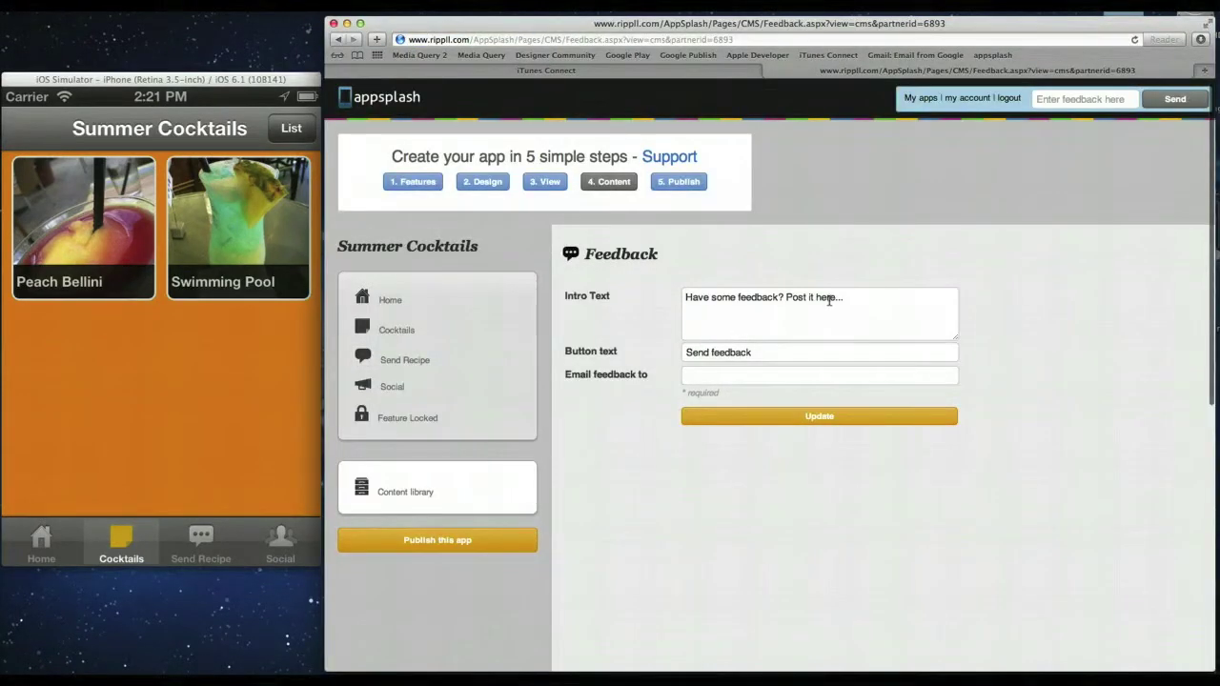
Rewrite the end of the intro text to invite new cocktail recipes
drag(846, 298, 736, 298)
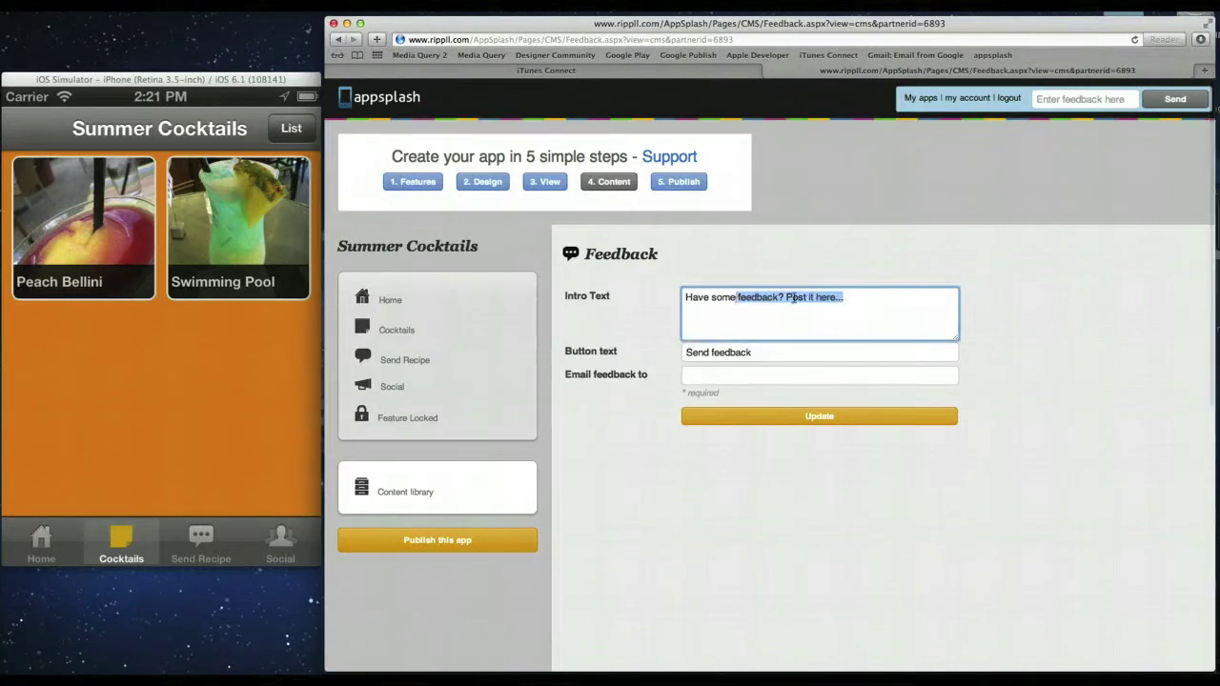
key(BackSpace)
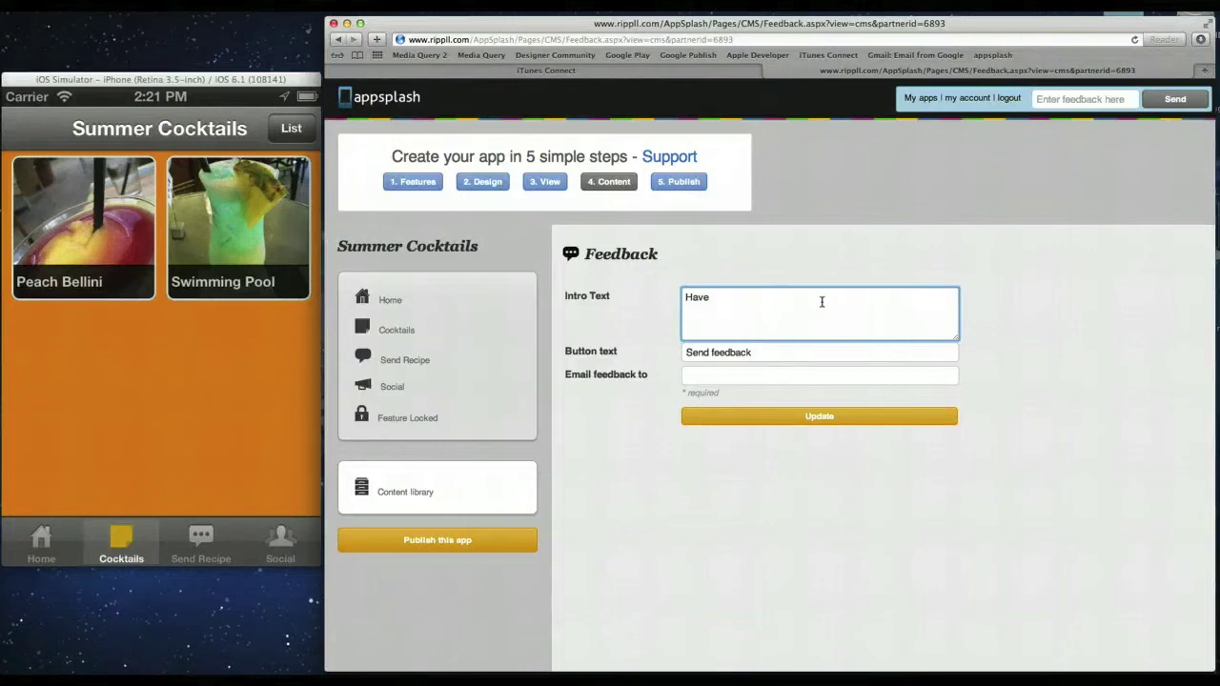
text(a ne)
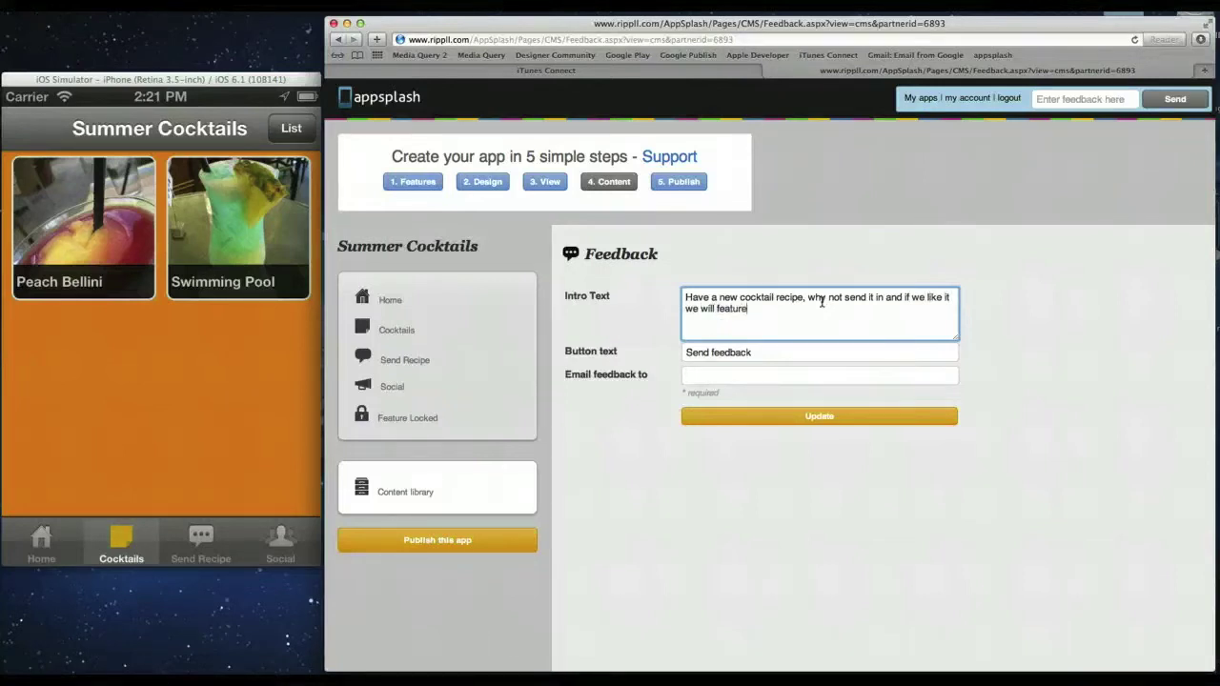
text(e app!)
Shorten the button text to 'Send', enter the submission e-mail address, and save
drag(768, 351, 712, 352)
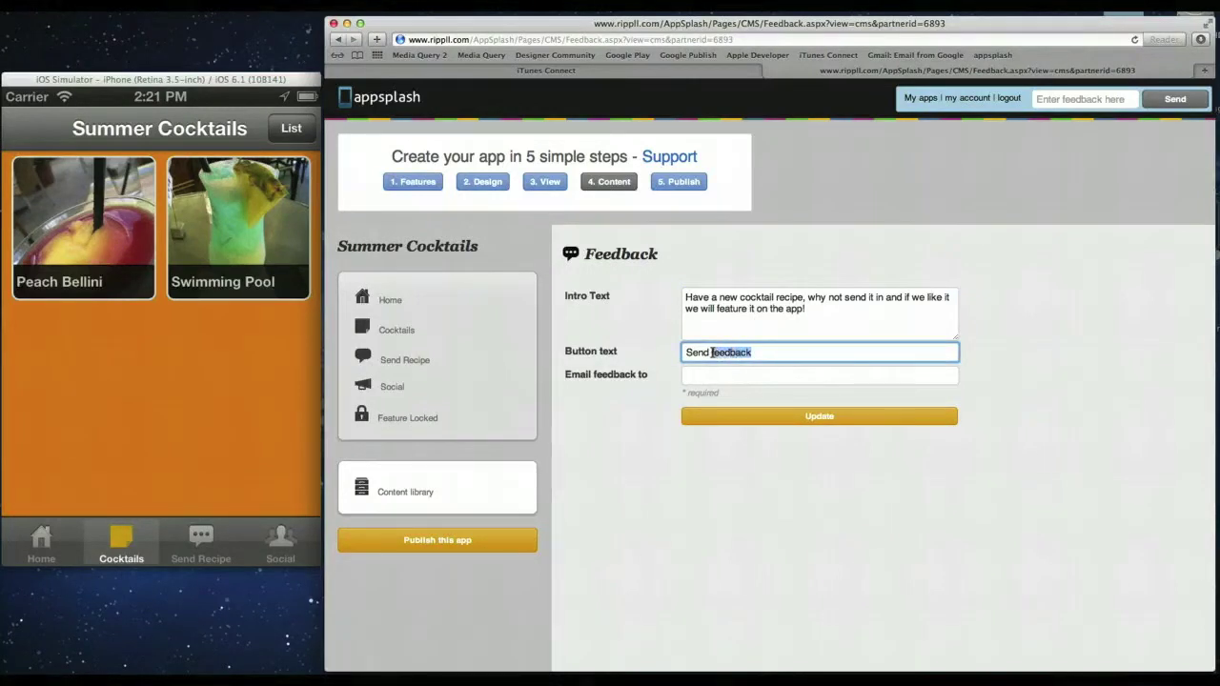
key(BackSpace)
click(714, 377)
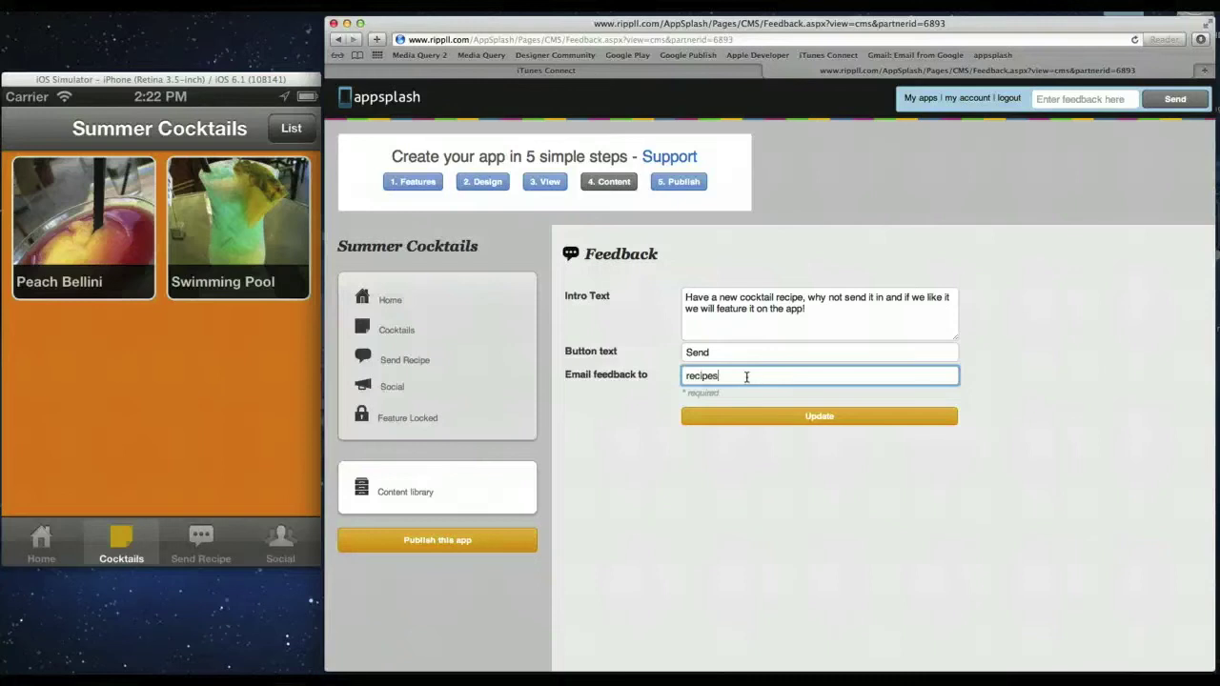
click(801, 414)
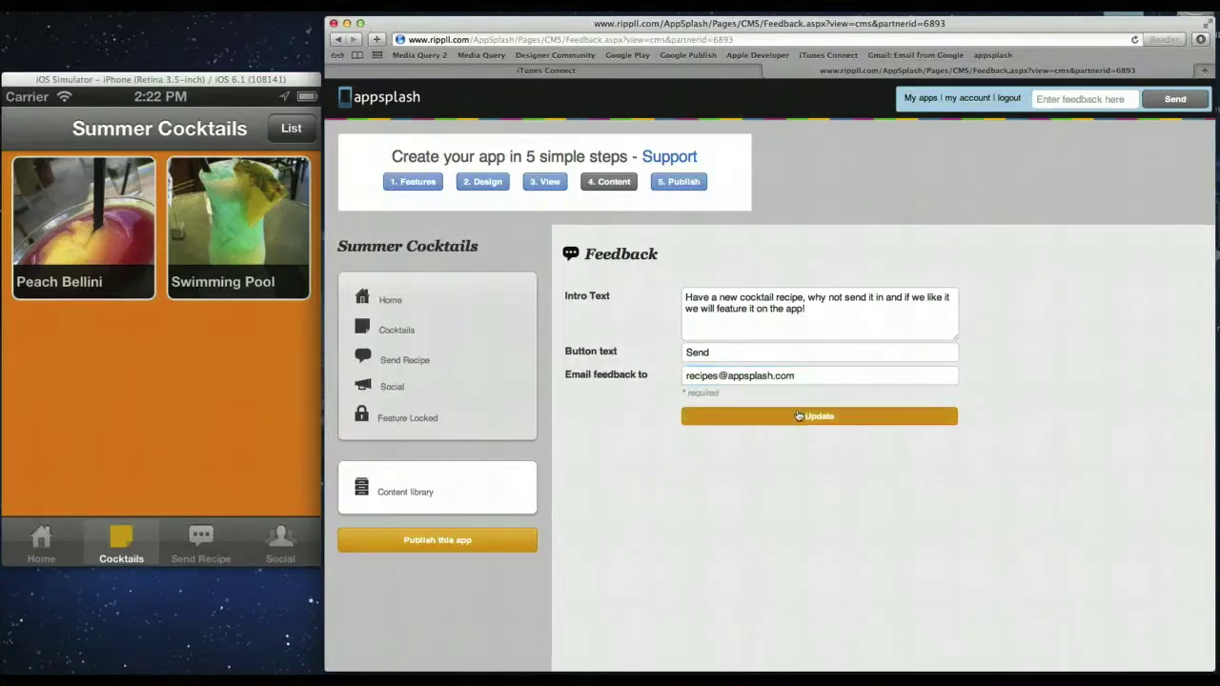
Relaunch the AppSplash preview in the simulator and open its Send Recipe tab
click(160, 82)
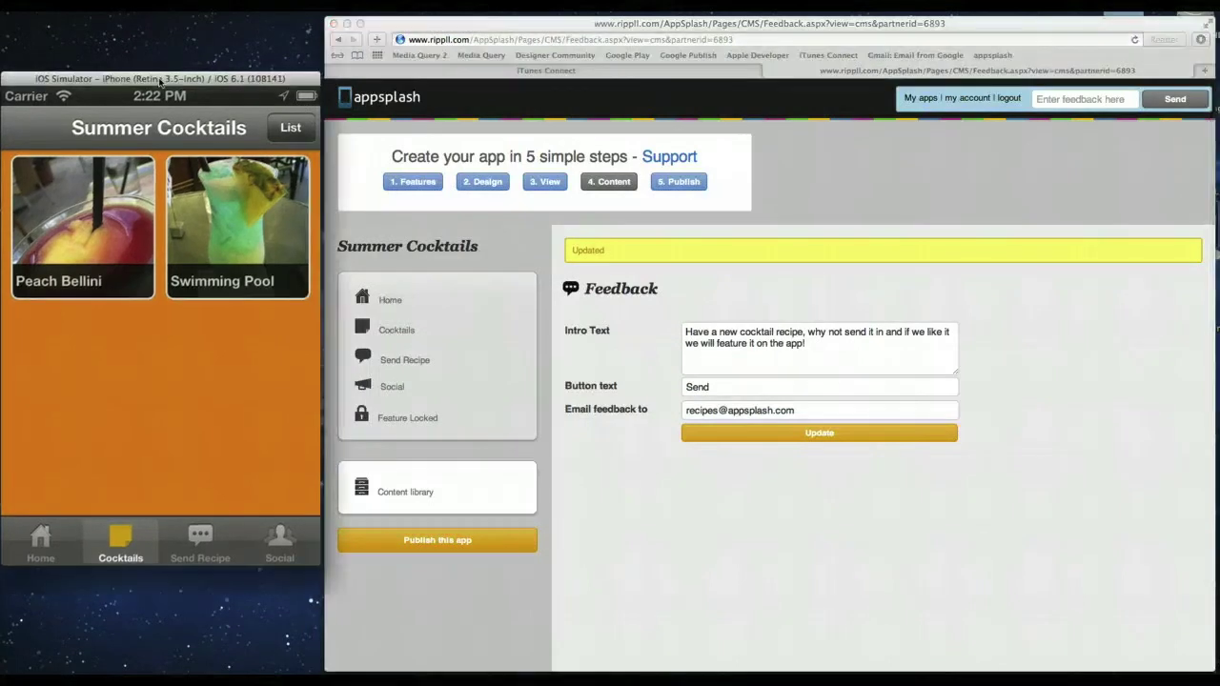
key(super+shift+h)
click(38, 148)
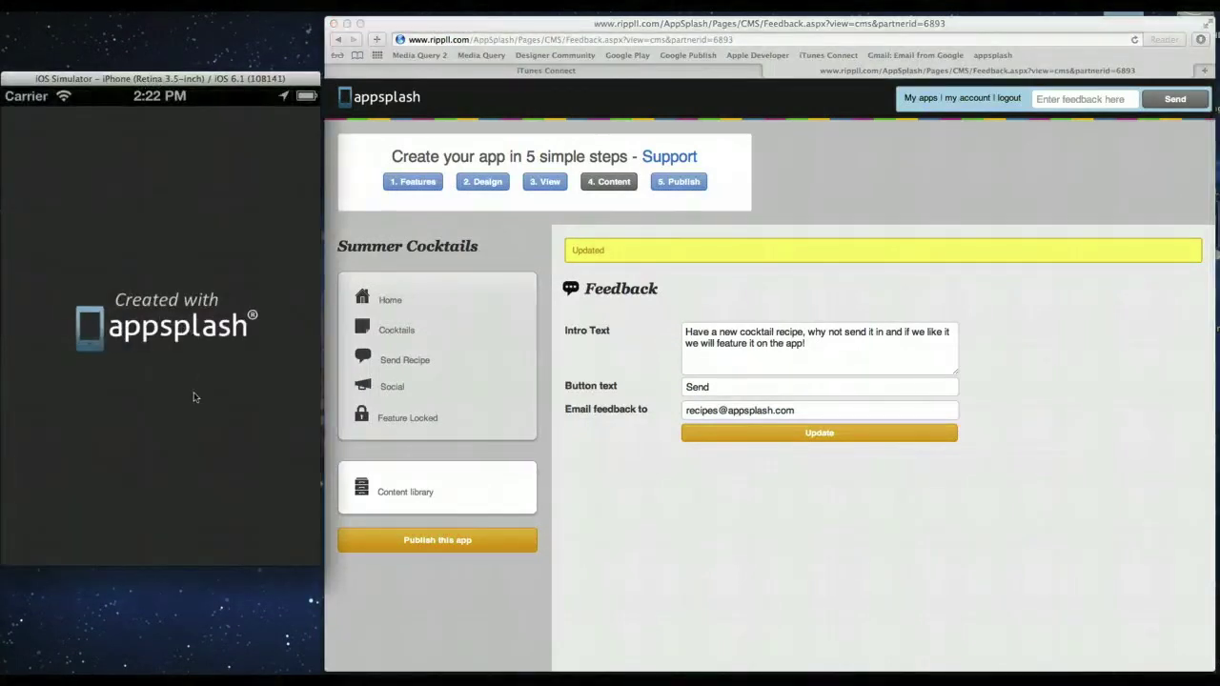
click(193, 325)
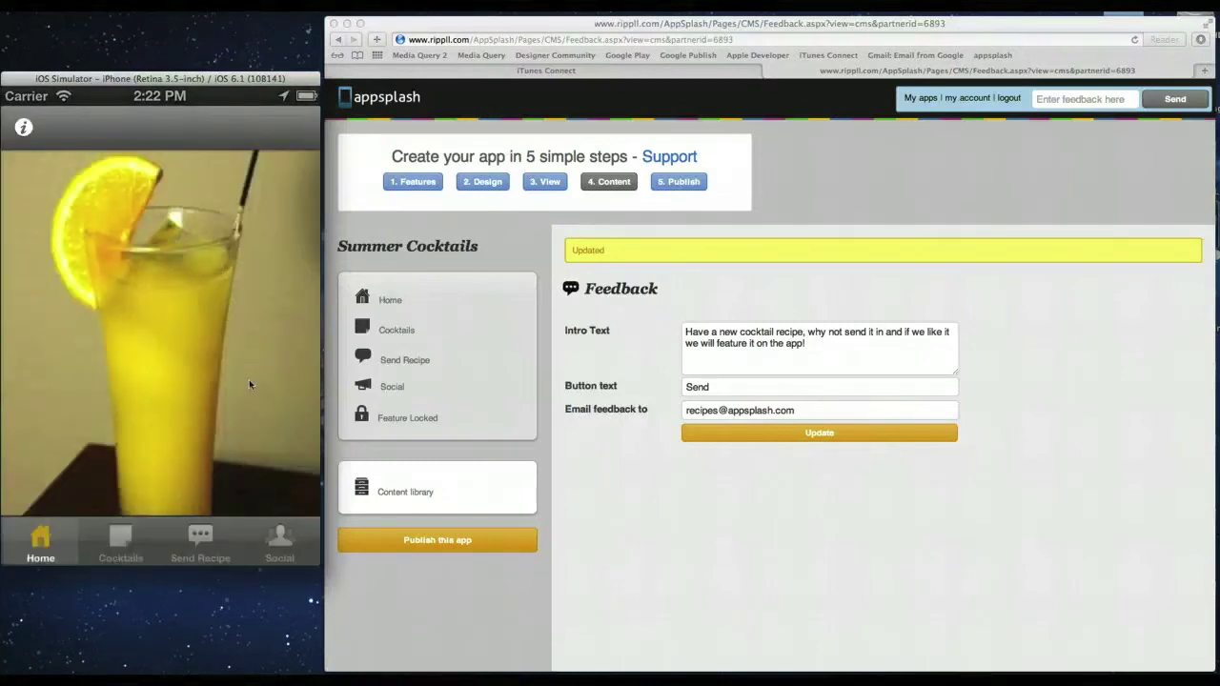
click(192, 560)
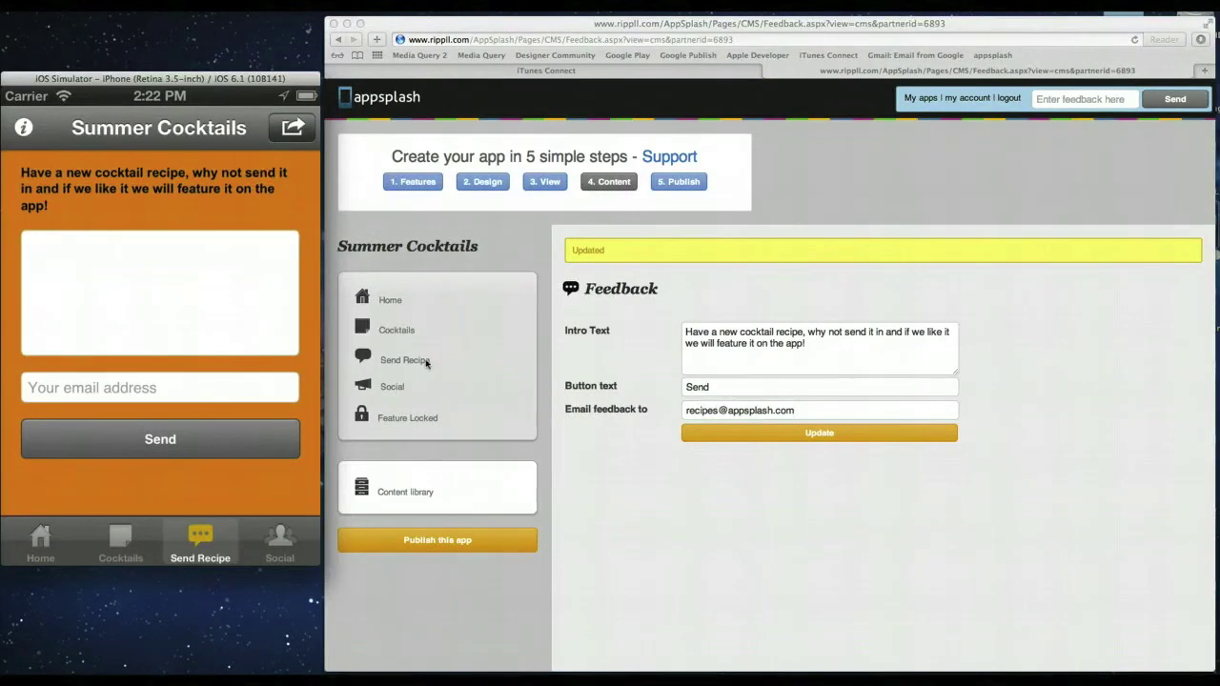
click(392, 386)
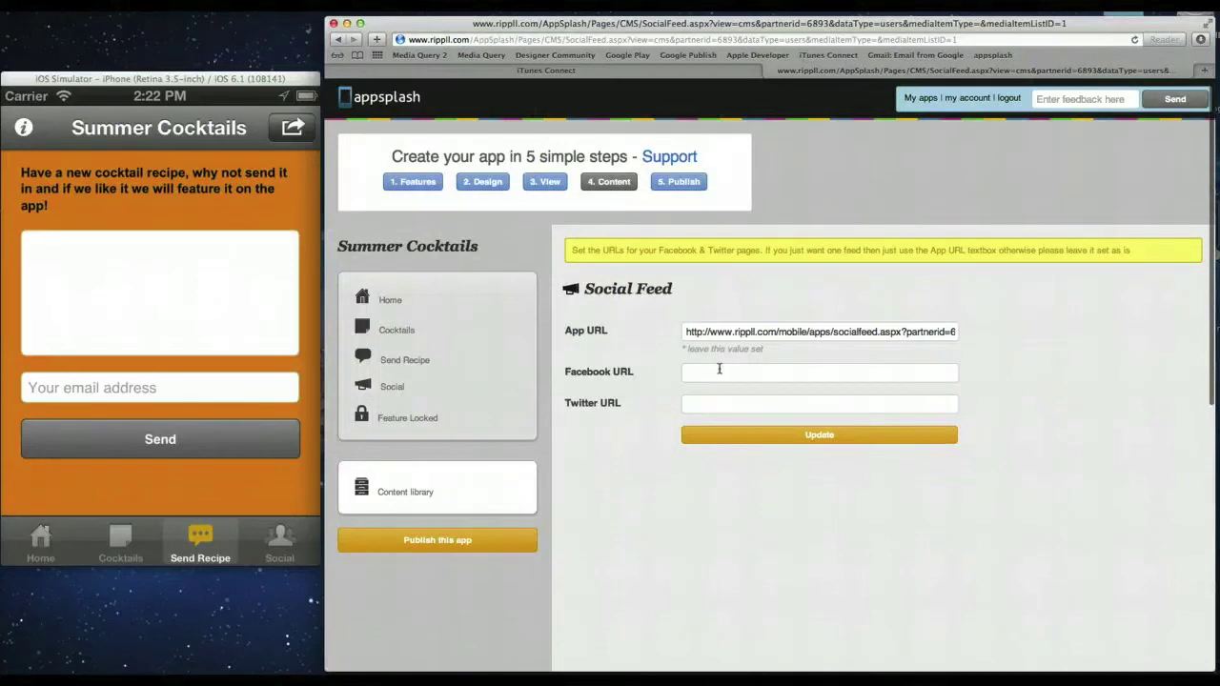
triple_click(712, 336)
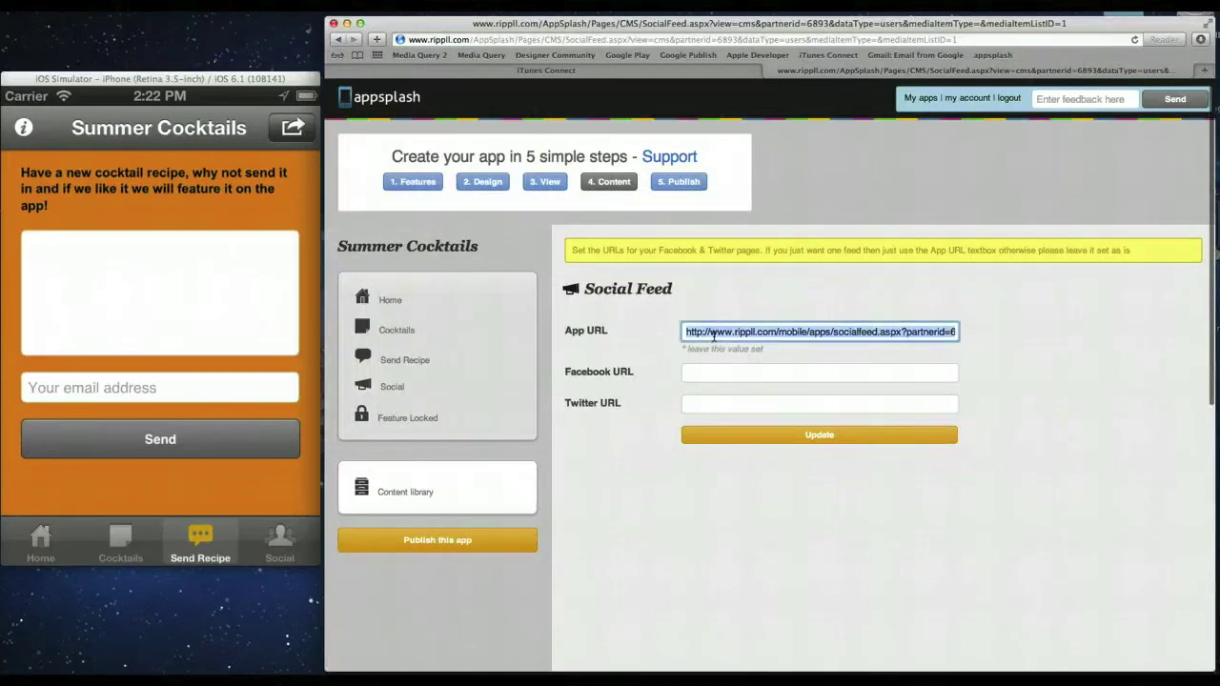
text(www.twitter.co)
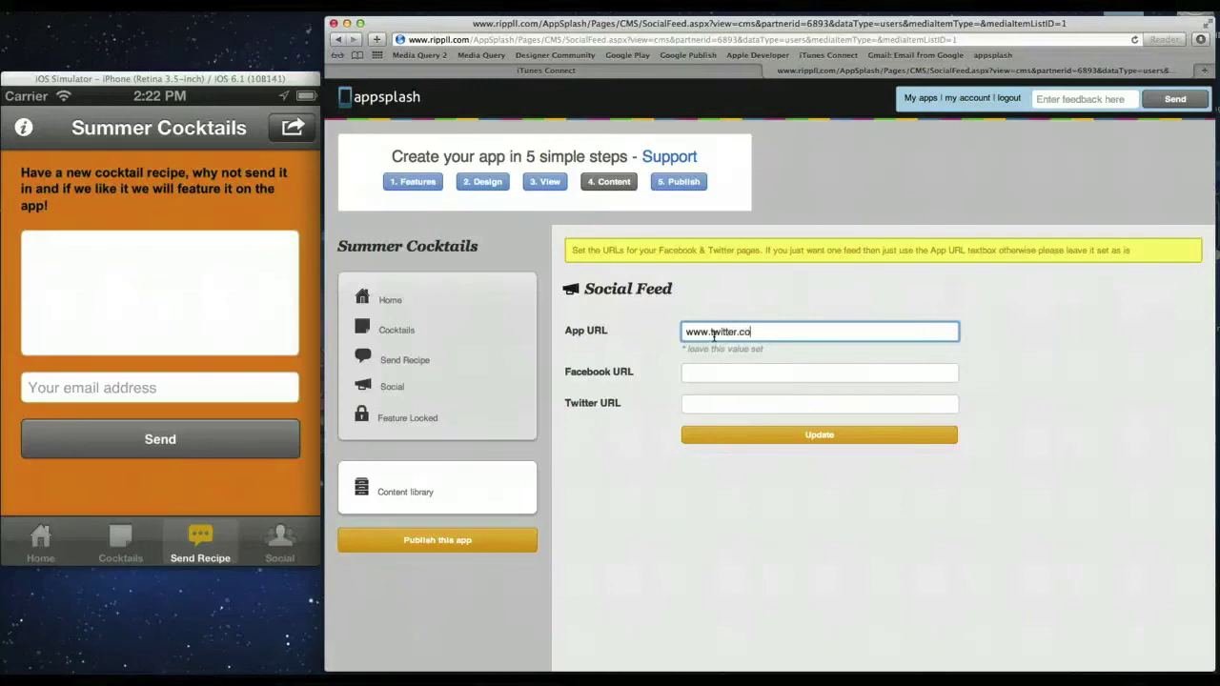
text(m/appsplash)
click(809, 438)
scroll(805, 378, up, 5)
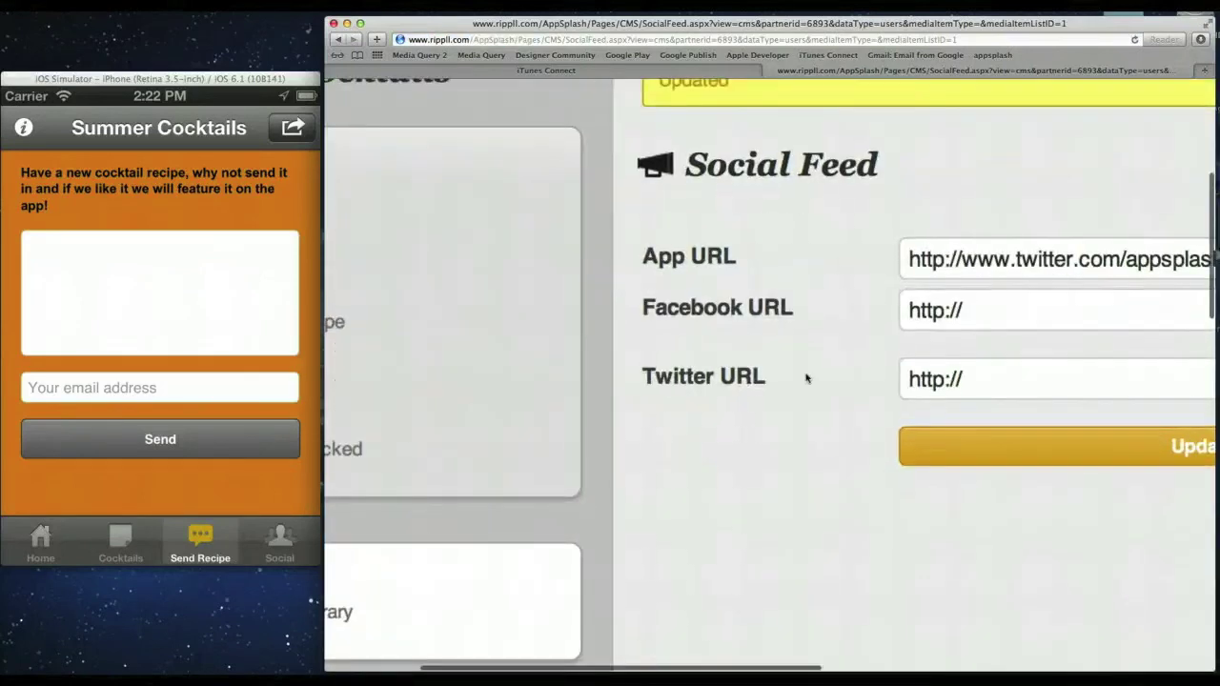
scroll(803, 376, down, 5)
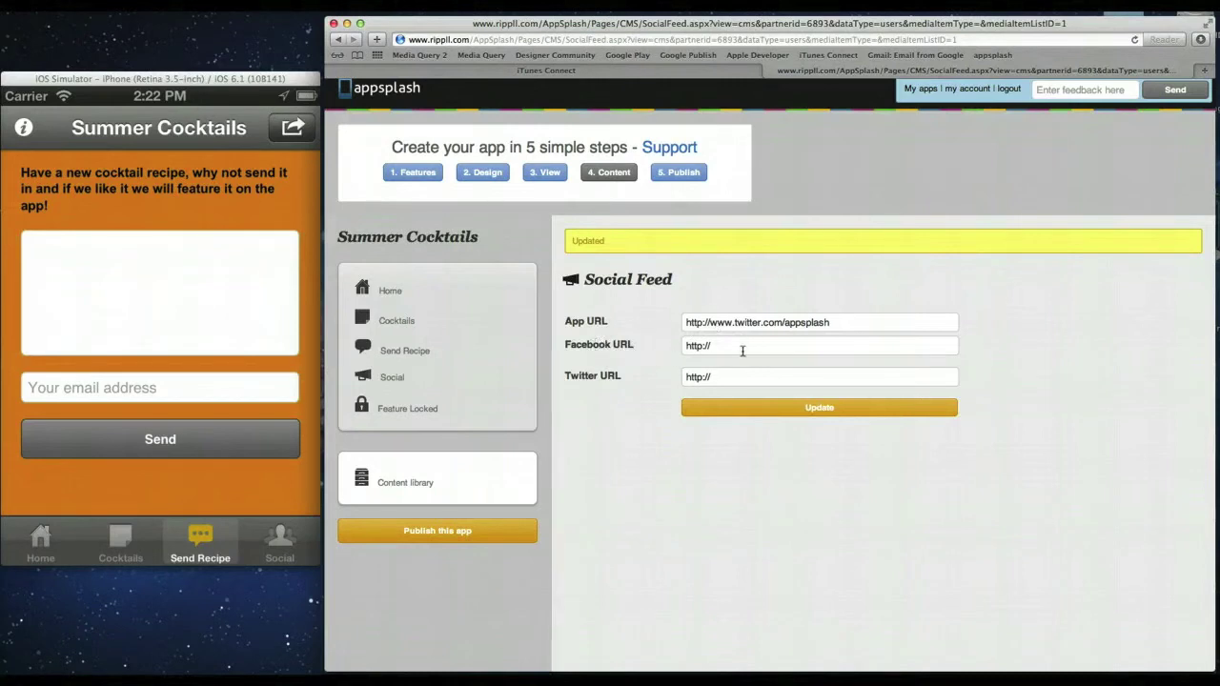
click(736, 353)
Relaunch the preview and scroll through the appsplash Twitter feed on the Social tab
click(205, 93)
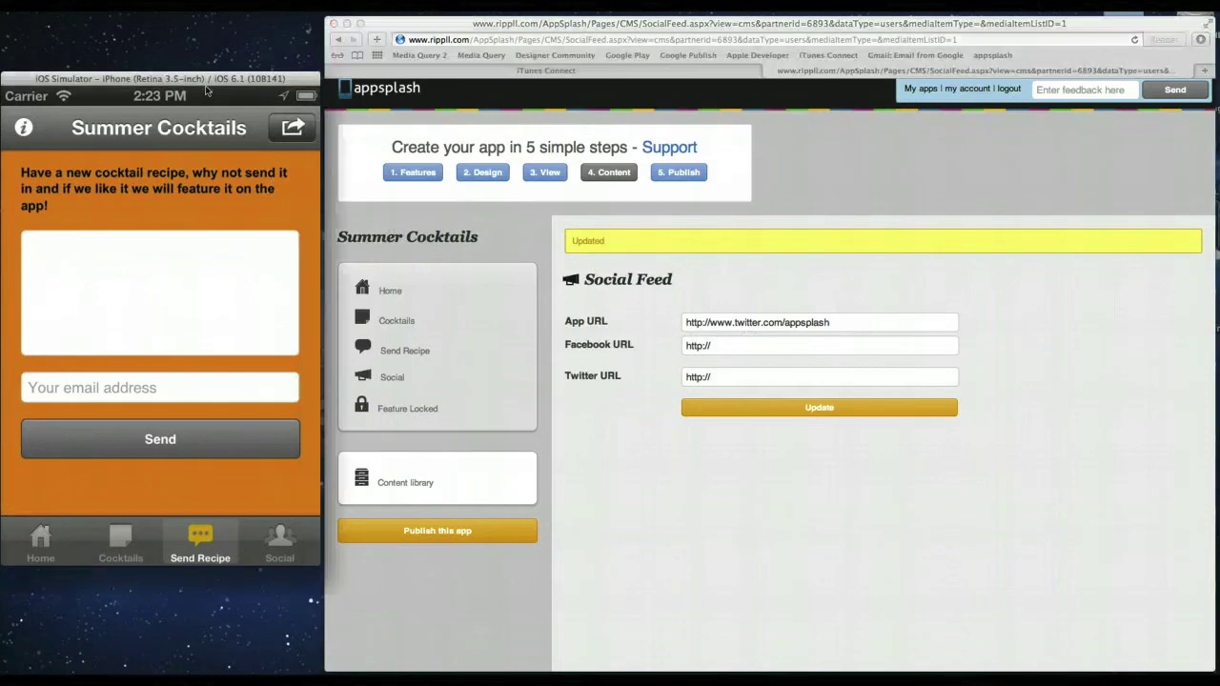
key(super+shift+h)
click(43, 153)
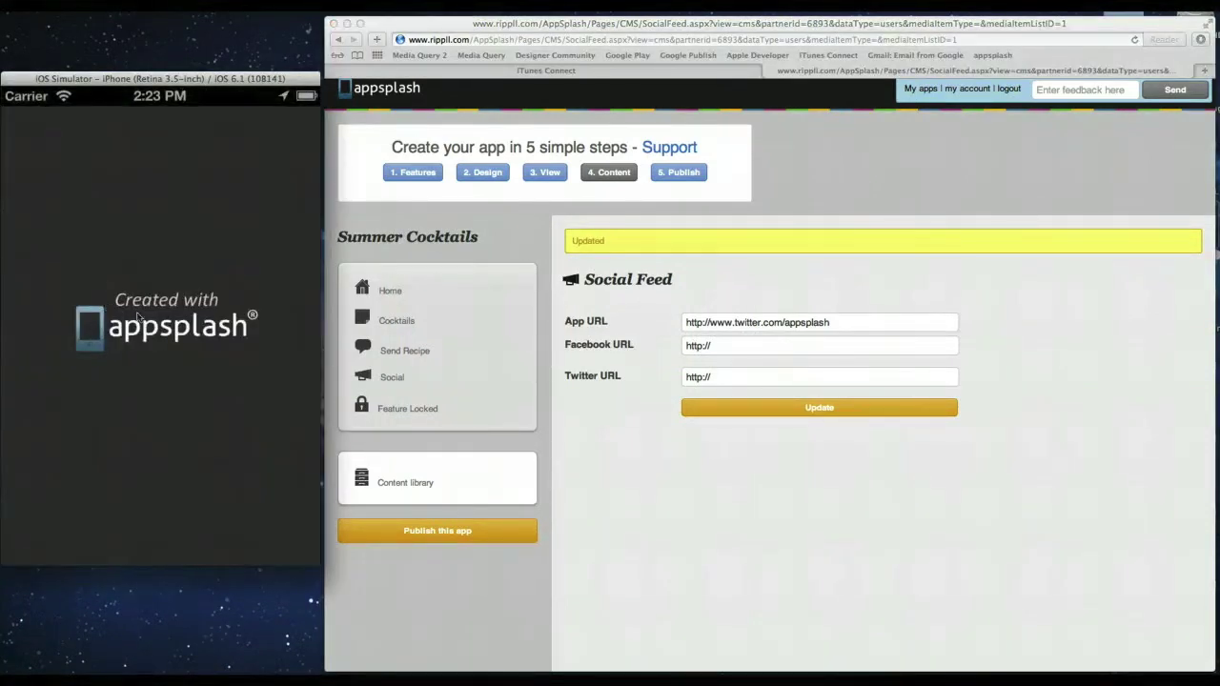
click(195, 329)
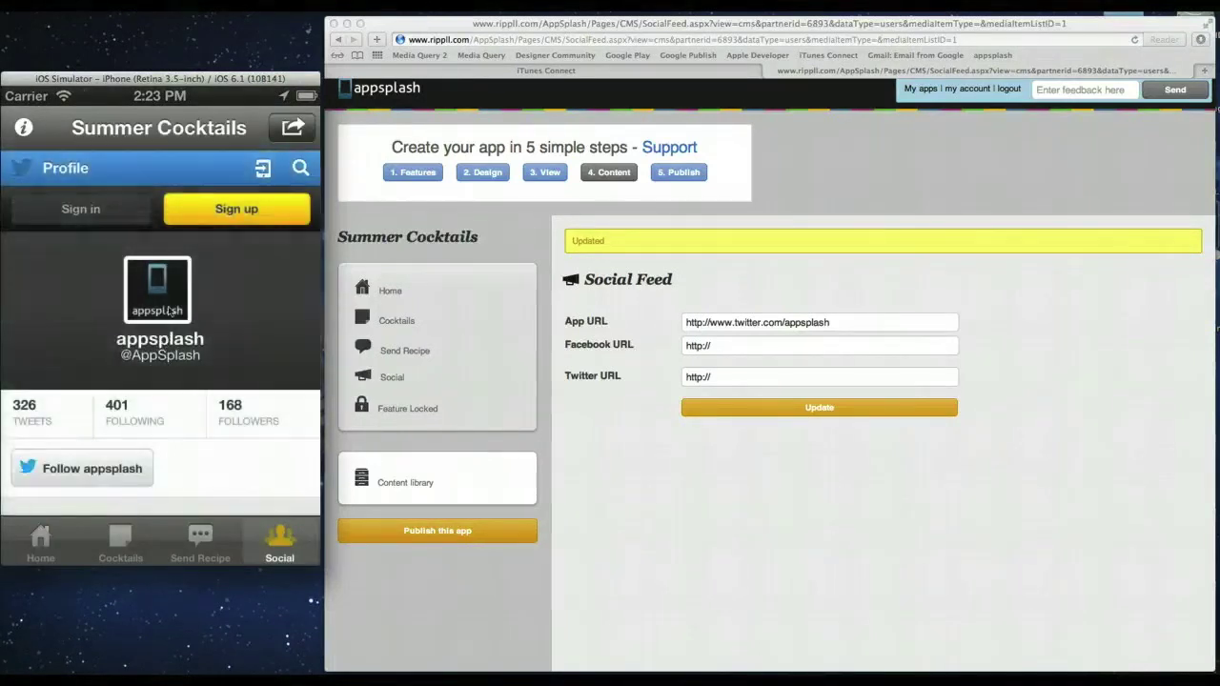
scroll(237, 444, down, 5)
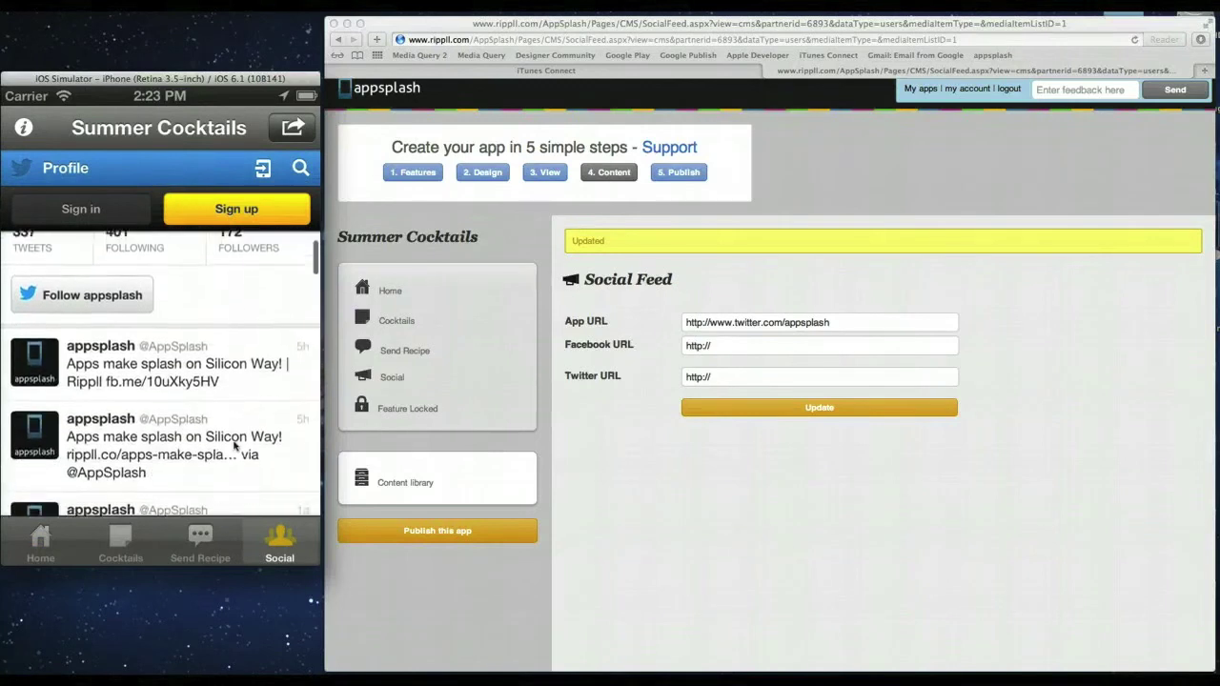
scroll(237, 438, up, 5)
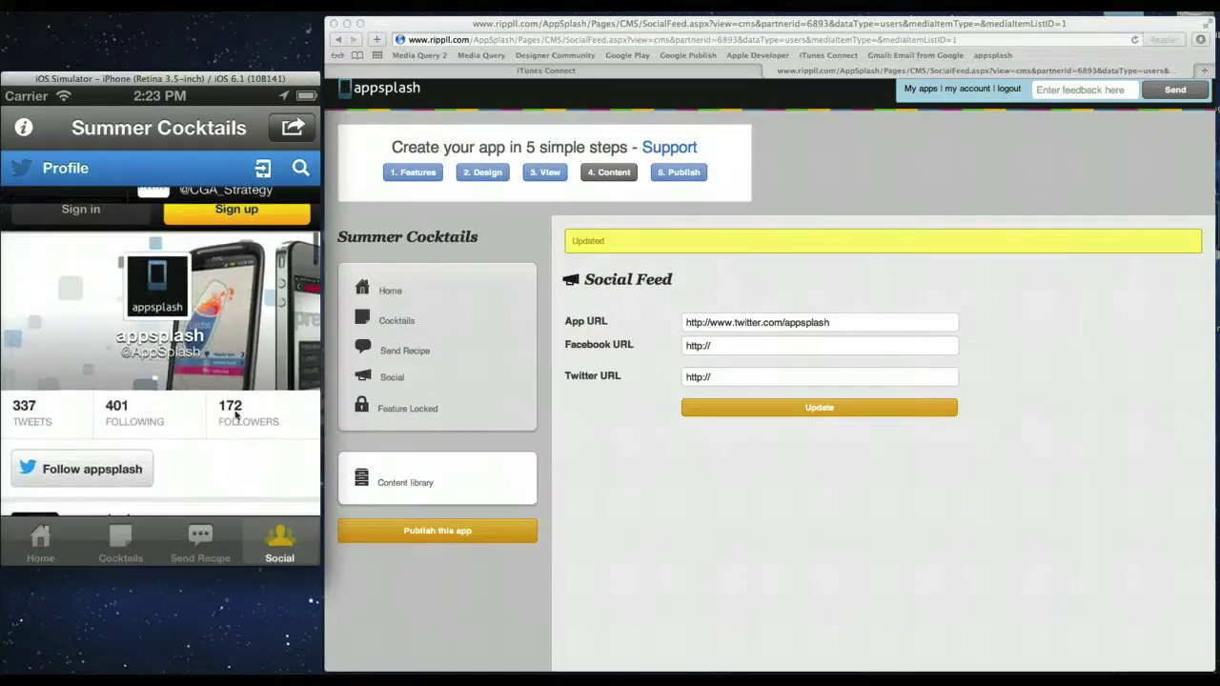
scroll(234, 441, down, 4)
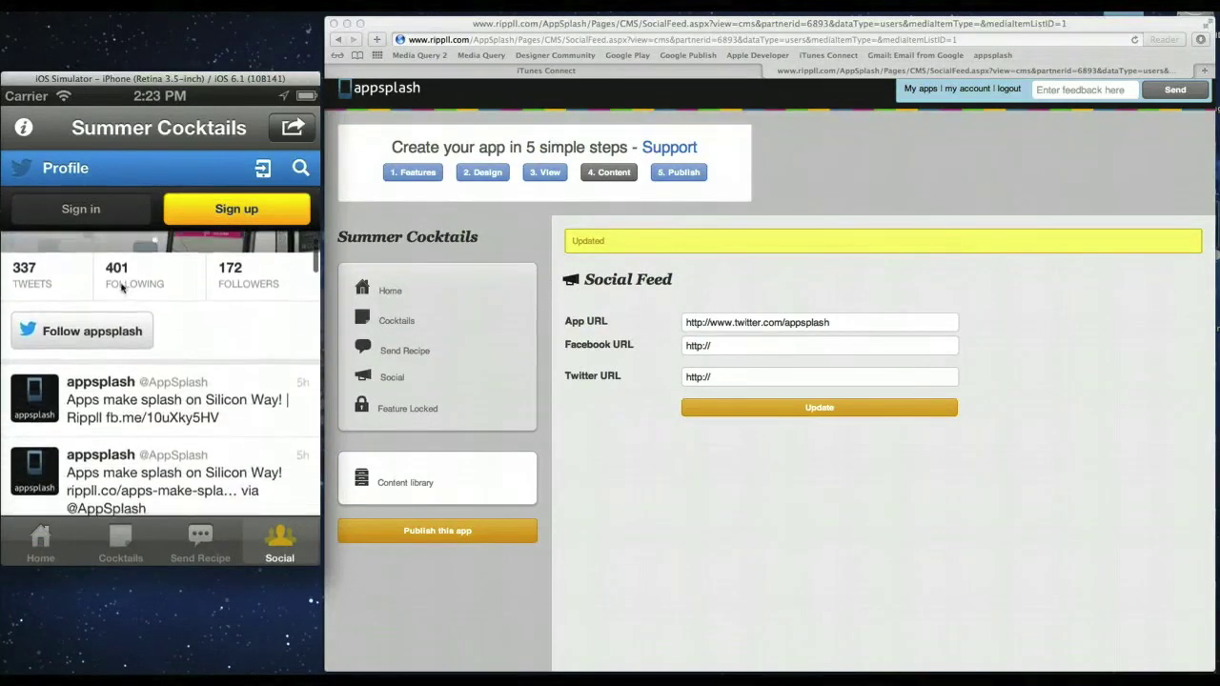
scroll(181, 381, down, 4)
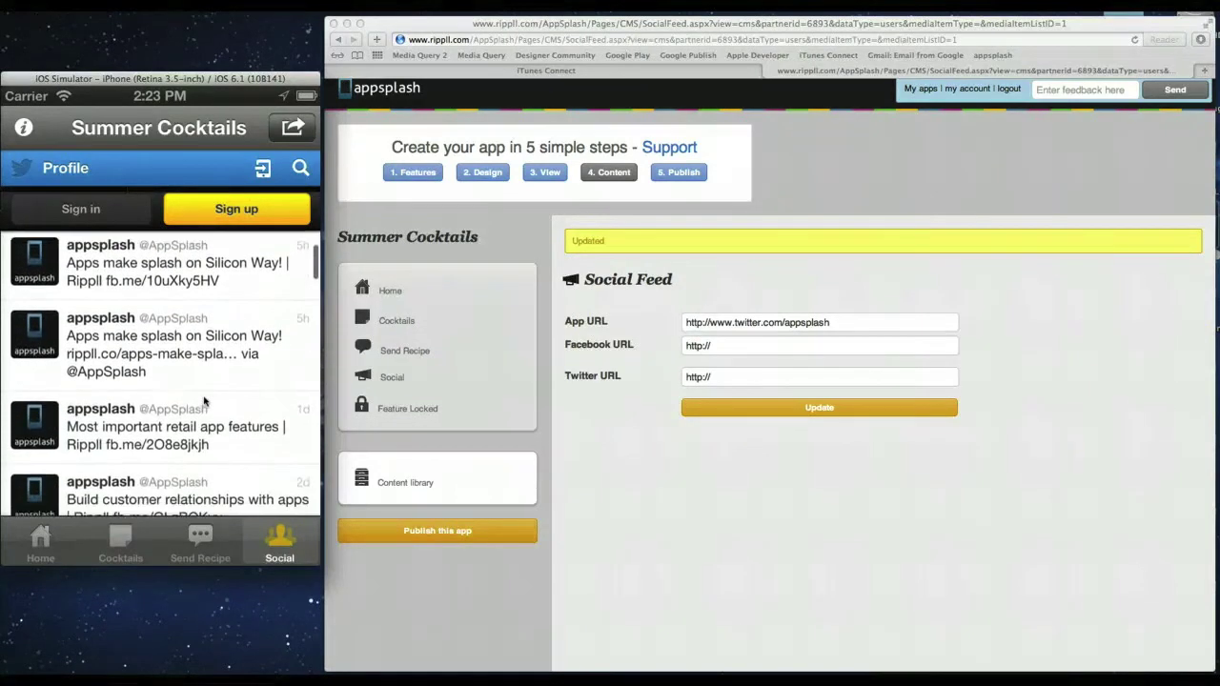
scroll(204, 402, down, 1)
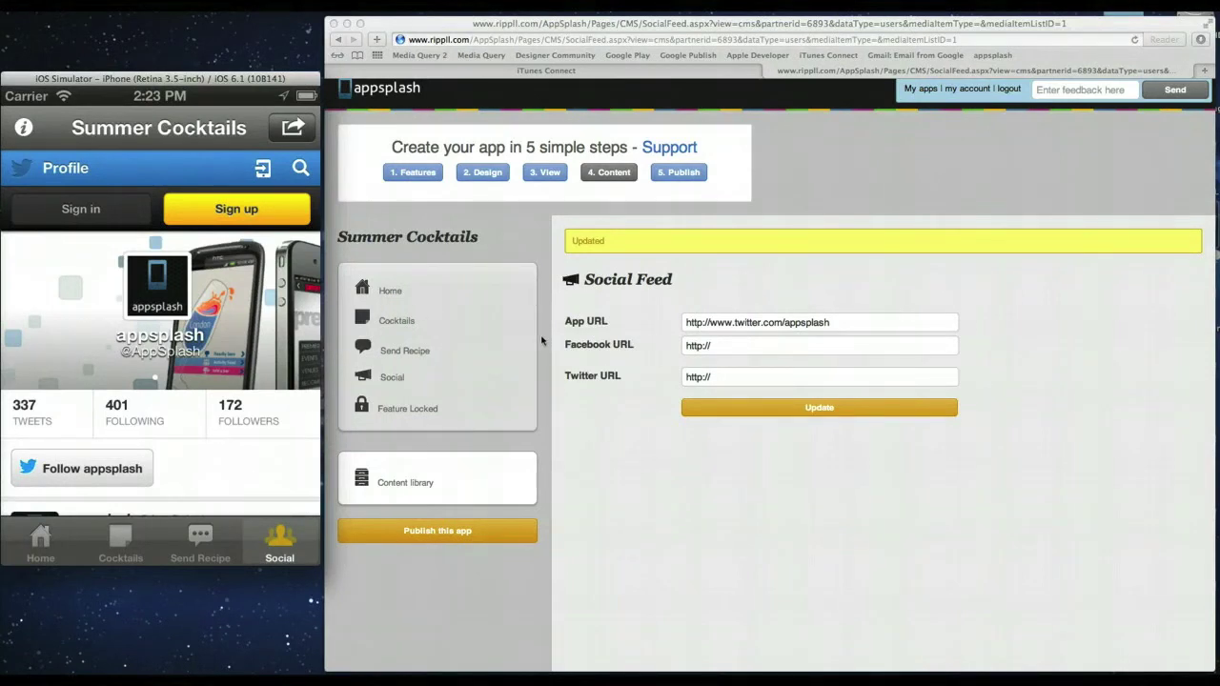
click(120, 536)
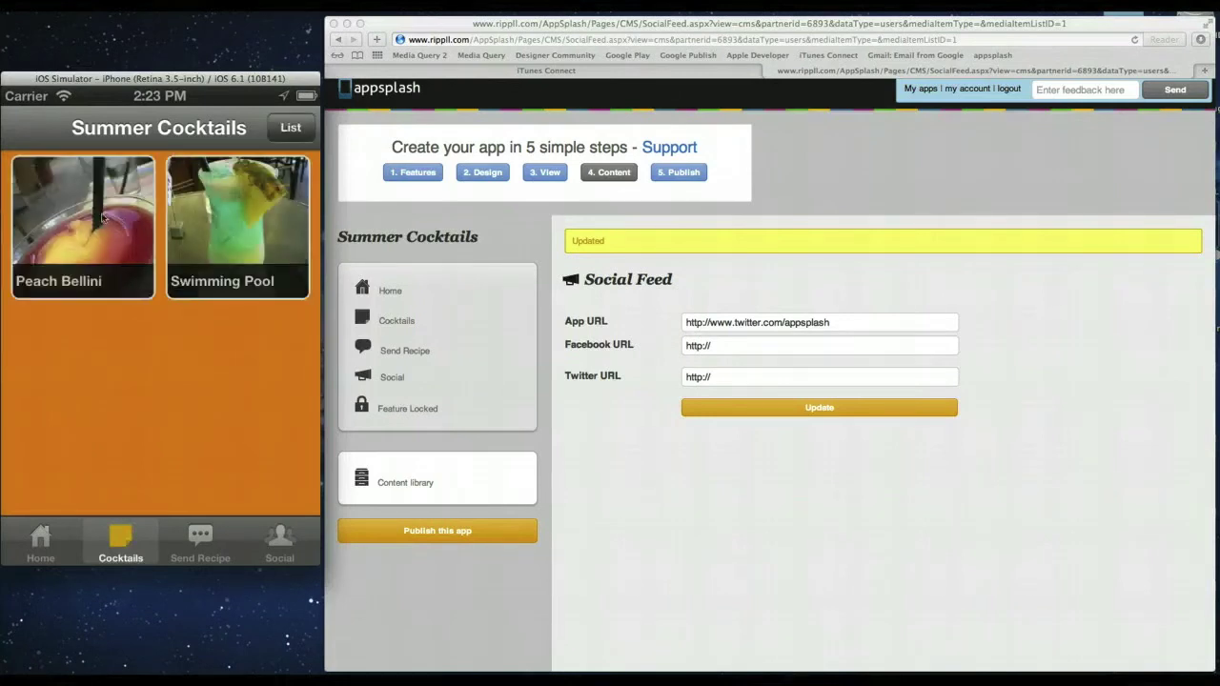
Open Peach Bellini and scroll to its 3 min prep time, preparation steps and serving 1
click(103, 217)
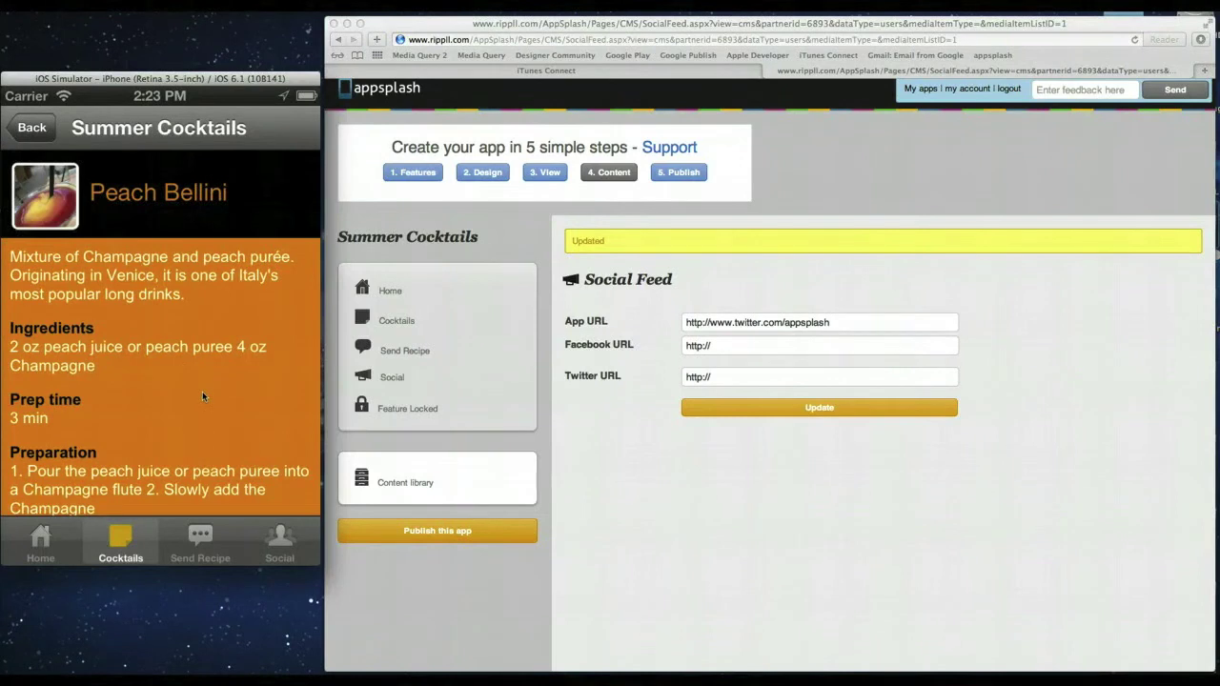
drag(202, 395, 182, 426)
scroll(158, 282, down, 2)
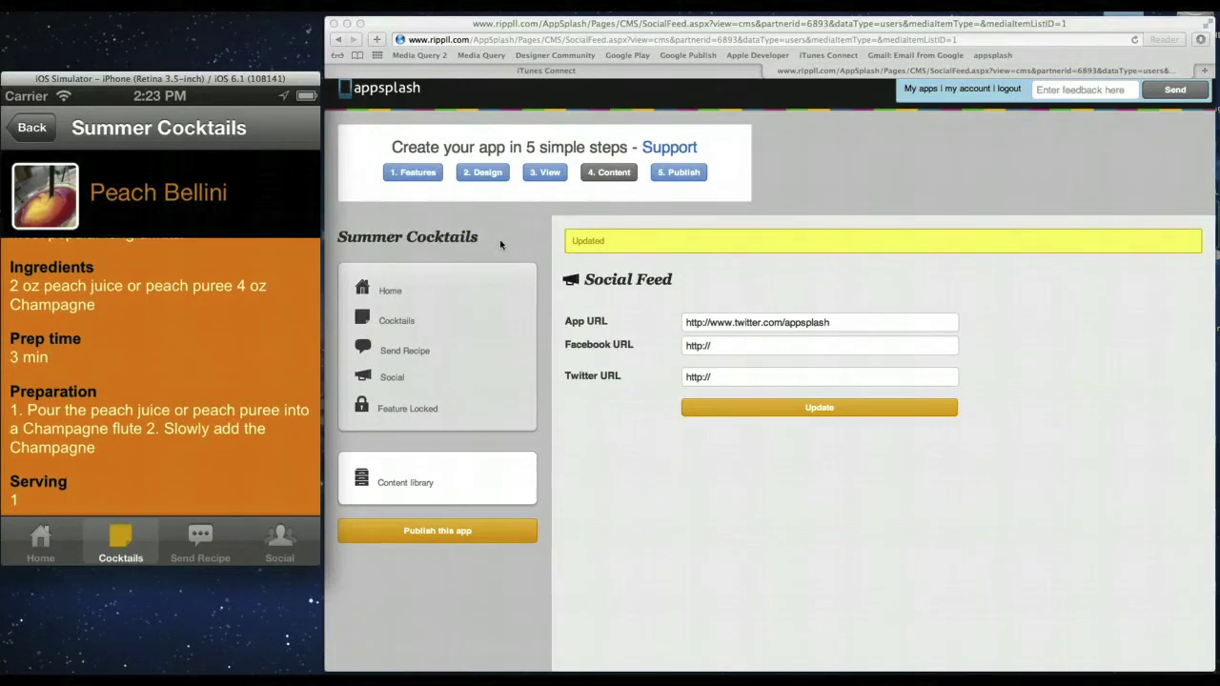
click(481, 180)
Set the DataList page layout to the Augusta template, after trying Merion, previewed with Swimming Pool
click(482, 178)
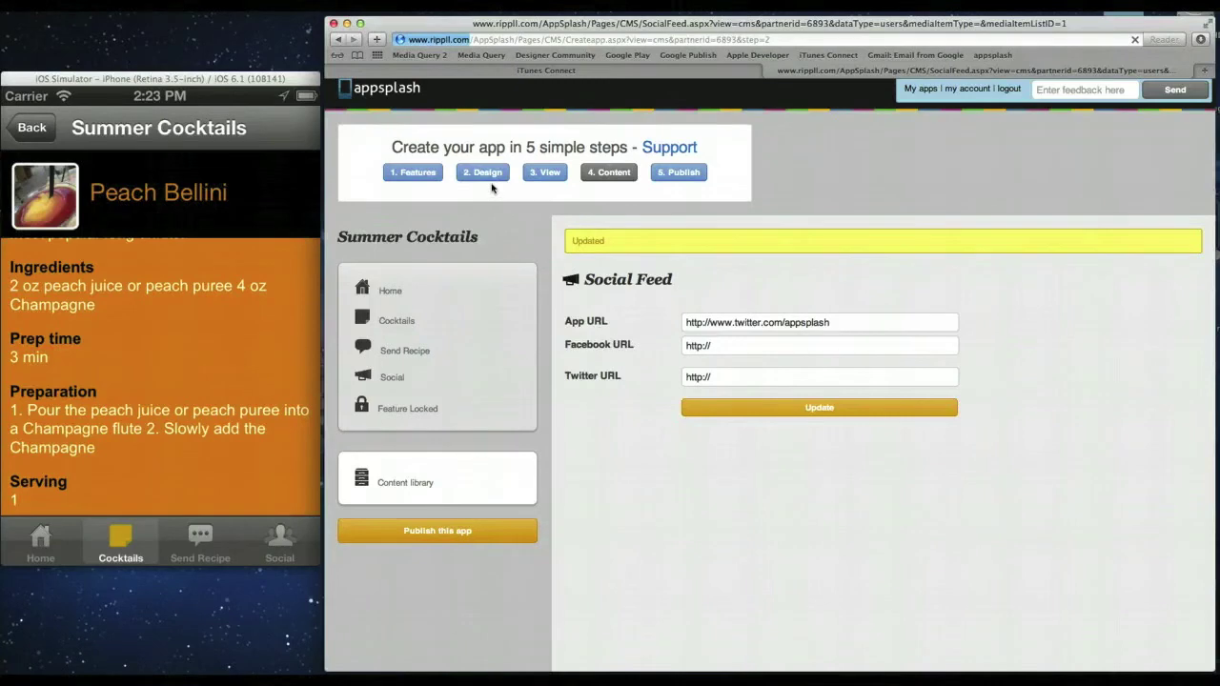
scroll(477, 360, down, 5)
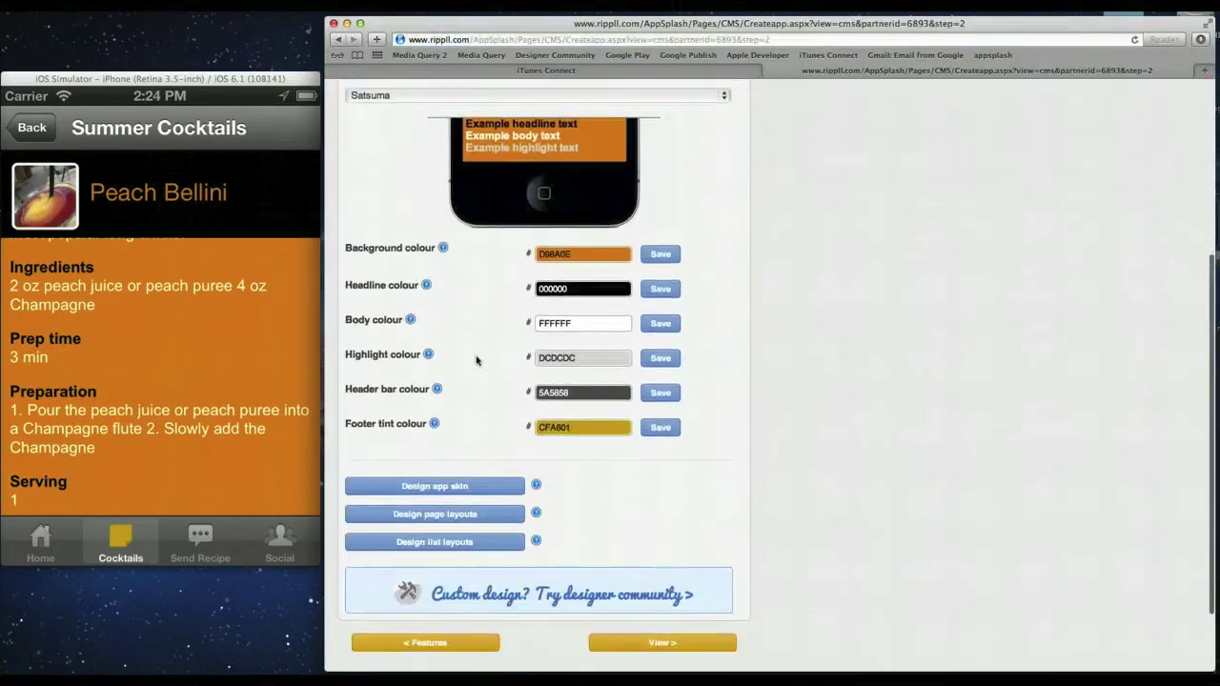
click(538, 421)
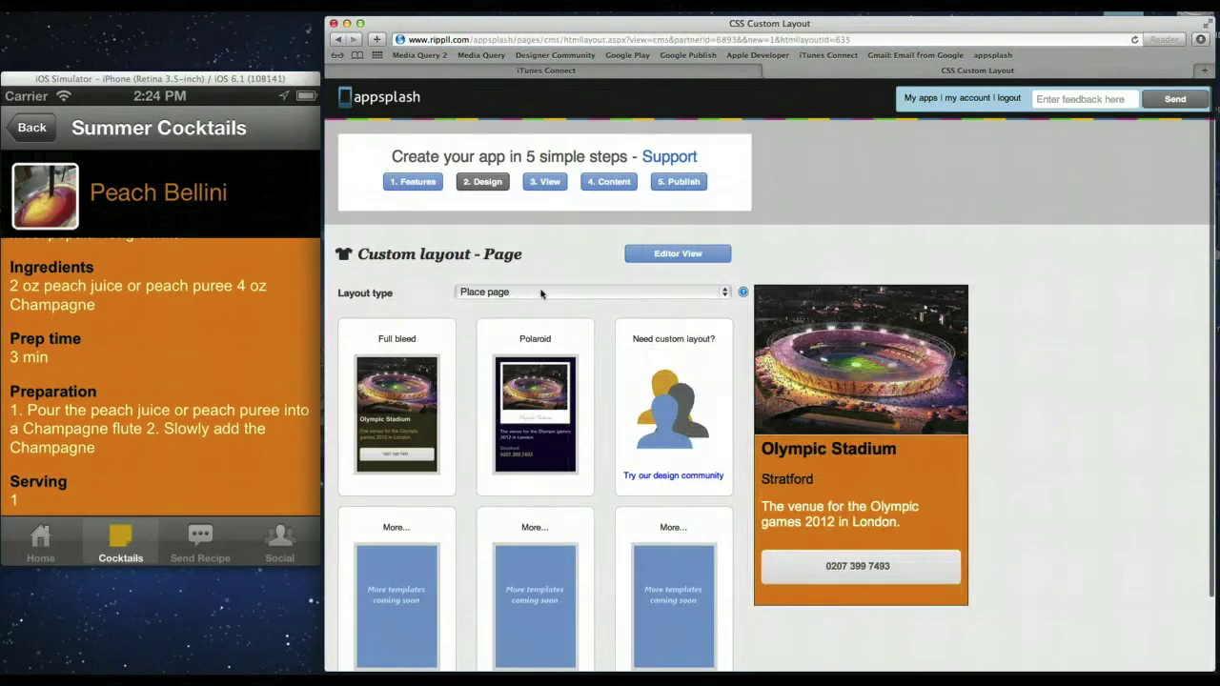
click(543, 293)
click(464, 307)
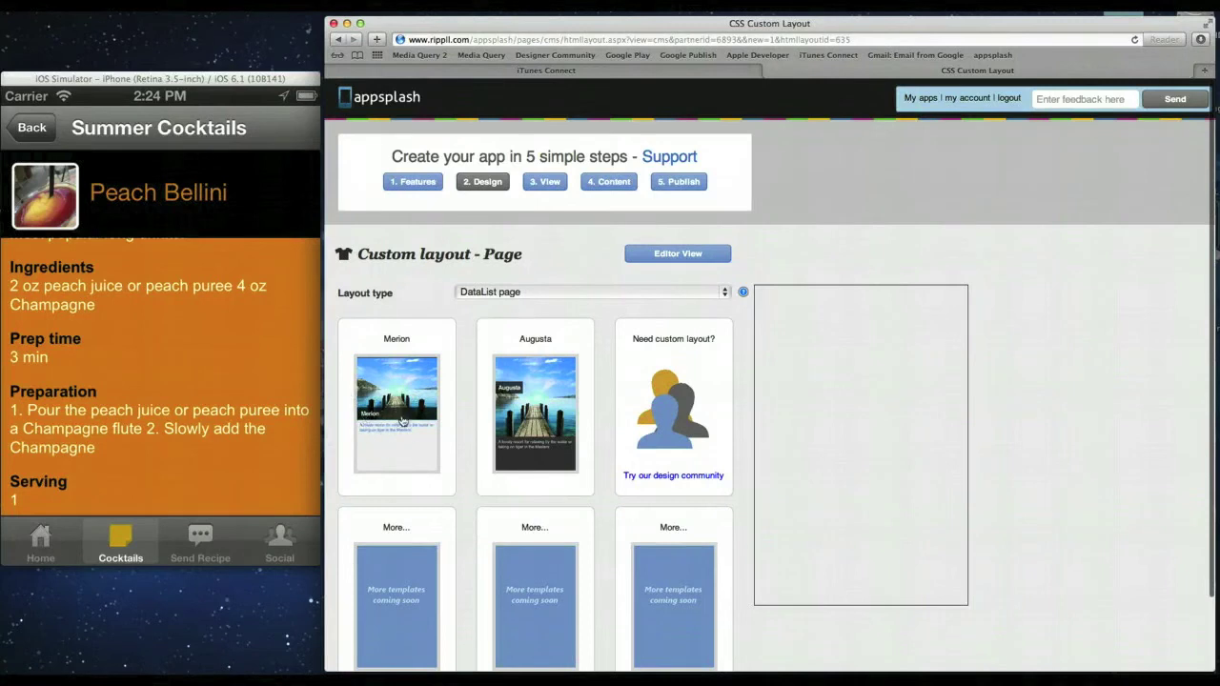
click(400, 415)
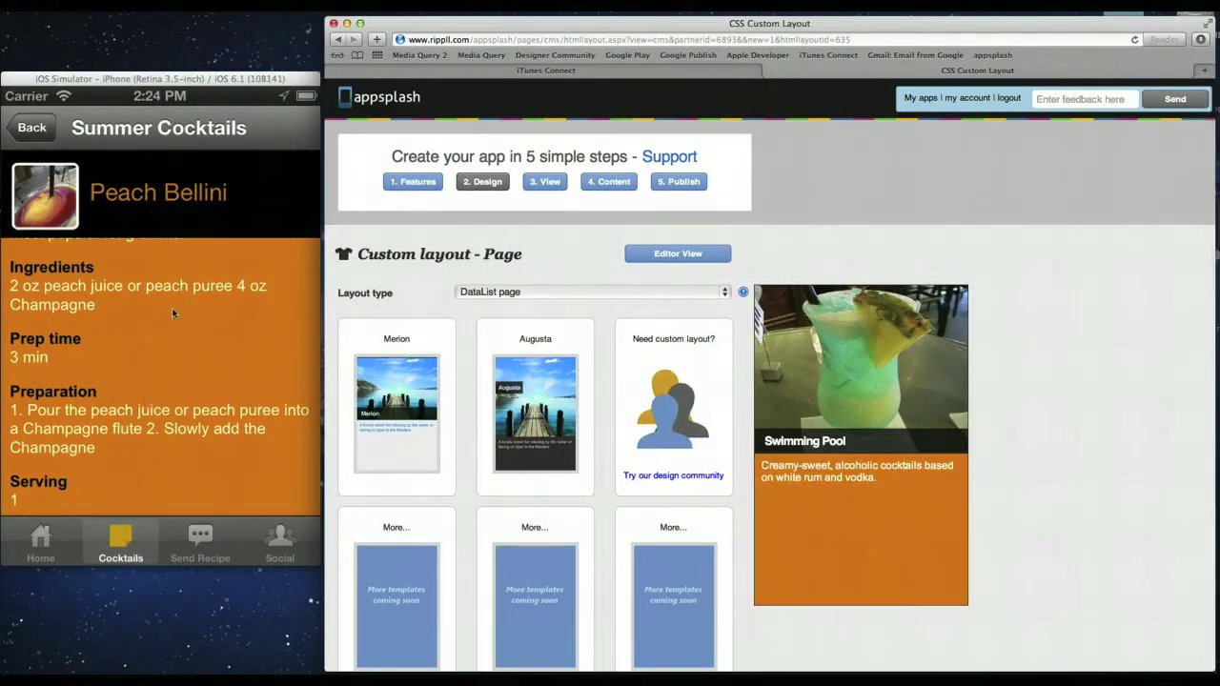
drag(172, 313, 196, 352)
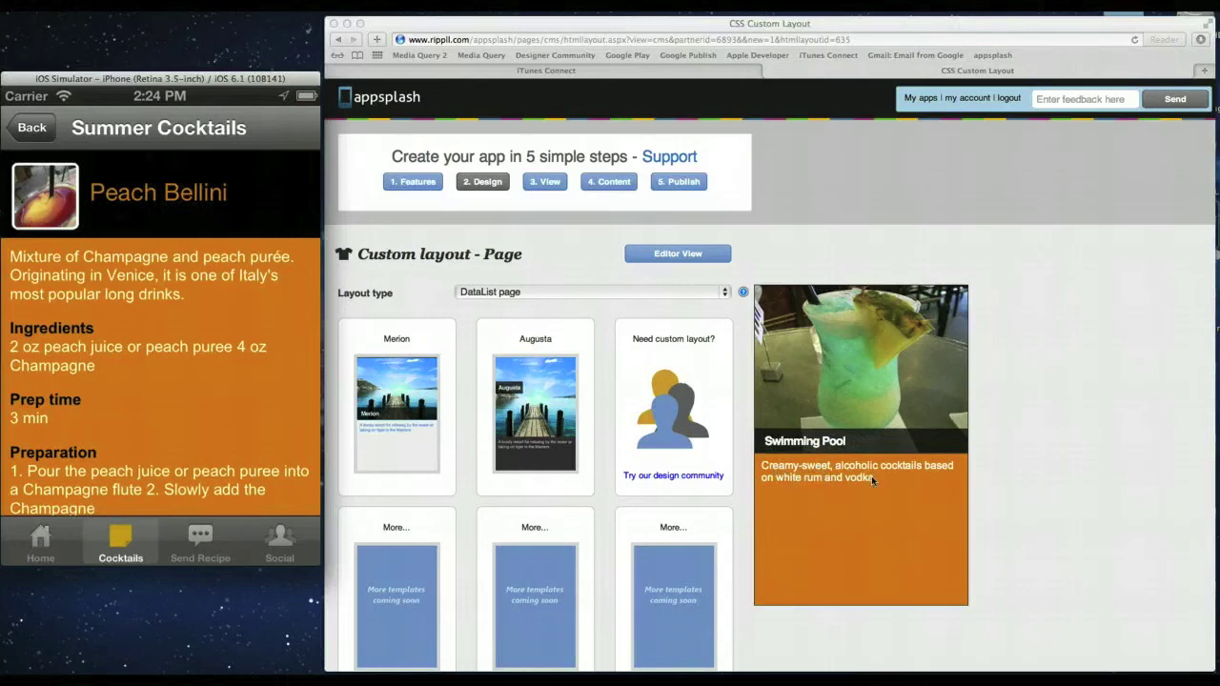
click(542, 404)
click(540, 404)
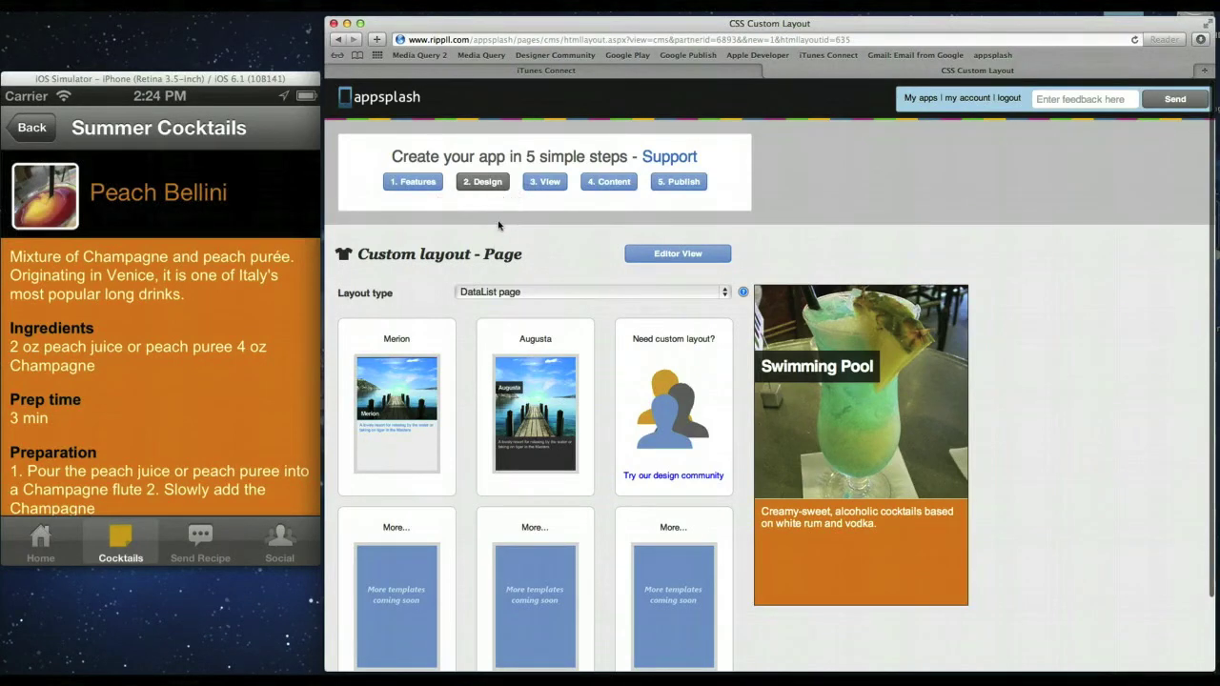
click(609, 183)
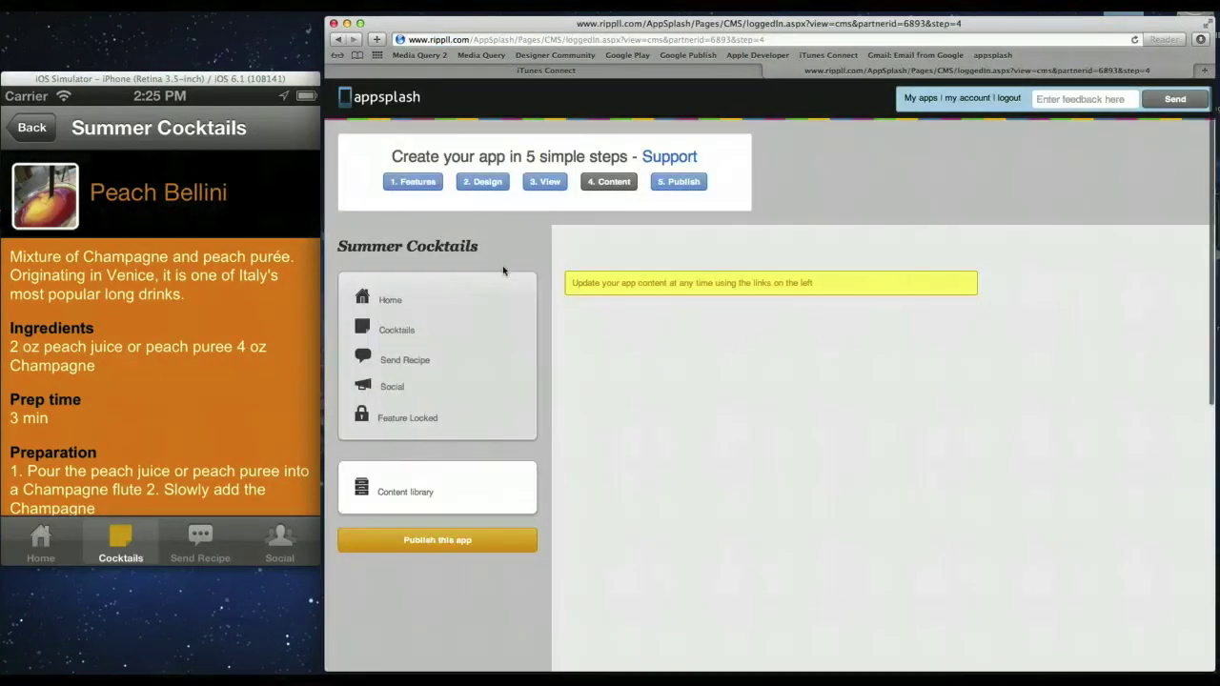
View the Cocktails data list with its Peach Bellini and Swimming Pool items
click(376, 329)
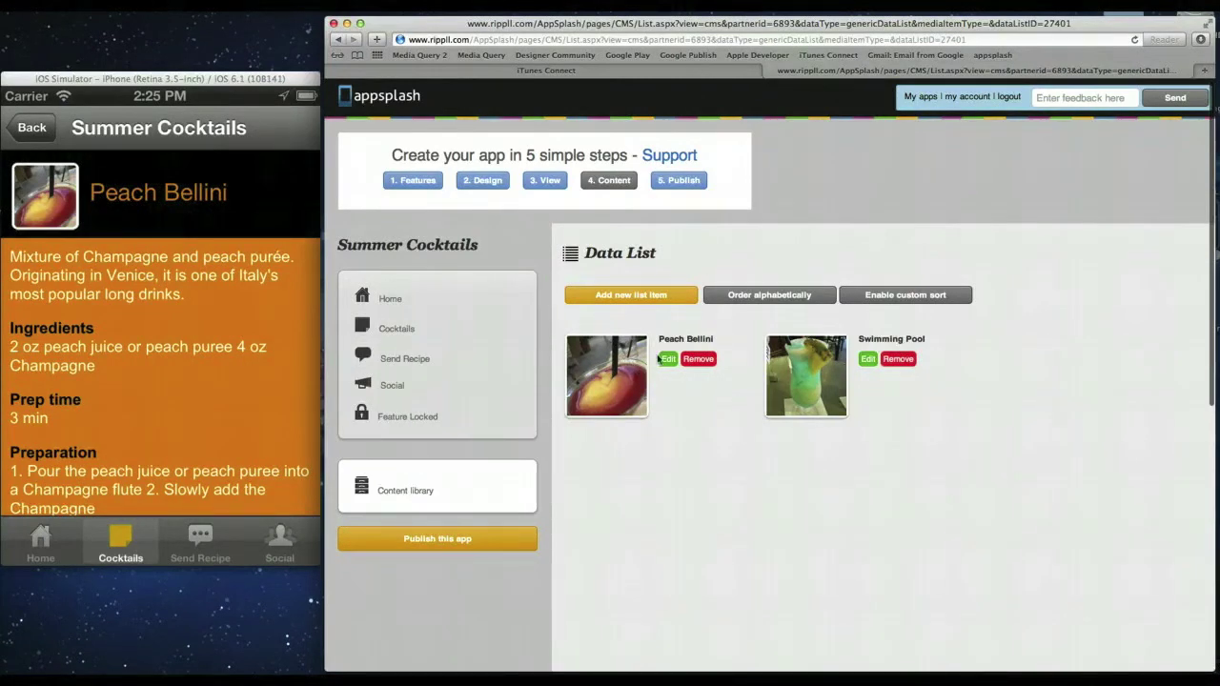
click(678, 180)
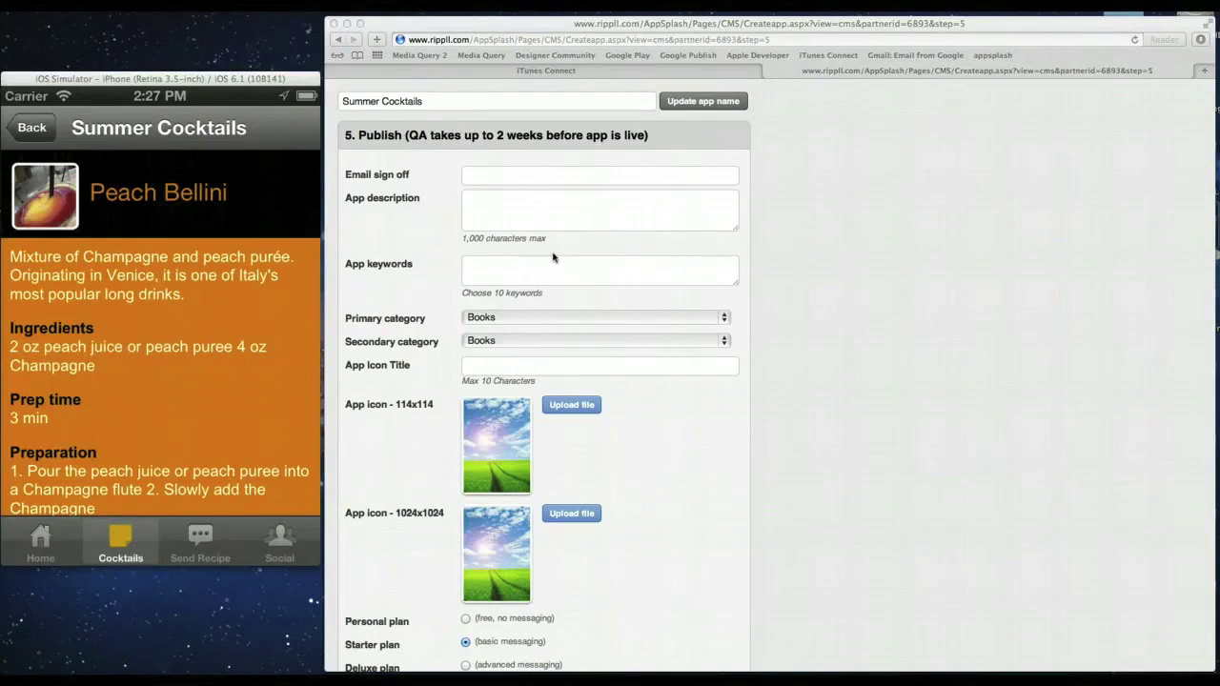
Choose Food & Drink as the Summer Cocktails primary category, leaving Books as secondary
click(497, 320)
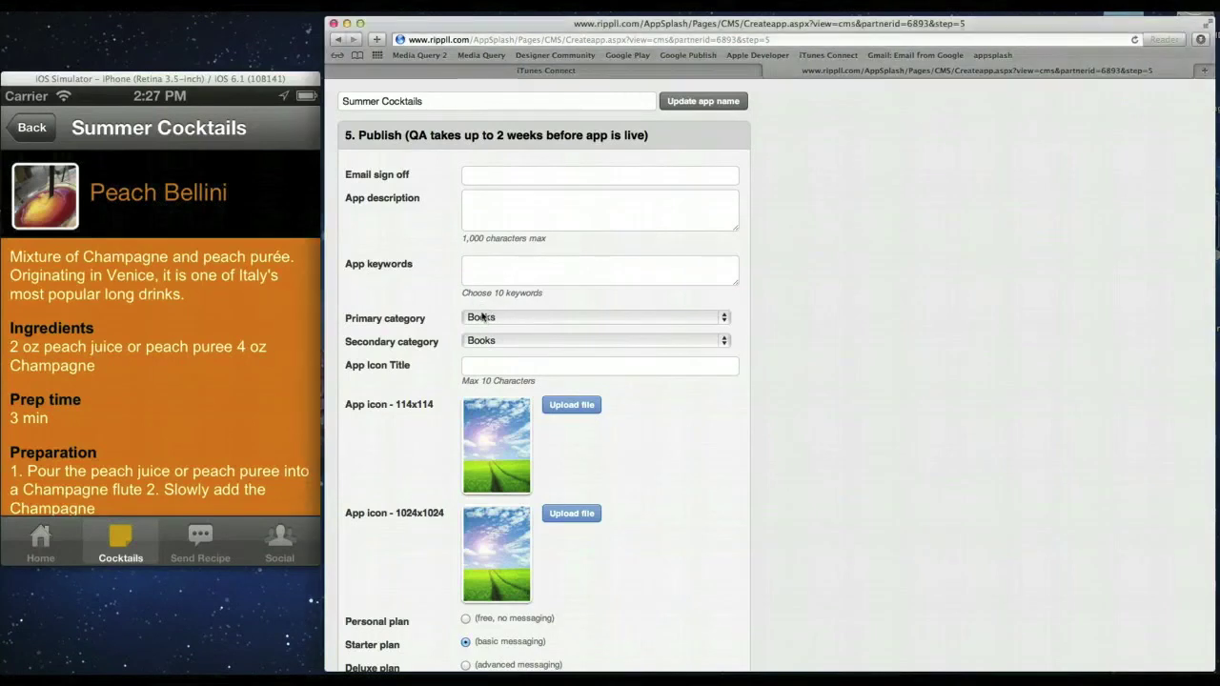
click(477, 318)
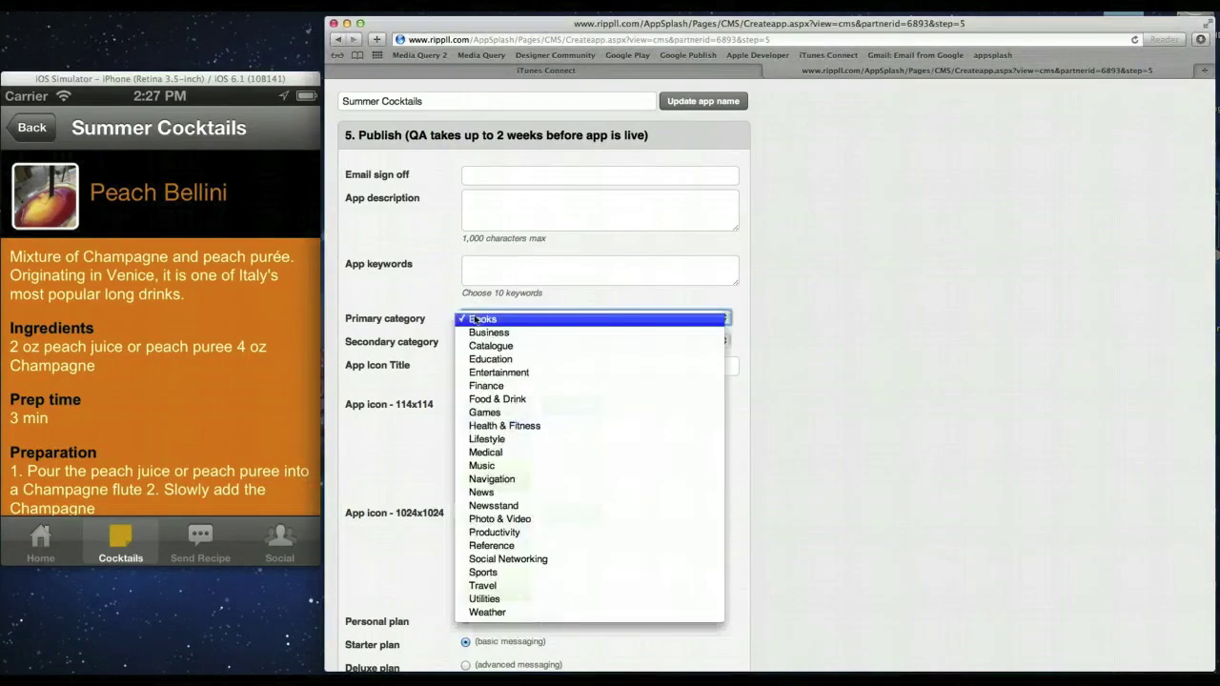
click(537, 400)
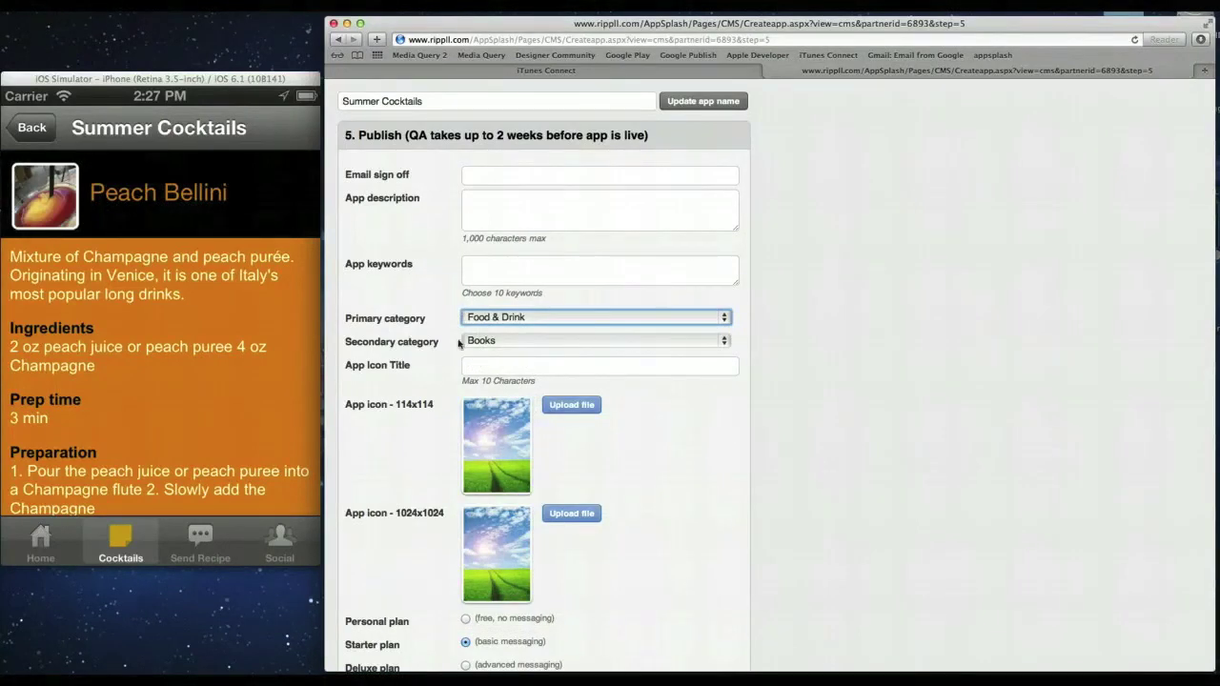
Enter 'Summer Cocktails' as the app icon title and pick the free Personal plan
click(486, 364)
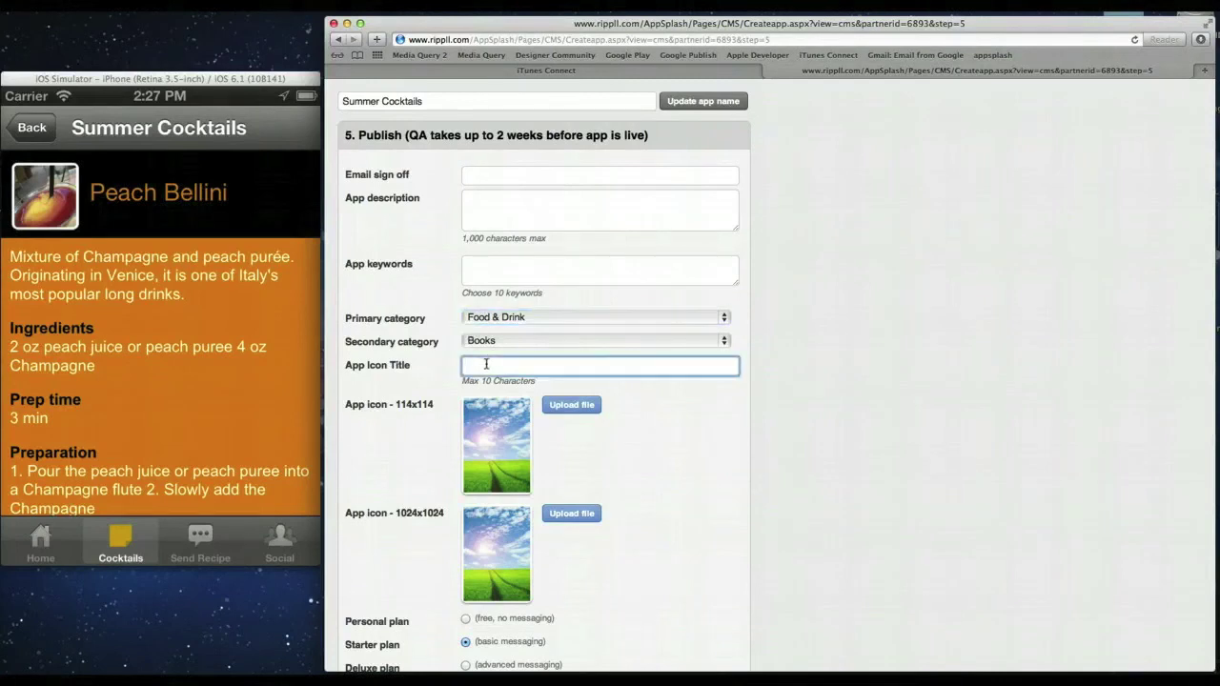
text(Summer Cocktails)
scroll(658, 449, down, 5)
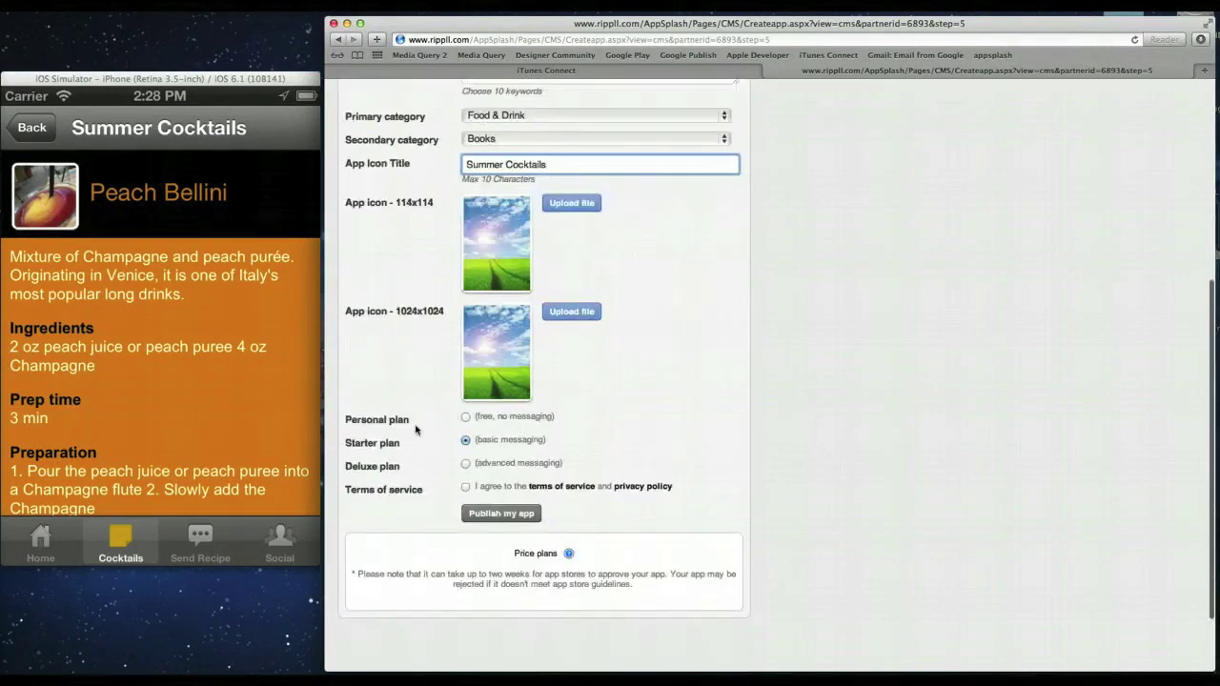
click(464, 416)
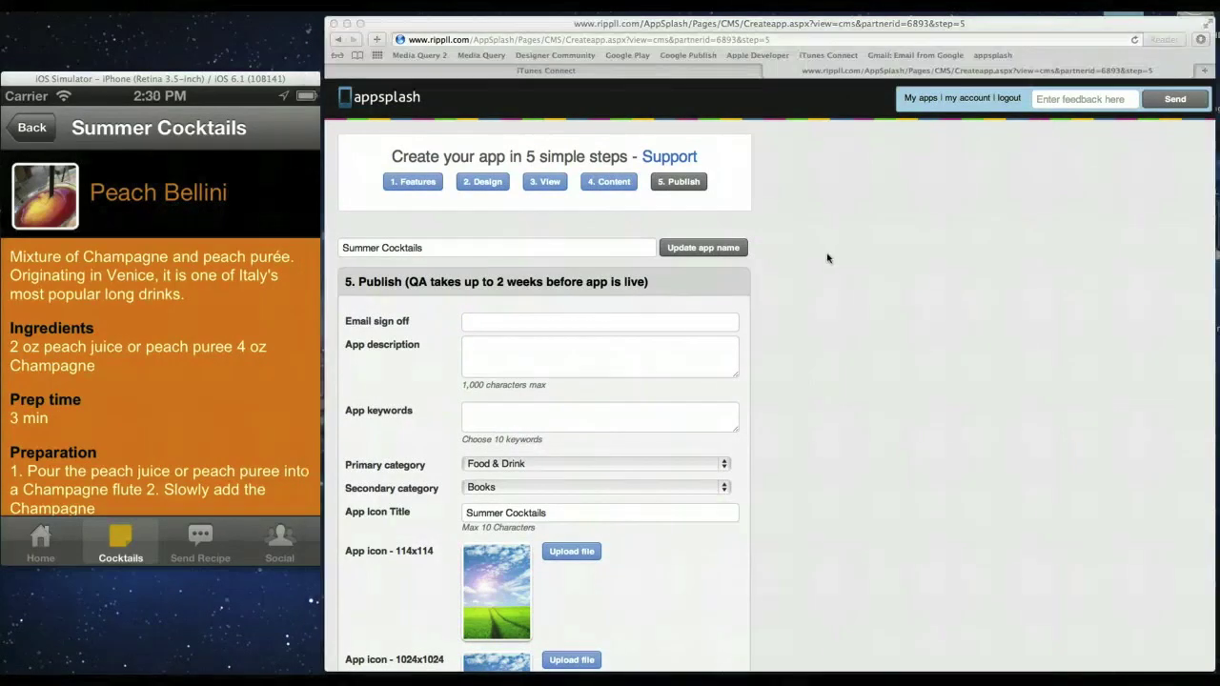
Scroll the publish form down and back up to review the Personal plan choice
scroll(828, 258, down, 3)
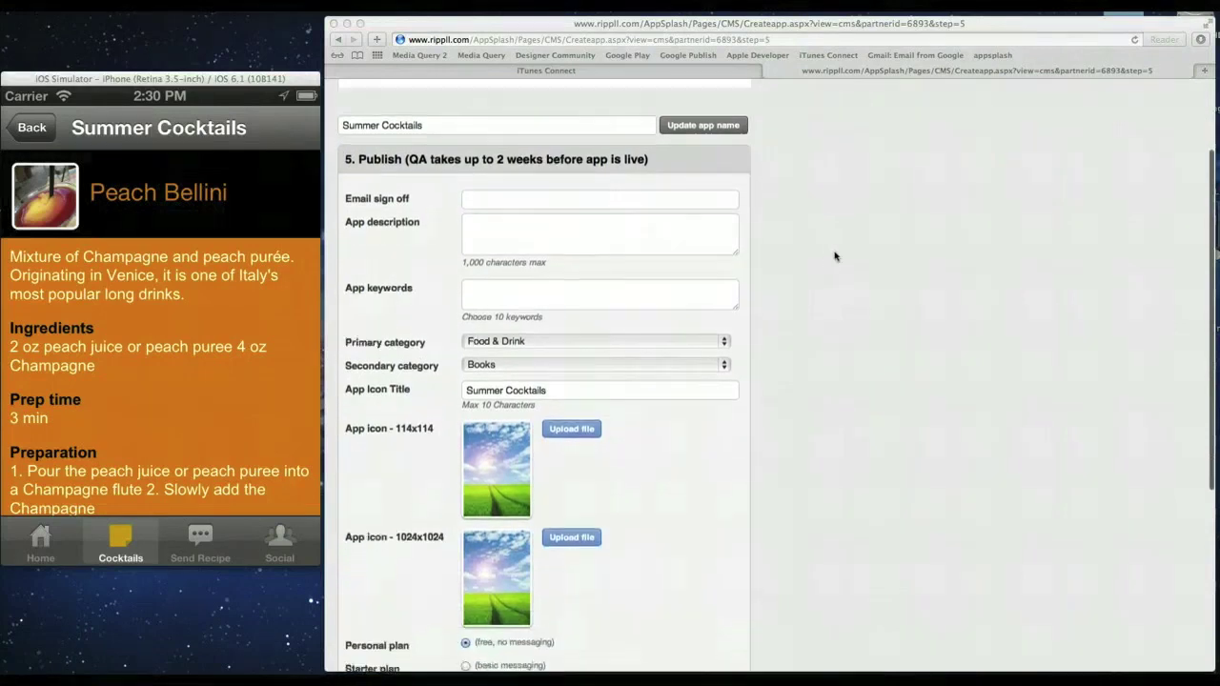
scroll(822, 272, up, 3)
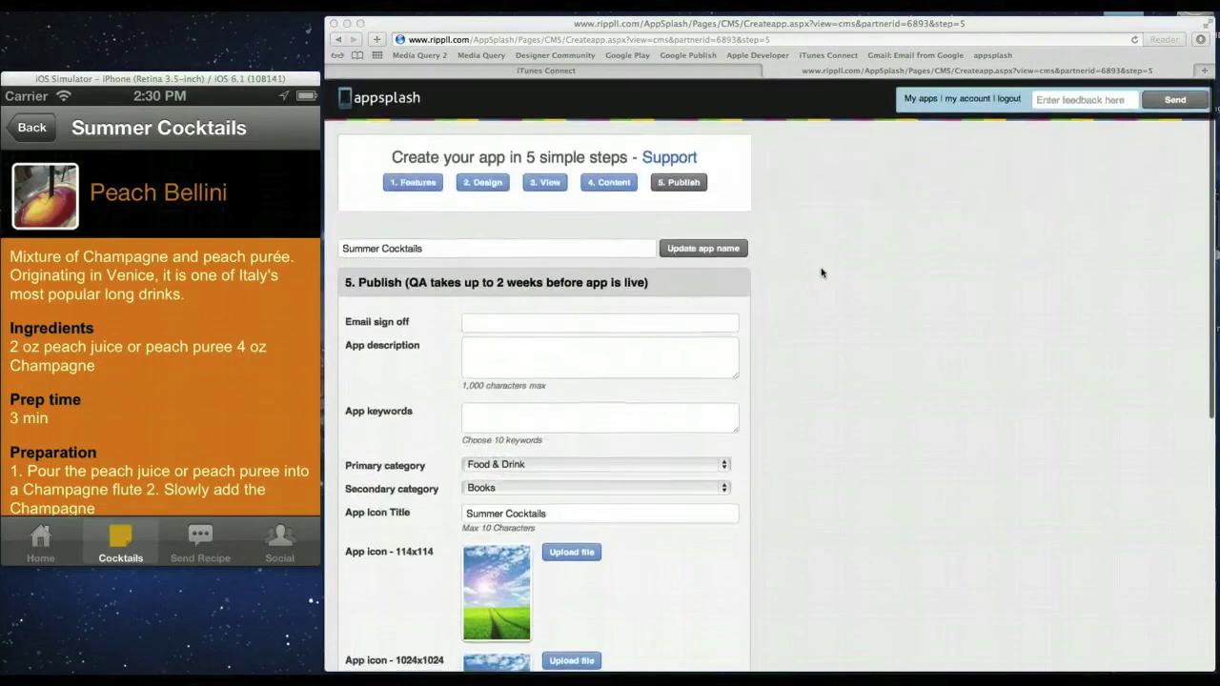